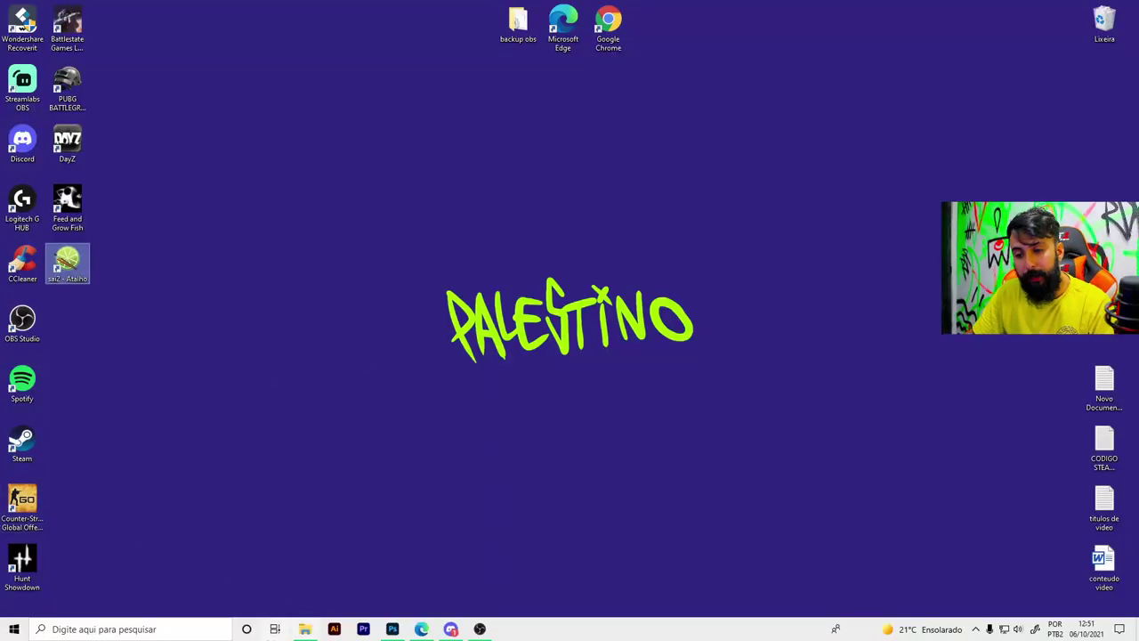
Step: Search Windows for 'wacom' and open Propriedades da Mesa Gráfica Wacom
{"action": "left_click", "coordinate": [165, 630]}
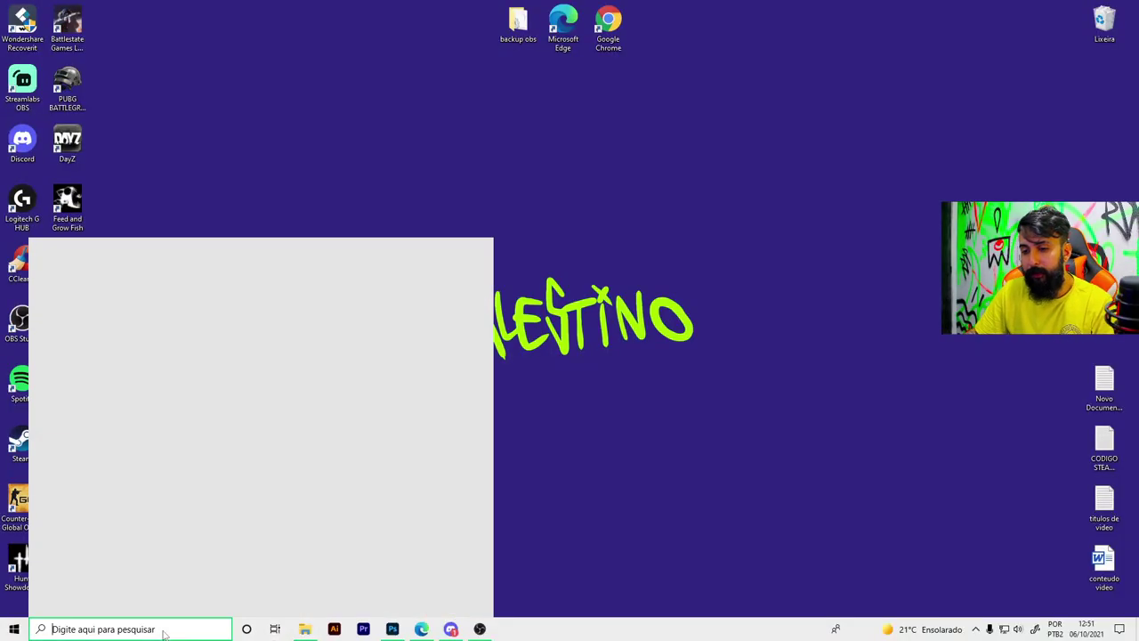
{"action": "type", "text": "wacom"}
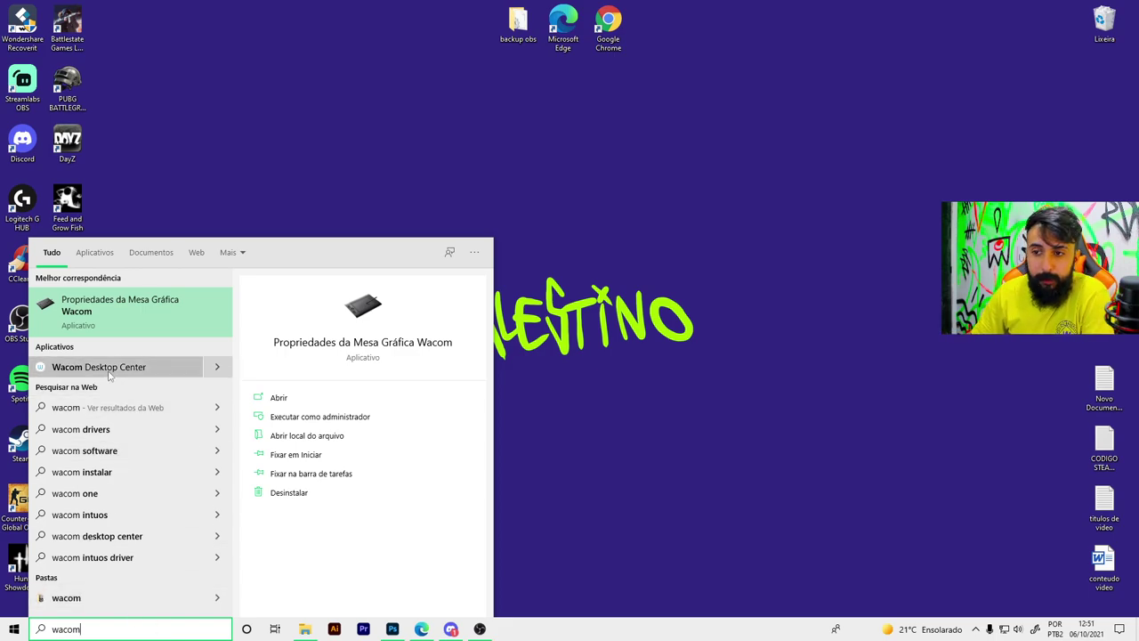
{"action": "left_click", "coordinate": [132, 305]}
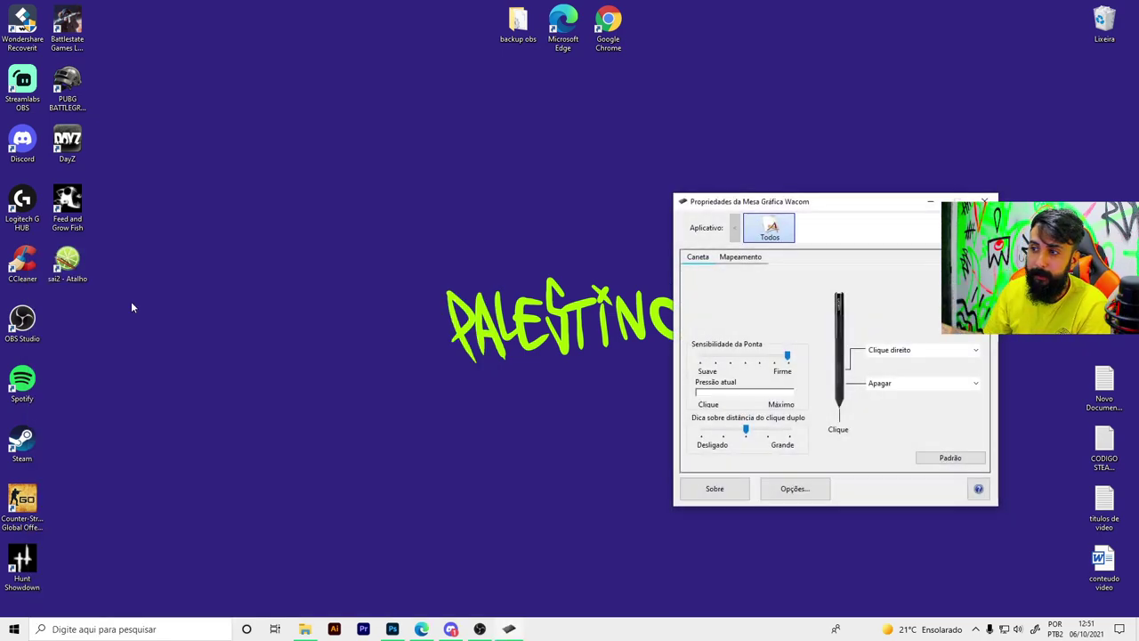
{"action": "left_click_drag", "start_coordinate": [887, 207], "coordinate": [623, 141]}
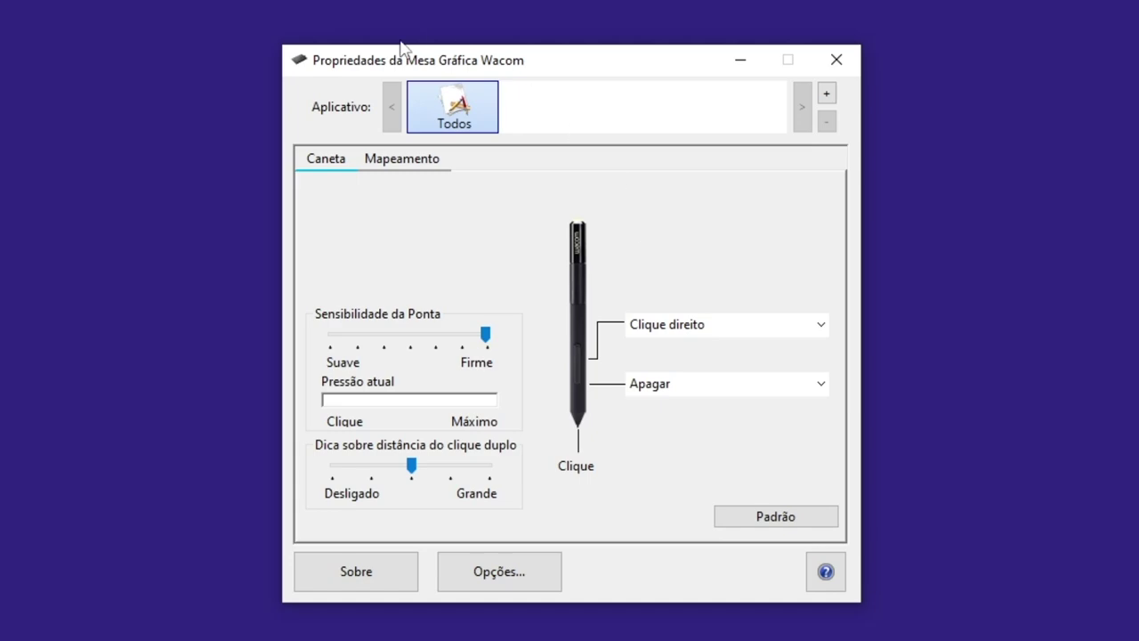
{"action": "left_click", "coordinate": [429, 338]}
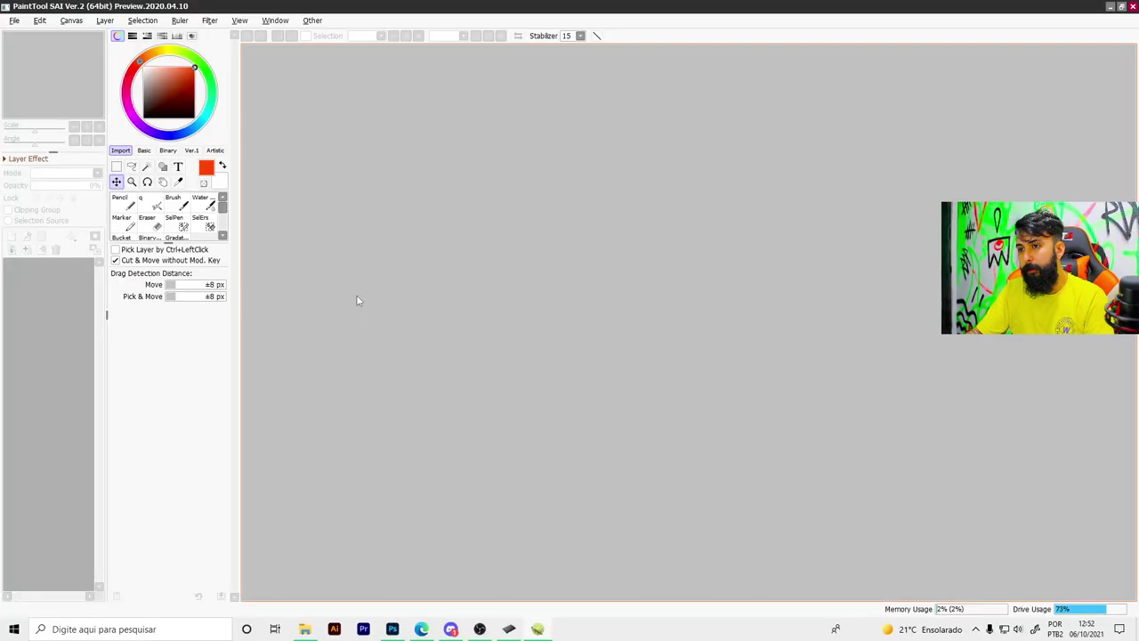
Step: Create a new 3000×3000 canvas and pick the Brush, adjusting its size
{"action": "key", "text": "ctrl+n"}
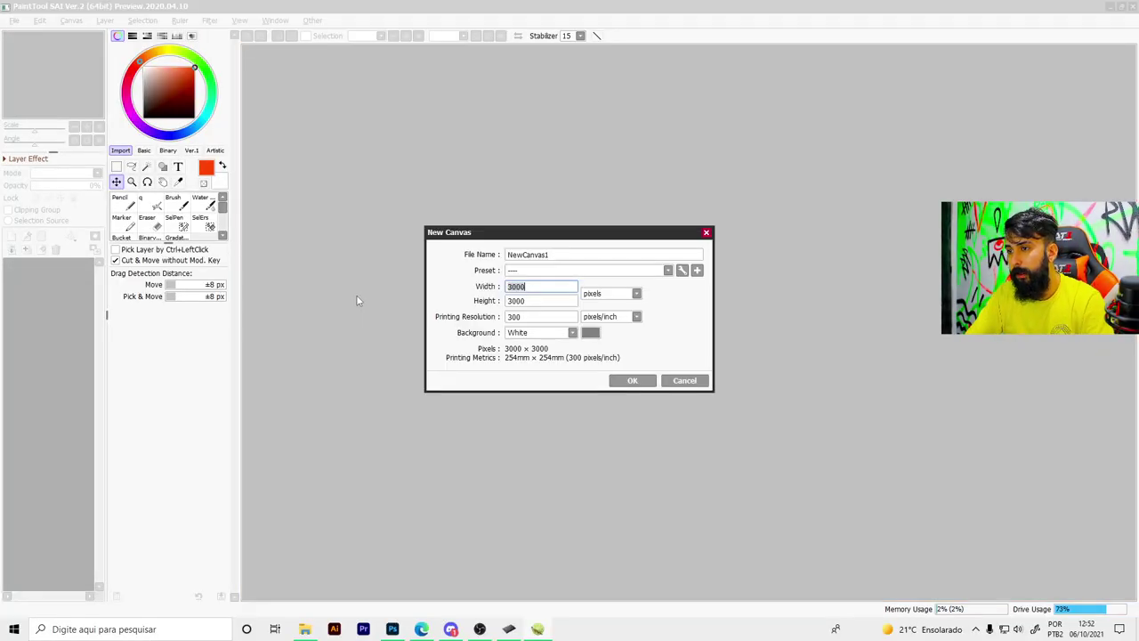
{"action": "key", "text": "Return"}
{"action": "key", "text": "b"}
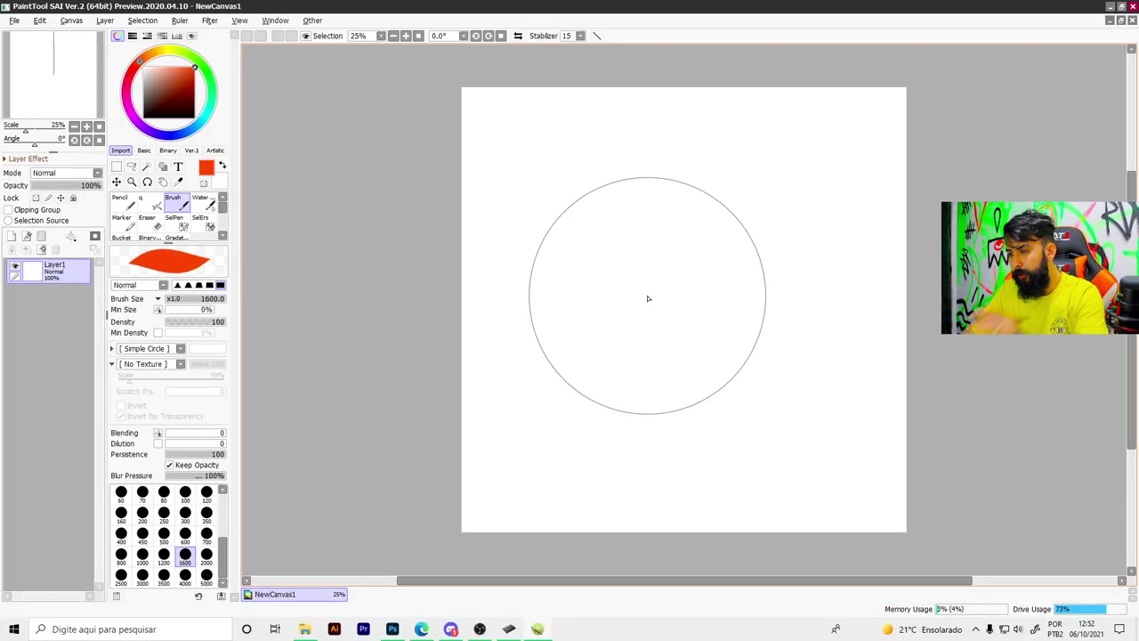
{"action": "key", "text": "bracketright"}
{"action": "key", "text": "bracketleft"}
{"action": "key", "text": "bracketleft"}
{"action": "key", "text": "bracketleft"}
{"action": "key", "text": "bracketleft"}
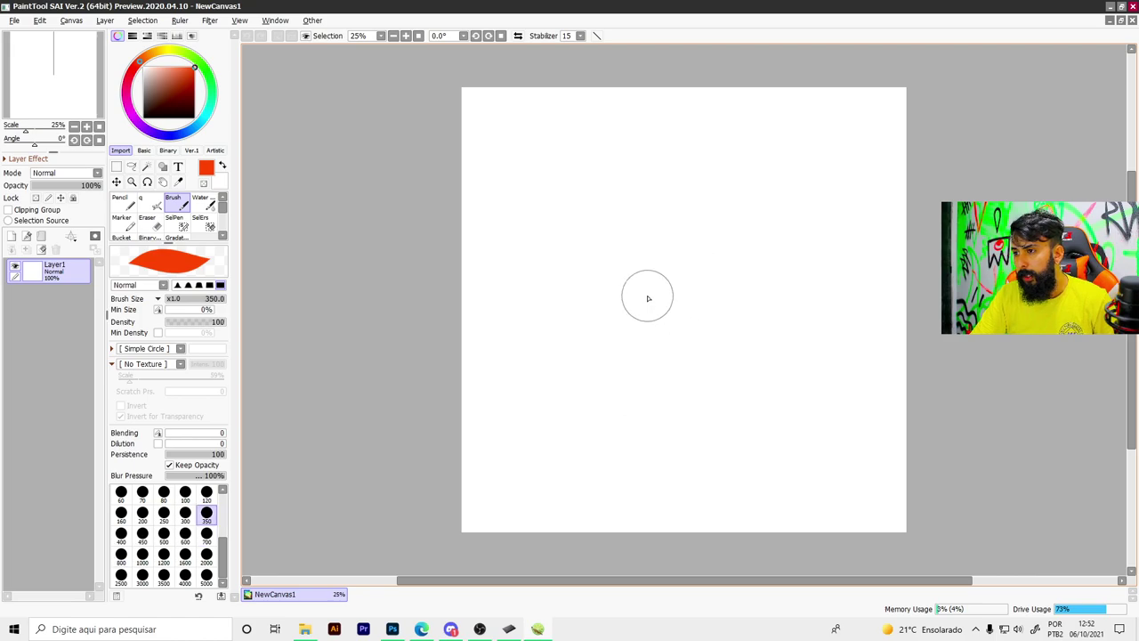
{"action": "key", "text": "bracketleft"}
{"action": "key", "text": "bracketleft"}
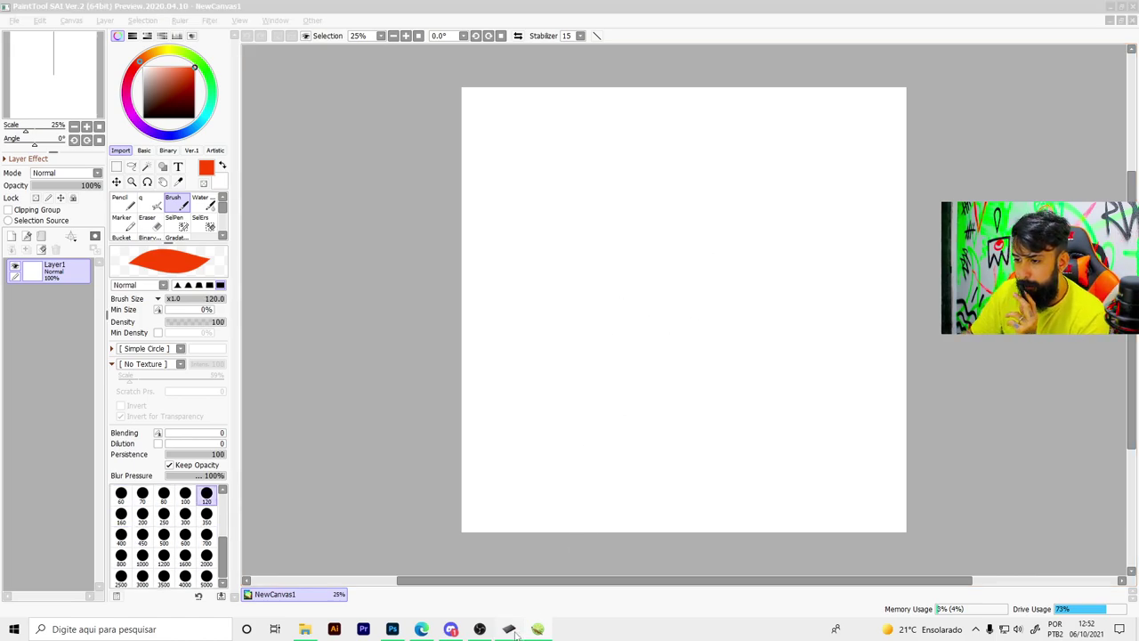
Step: Place the Wacom tablet properties beside the canvas and test pen pressure while tuning tip sensitivity
{"action": "mouse_move", "coordinate": [591, 136]}
{"action": "left_mouse_down"}
{"action": "mouse_move", "coordinate": [902, 119]}
{"action": "mouse_move", "coordinate": [949, 106]}
{"action": "left_mouse_up"}
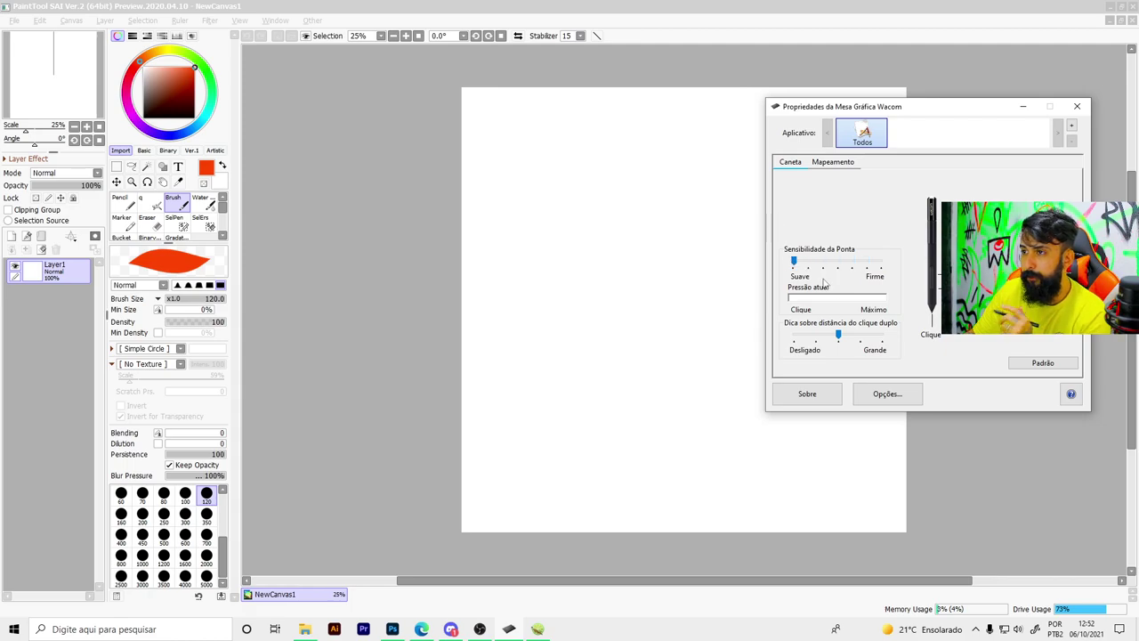
{"action": "left_click", "coordinate": [516, 242]}
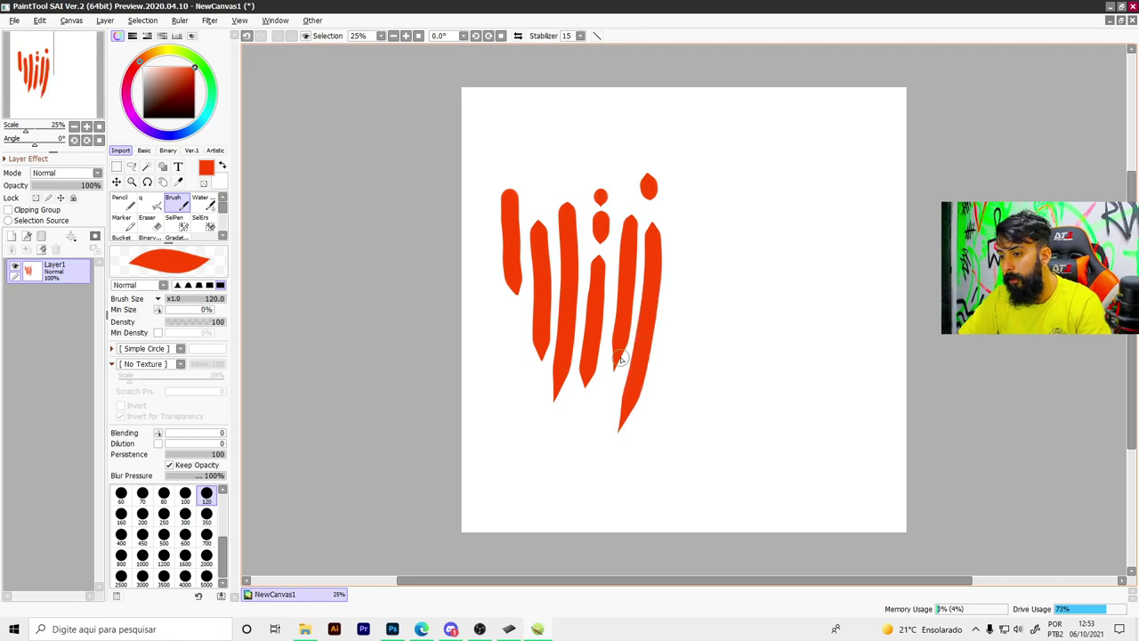
{"action": "left_click", "coordinate": [508, 630]}
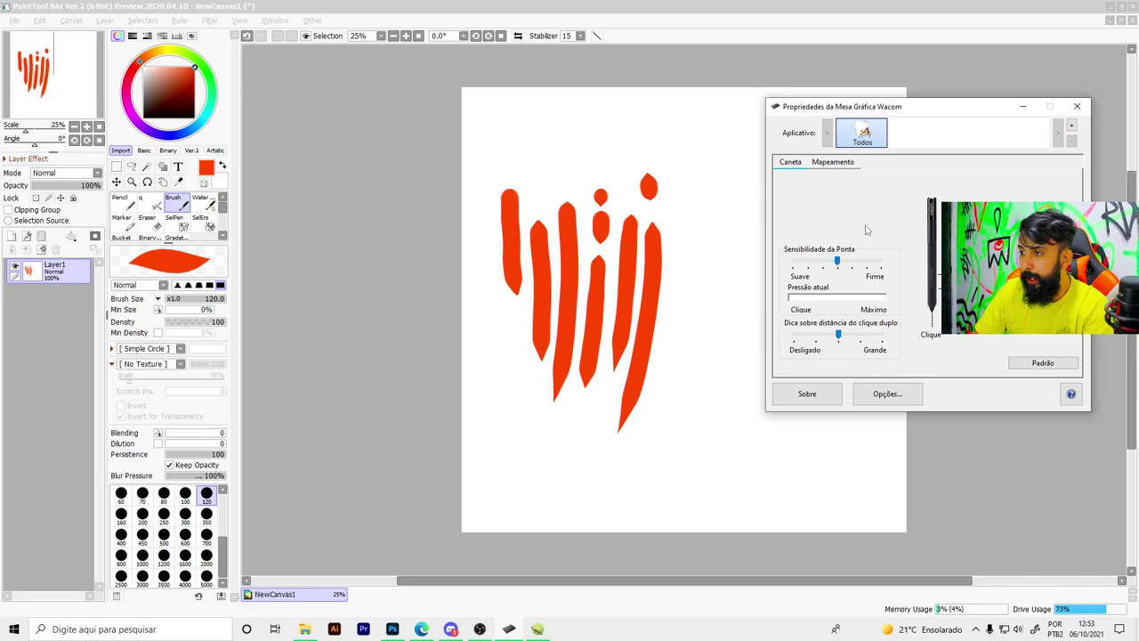
{"action": "left_click", "coordinate": [709, 159]}
Step: Draw a long vertical orange stroke and a curling stroke down the right, checking Wacom settings between them
{"action": "left_click_drag", "start_coordinate": [701, 182], "coordinate": [706, 385]}
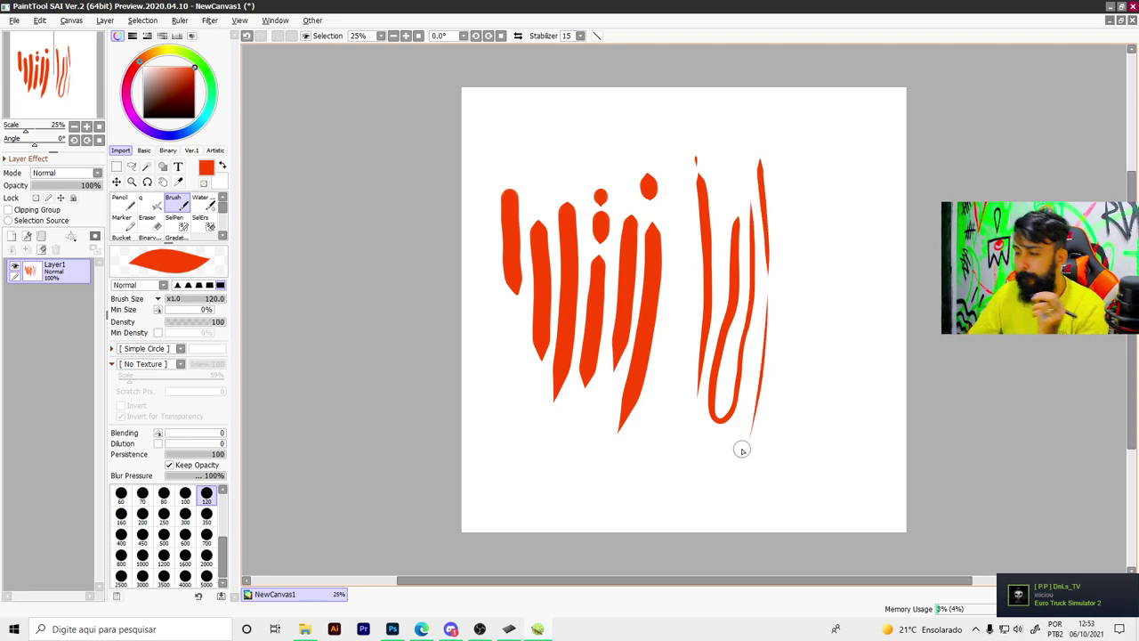
{"action": "left_click", "coordinate": [503, 630]}
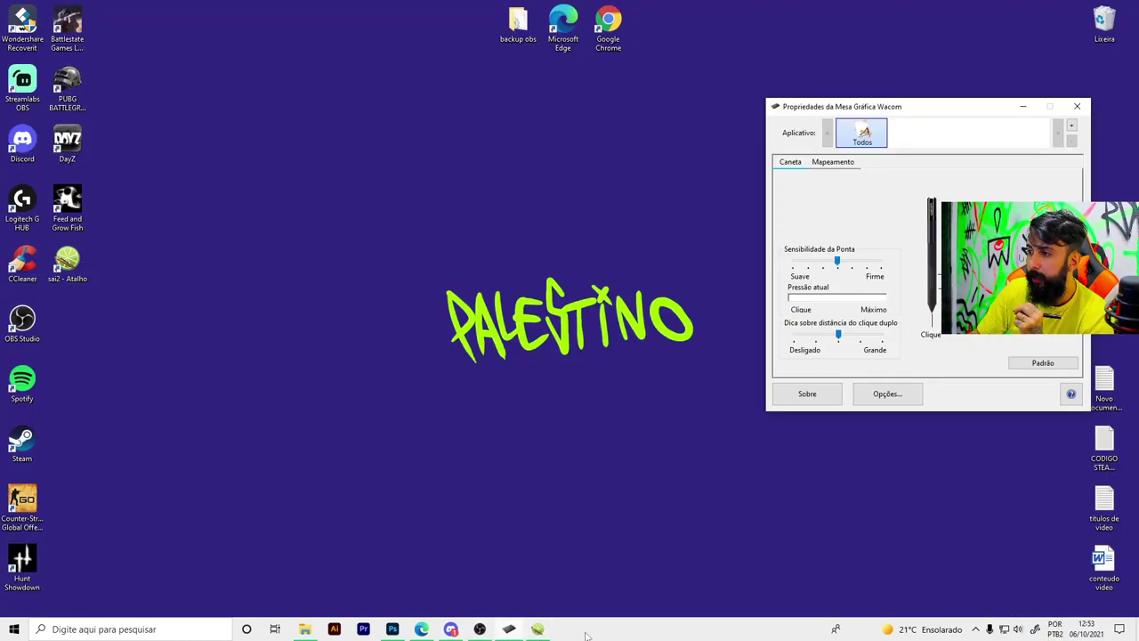
{"action": "left_click", "coordinate": [508, 630]}
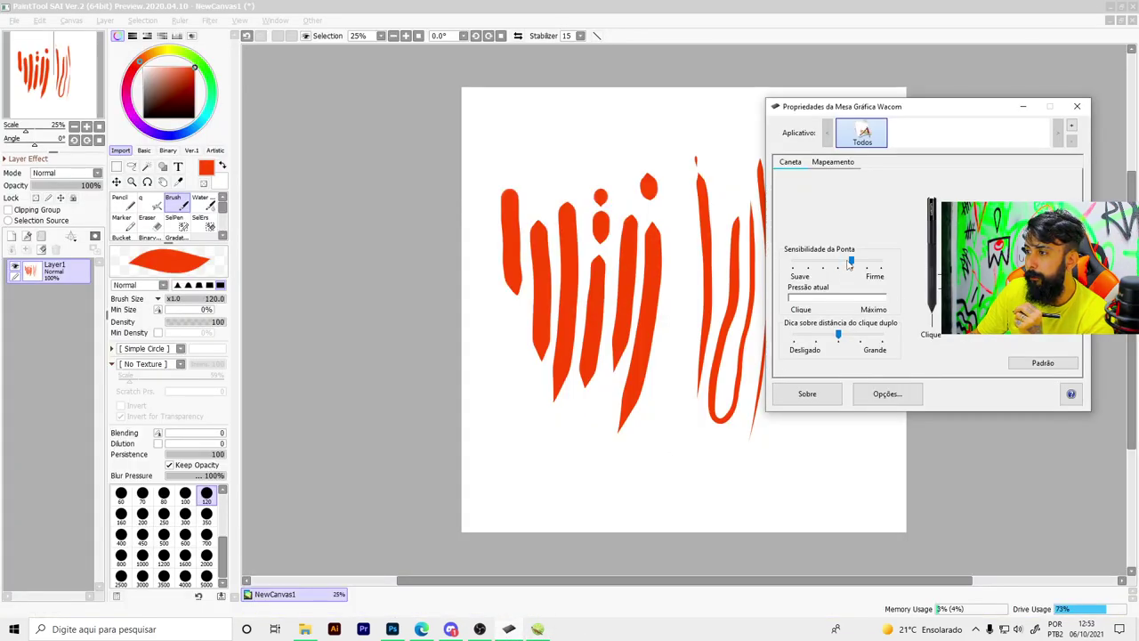
{"action": "left_click", "coordinate": [1026, 106]}
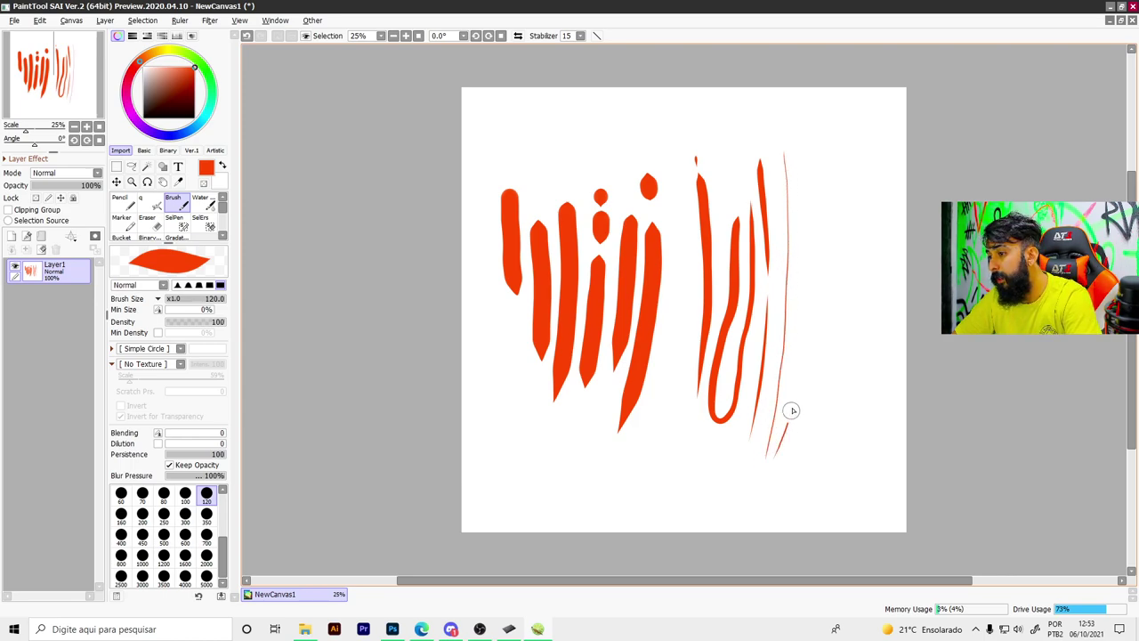
{"action": "mouse_move", "coordinate": [792, 410]}
{"action": "left_mouse_down"}
{"action": "mouse_move", "coordinate": [828, 166]}
{"action": "mouse_move", "coordinate": [577, 485]}
{"action": "mouse_move", "coordinate": [624, 516]}
{"action": "left_mouse_up"}
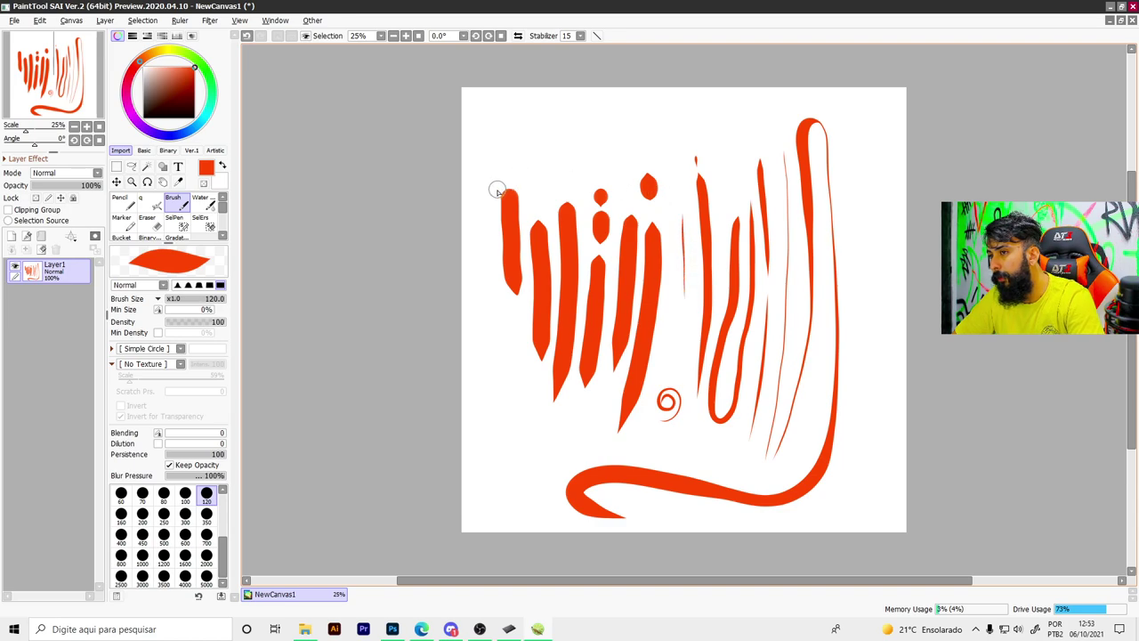
Step: Add a new layer above Layer1 and switch the paint colour to purple
{"action": "left_click", "coordinate": [210, 82]}
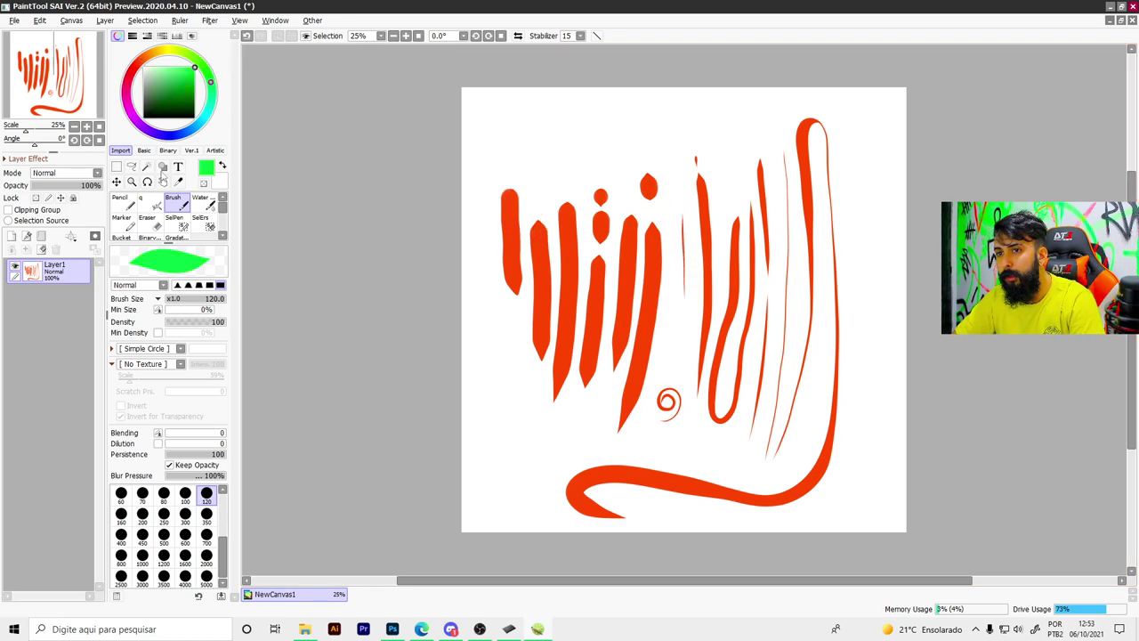
{"action": "left_click", "coordinate": [12, 236]}
{"action": "left_click", "coordinate": [142, 126]}
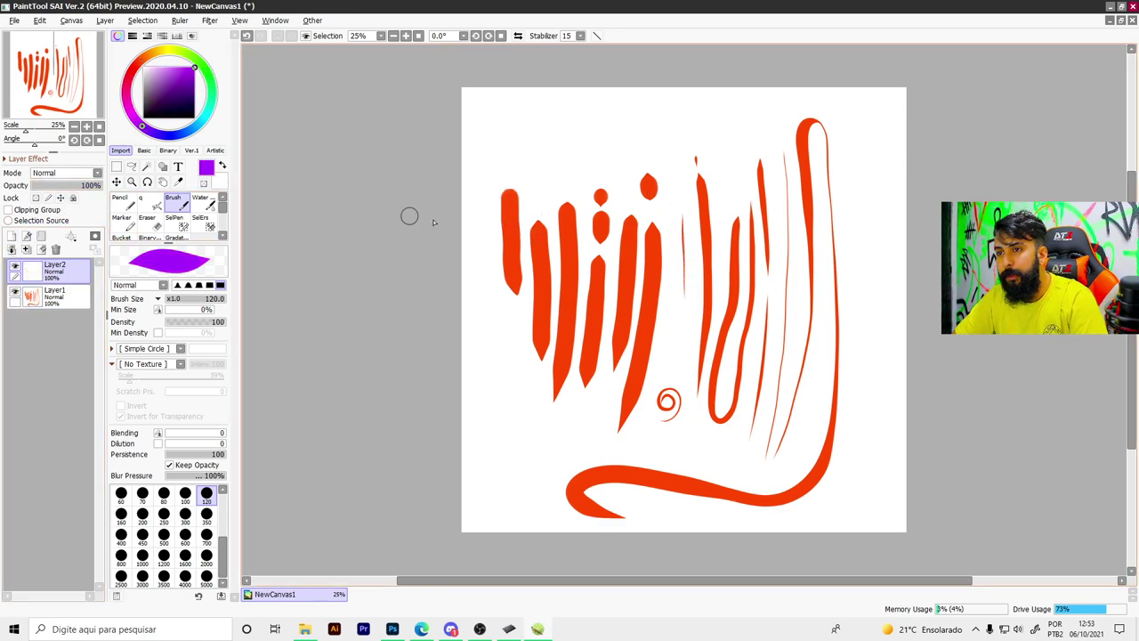
Step: Draw purple test strokes along the left edge and the right curve, then reopen the tablet properties
{"action": "left_click_drag", "start_coordinate": [515, 211], "coordinate": [511, 349]}
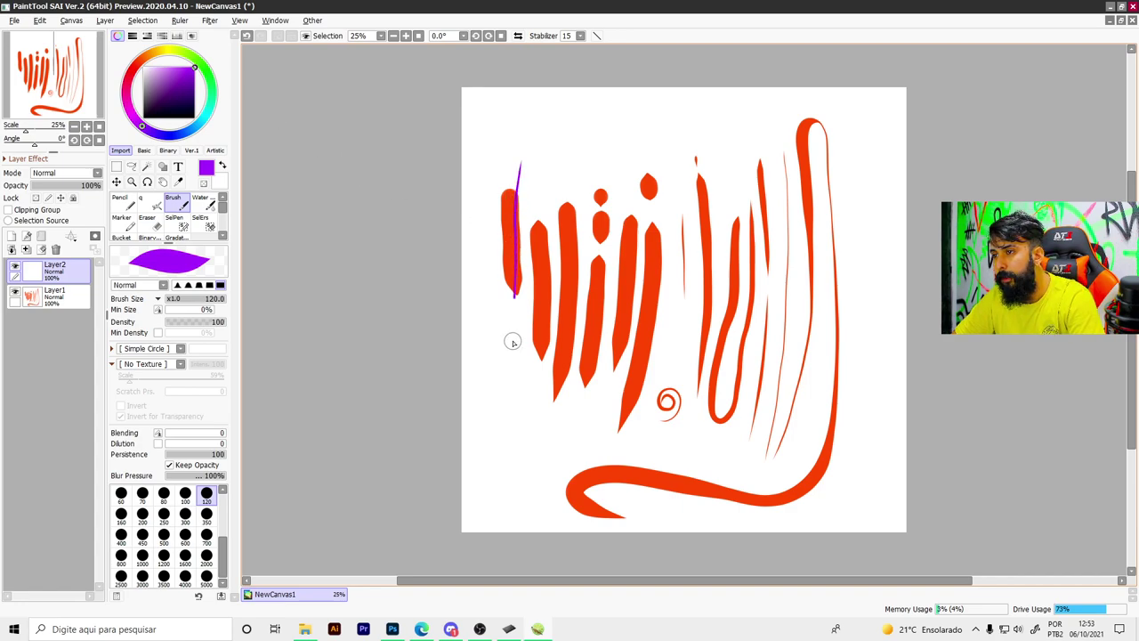
{"action": "left_click_drag", "start_coordinate": [495, 188], "coordinate": [494, 314]}
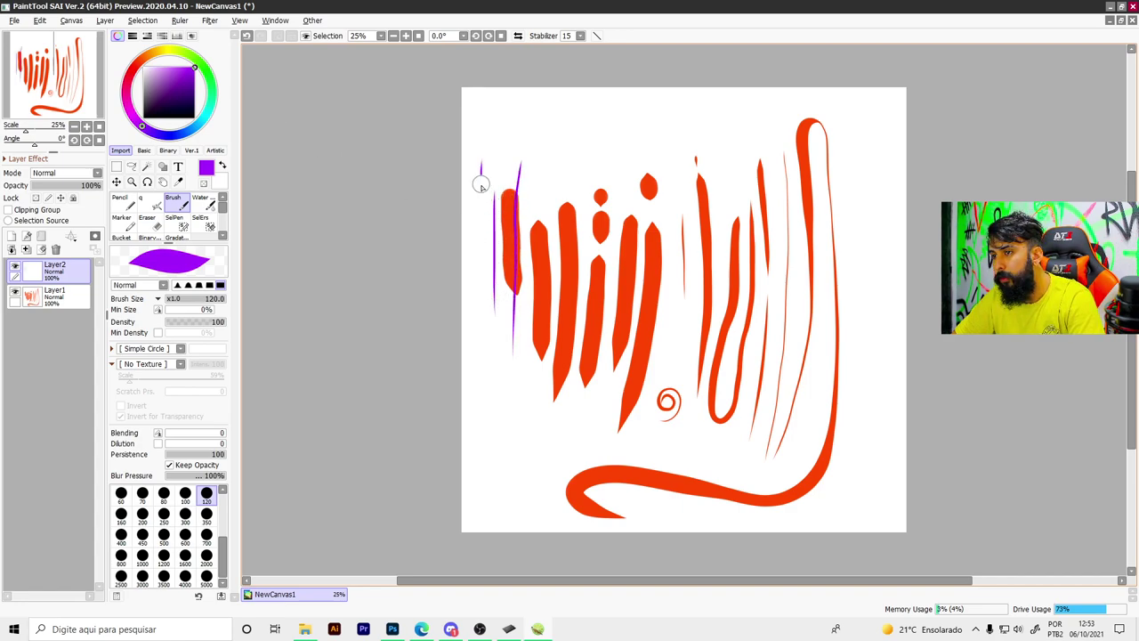
{"action": "left_click_drag", "start_coordinate": [480, 185], "coordinate": [474, 367]}
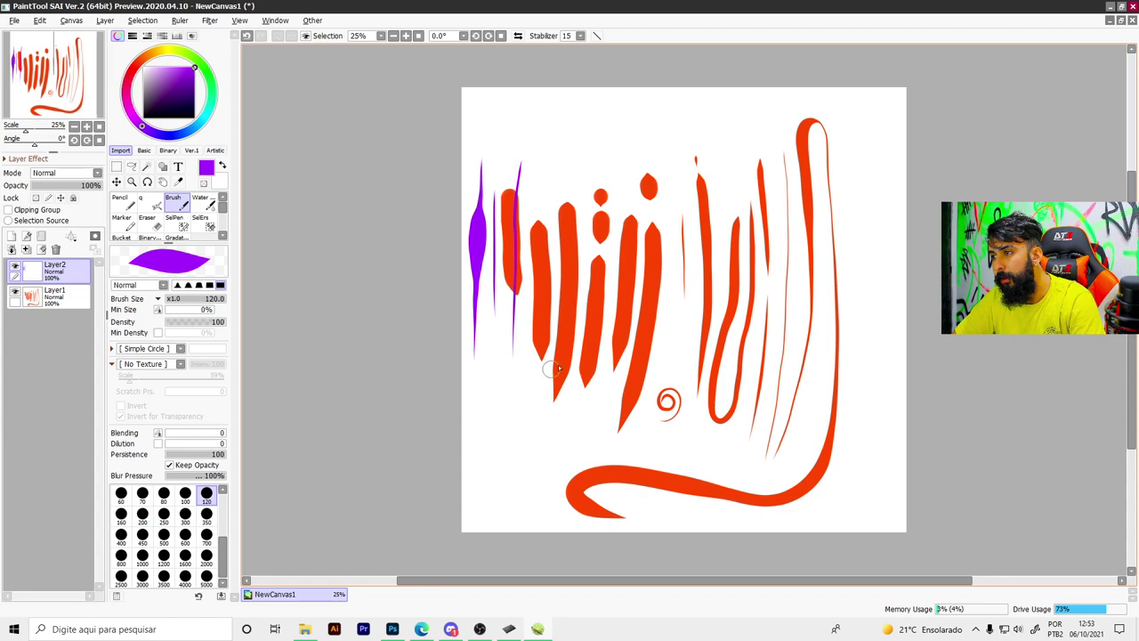
{"action": "left_click_drag", "start_coordinate": [807, 398], "coordinate": [807, 129]}
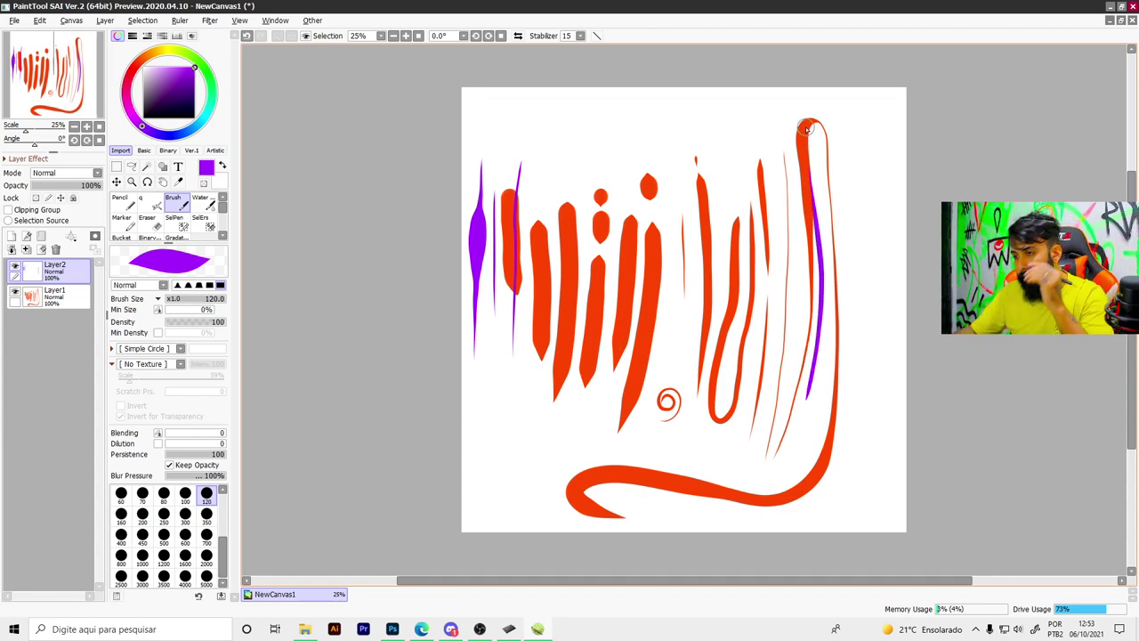
{"action": "left_click", "coordinate": [511, 628]}
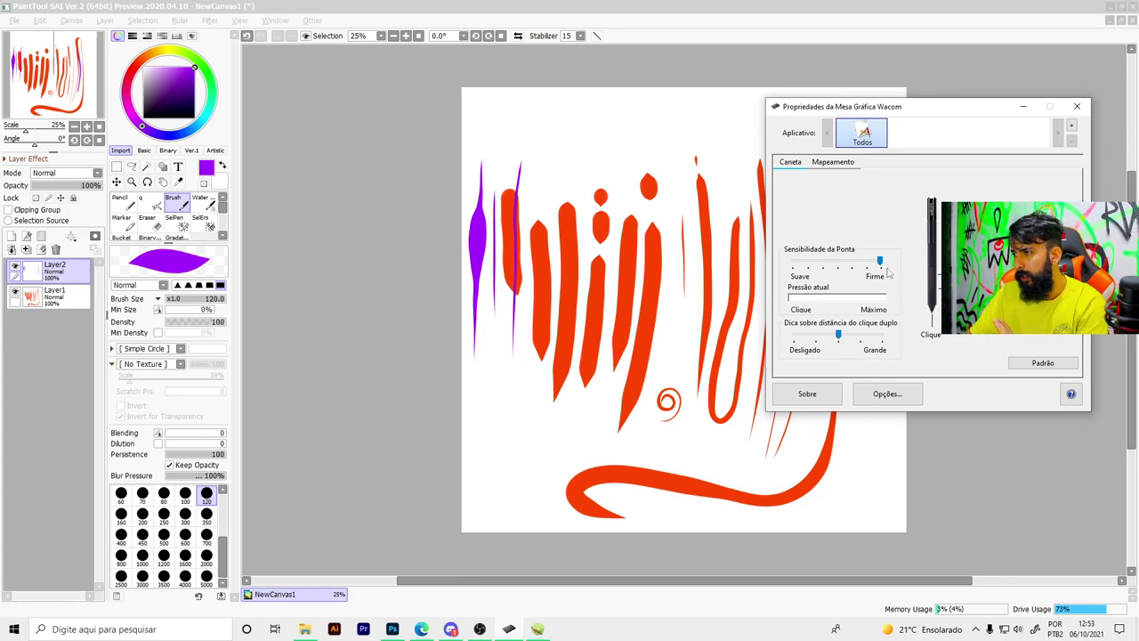
Step: Check the pen tip Clique action list, then go to the Mapeamento page
{"action": "left_click", "coordinate": [979, 329]}
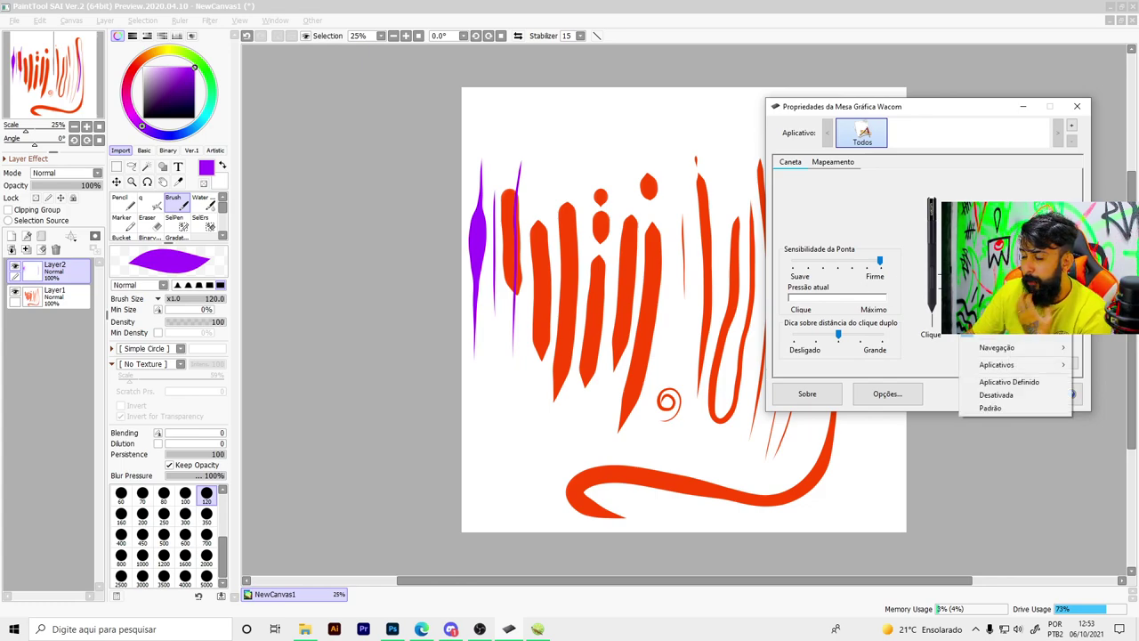
{"action": "key", "text": "Escape"}
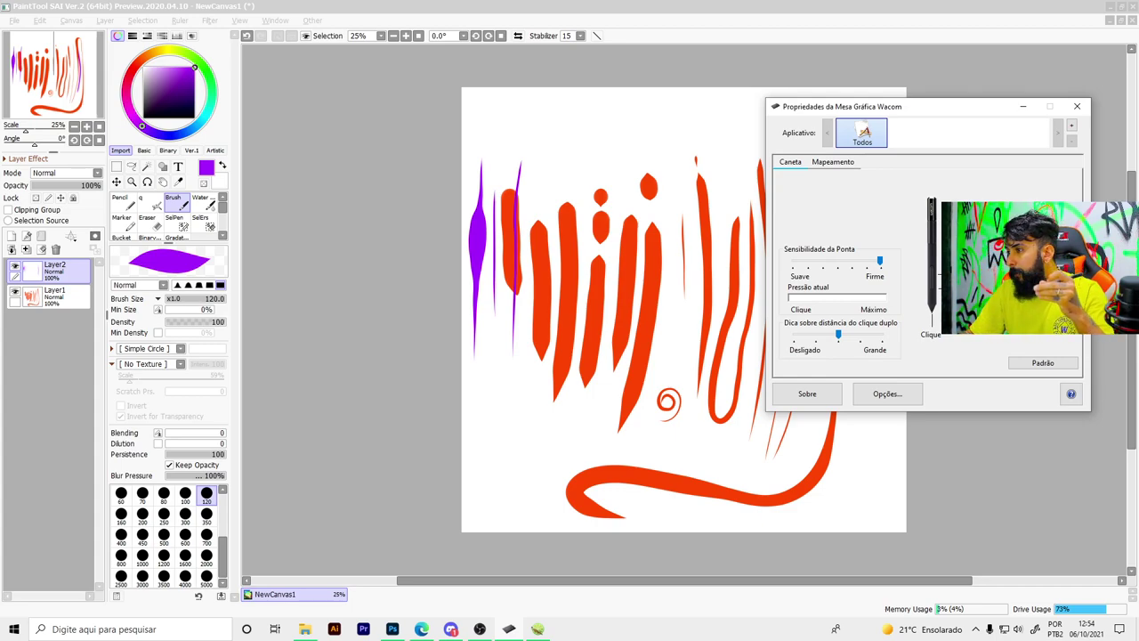
{"action": "left_click", "coordinate": [833, 163]}
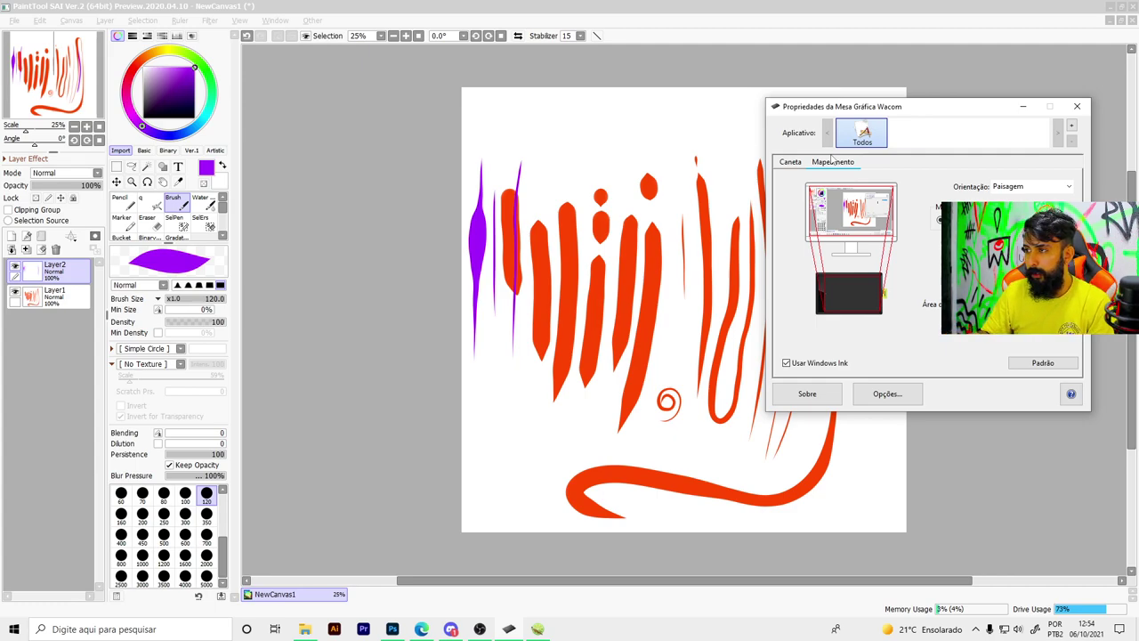
Step: Try the portrait and inverted landscape orientations, then set Orientação back to Paisagem
{"action": "left_click", "coordinate": [790, 162]}
{"action": "left_click", "coordinate": [834, 166]}
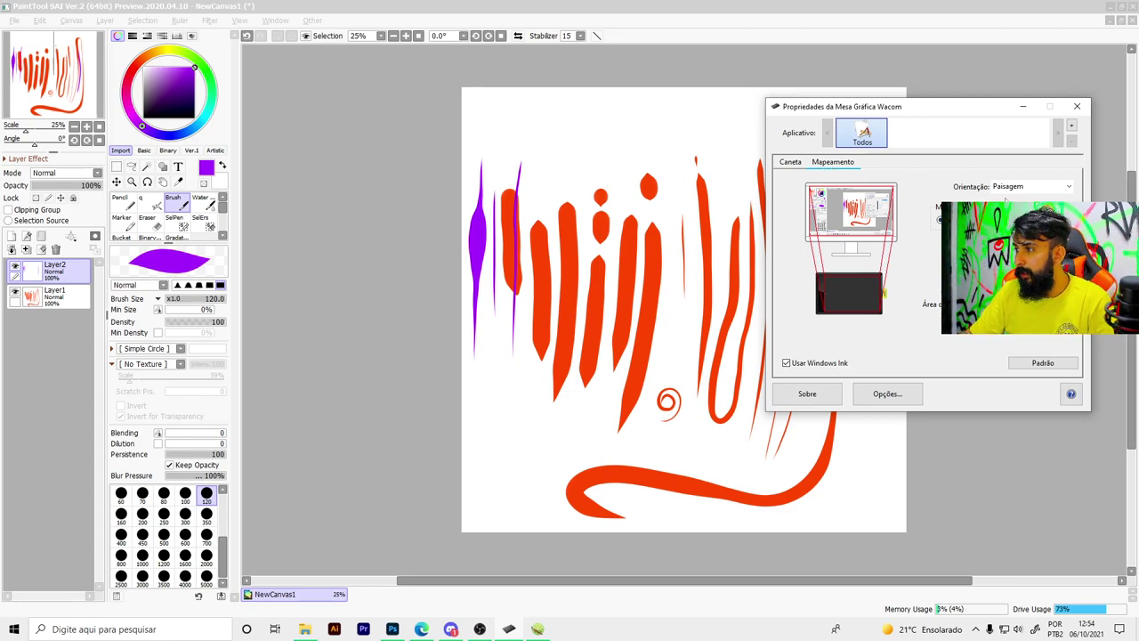
{"action": "left_click", "coordinate": [1024, 186]}
{"action": "left_click", "coordinate": [1006, 214]}
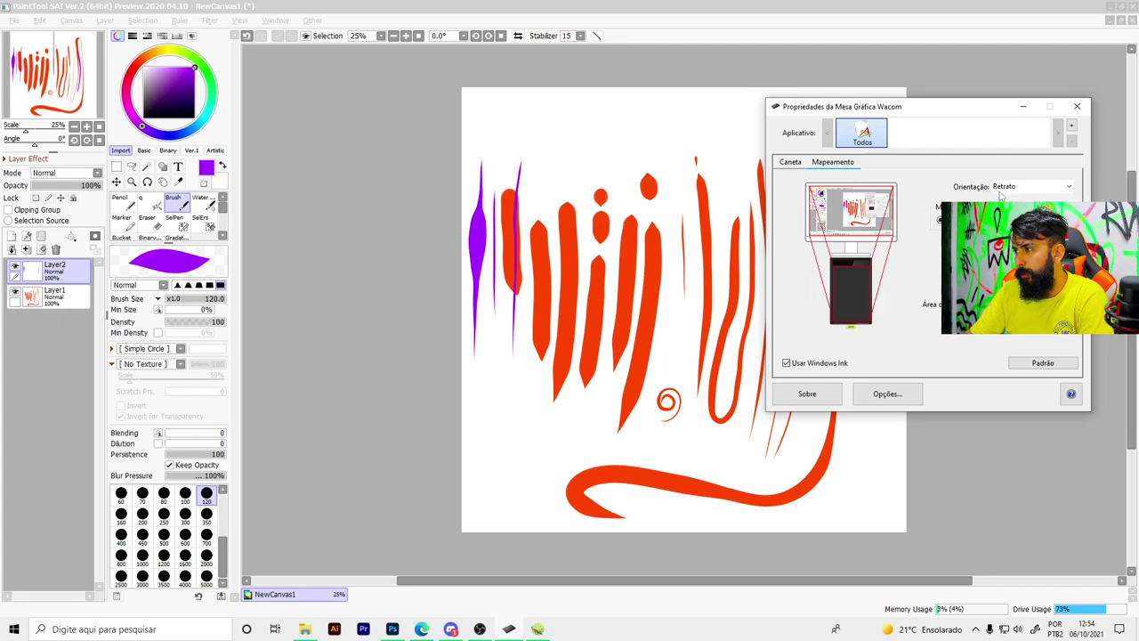
{"action": "left_click", "coordinate": [1024, 186]}
{"action": "left_click", "coordinate": [1006, 225]}
{"action": "left_click", "coordinate": [1023, 186]}
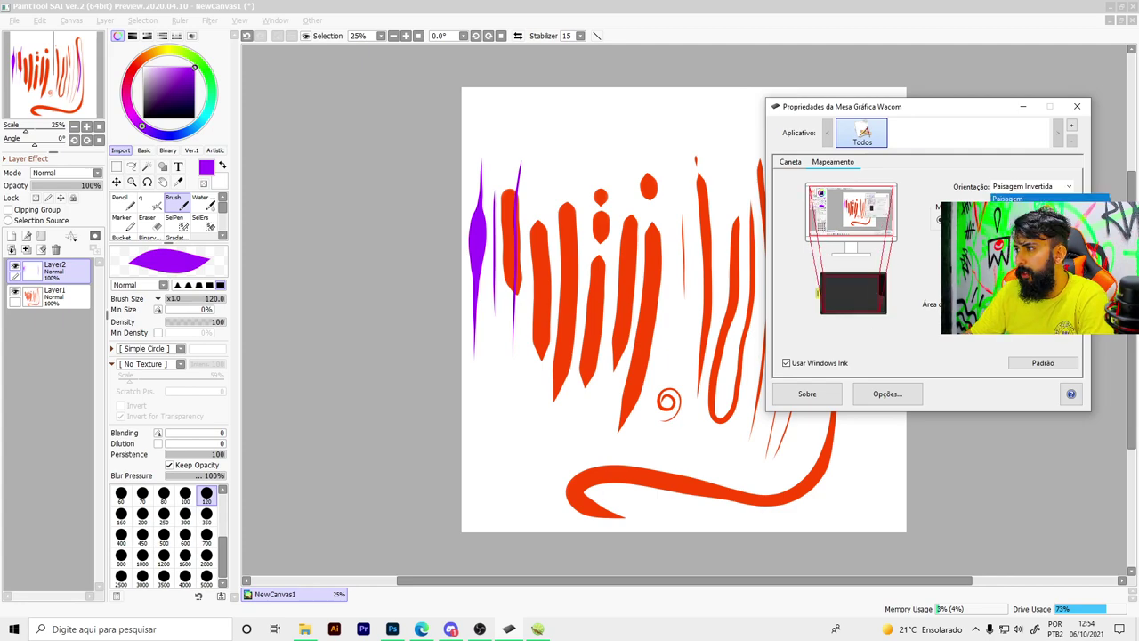
{"action": "left_click", "coordinate": [1006, 202]}
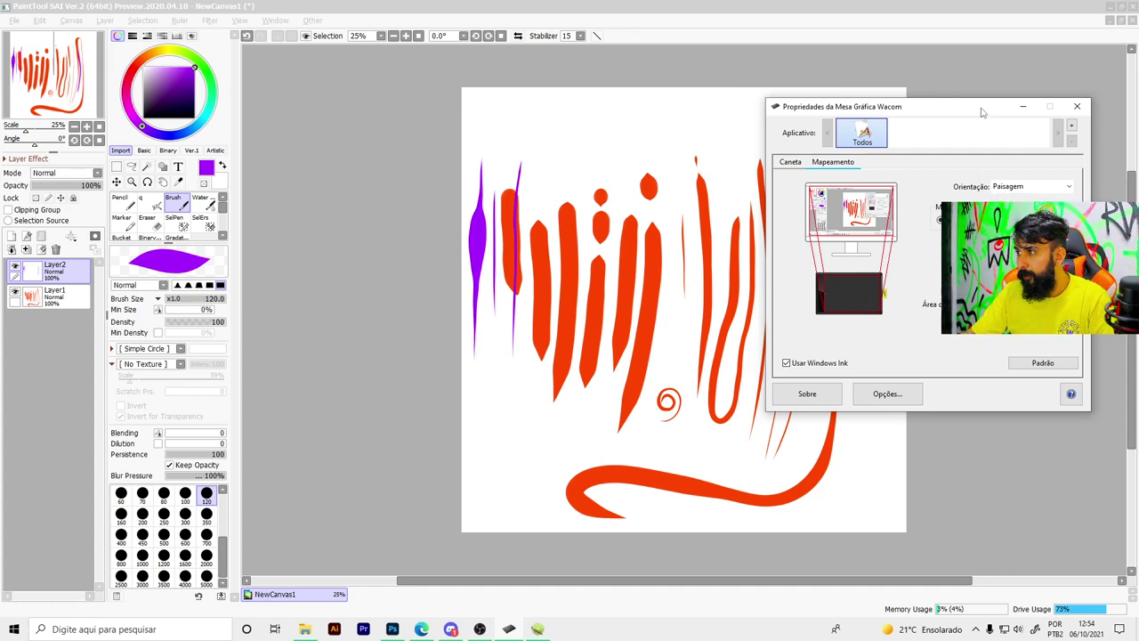
Step: Move the dialog lower, try inverted portrait, restore Paisagem and return to the Caneta page
{"action": "mouse_move", "coordinate": [981, 111]}
{"action": "left_mouse_down"}
{"action": "mouse_move", "coordinate": [983, 226]}
{"action": "mouse_move", "coordinate": [997, 234]}
{"action": "left_mouse_up"}
{"action": "left_click", "coordinate": [1059, 326]}
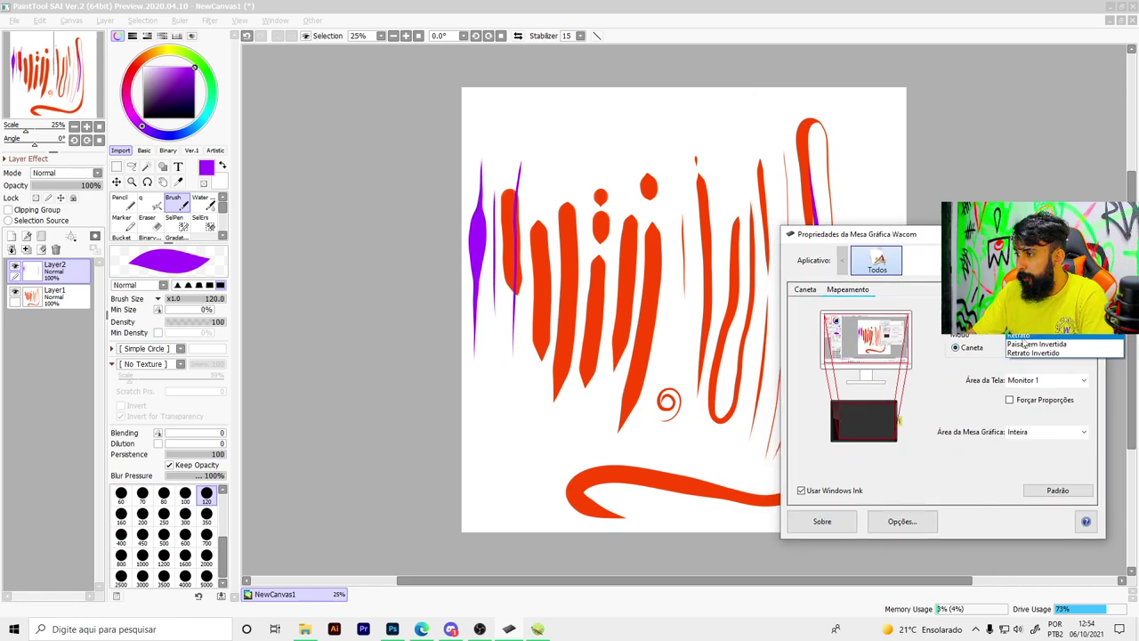
{"action": "left_click", "coordinate": [1032, 353]}
{"action": "left_click", "coordinate": [1059, 326]}
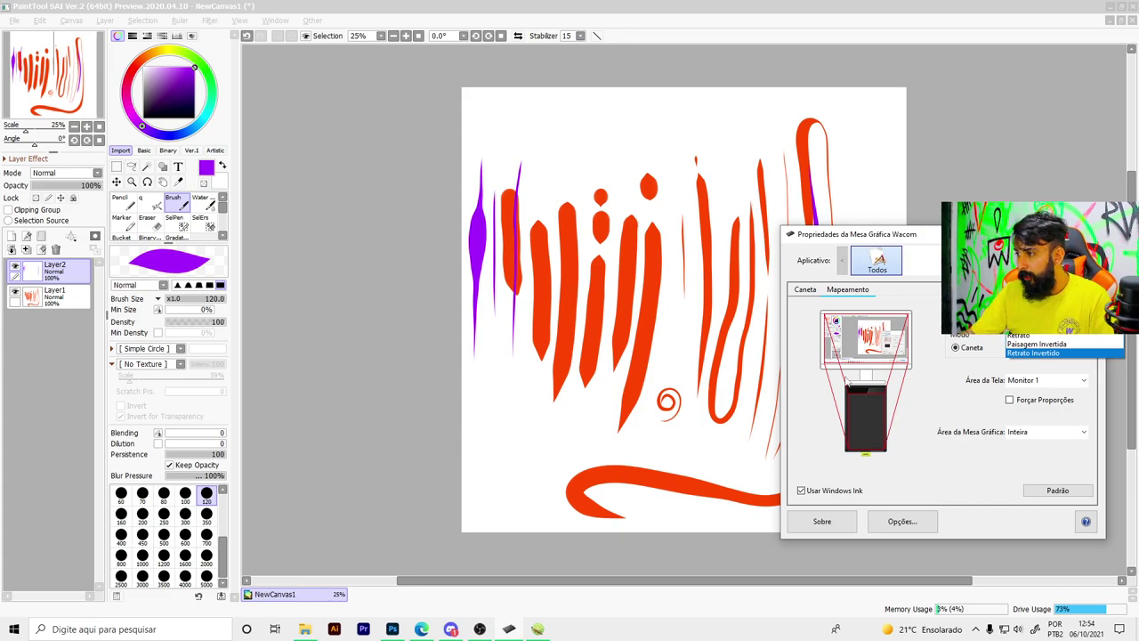
{"action": "left_click", "coordinate": [1037, 344]}
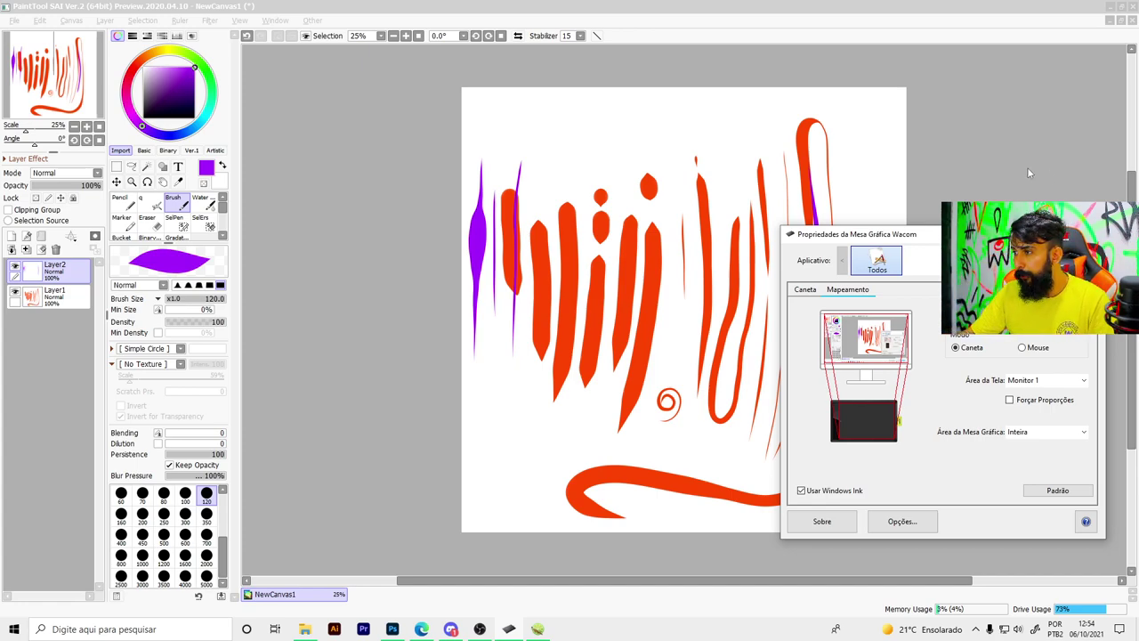
{"action": "left_click", "coordinate": [806, 289]}
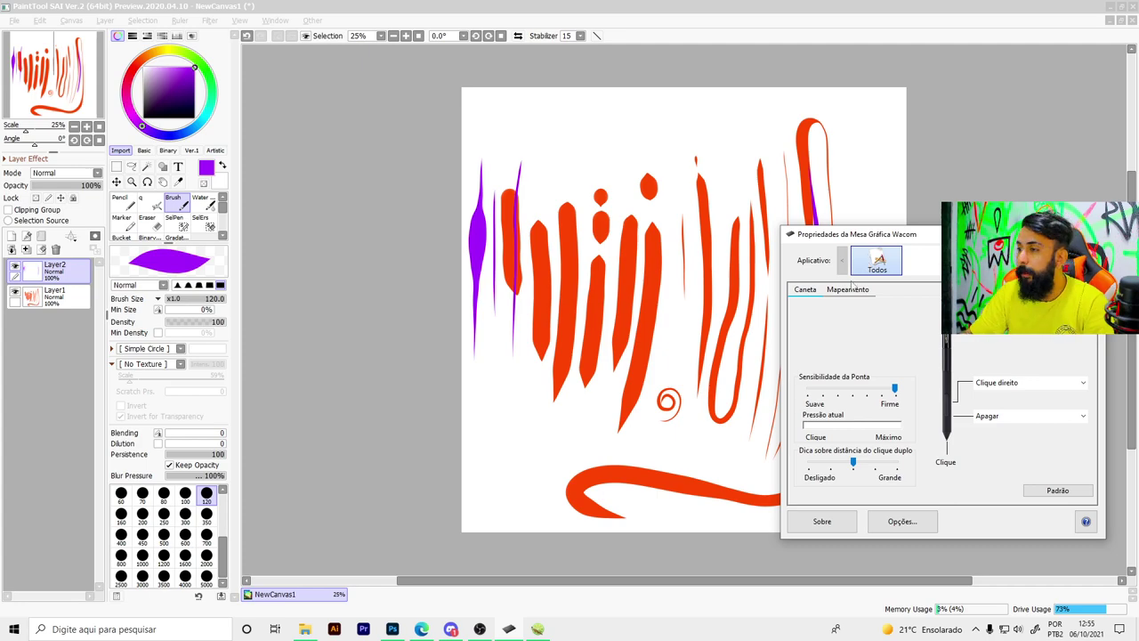
Step: Close the Wacom dialog, delete the purple-stroke layer, add a fresh layer and select Layer1
{"action": "left_click", "coordinate": [849, 289]}
{"action": "left_click", "coordinate": [1097, 234]}
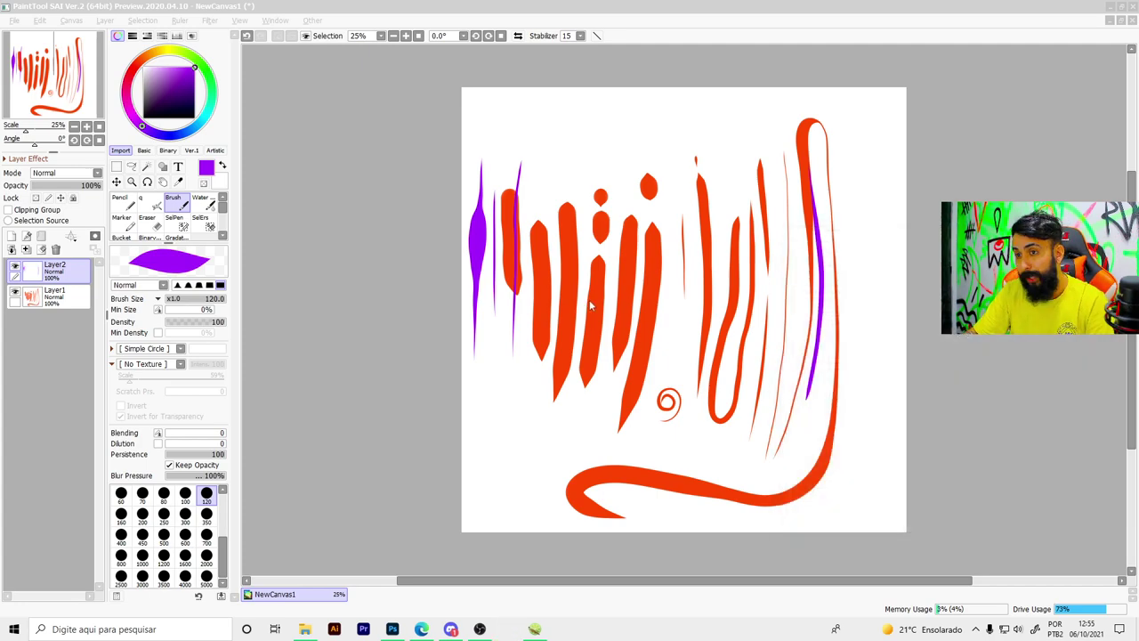
{"action": "left_click", "coordinate": [55, 251]}
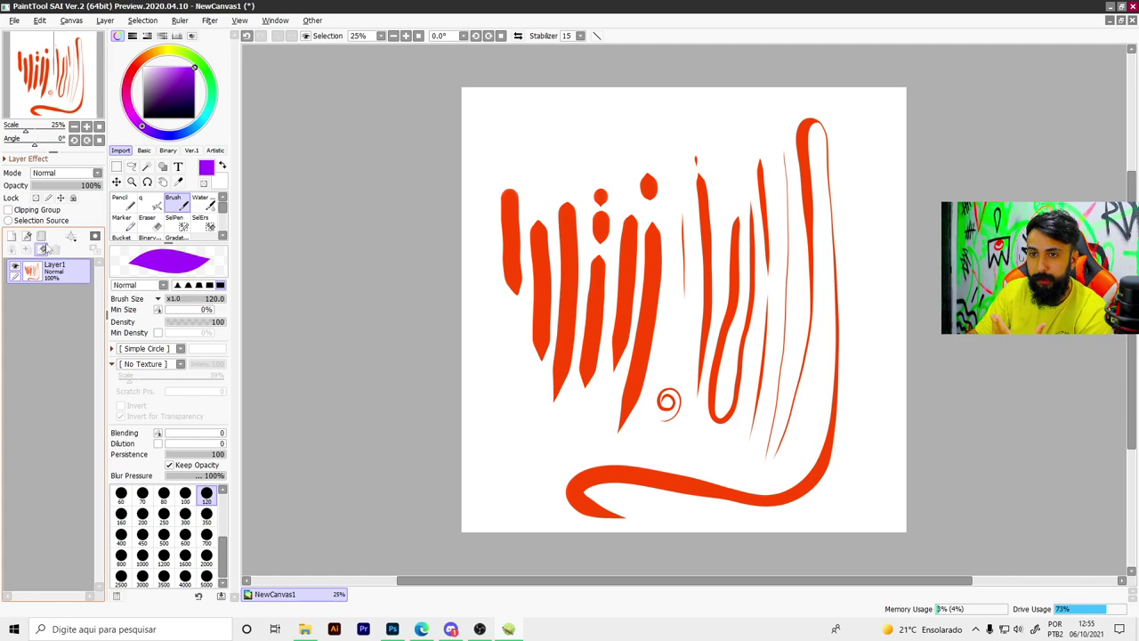
{"action": "left_click", "coordinate": [12, 236]}
{"action": "left_click", "coordinate": [68, 304]}
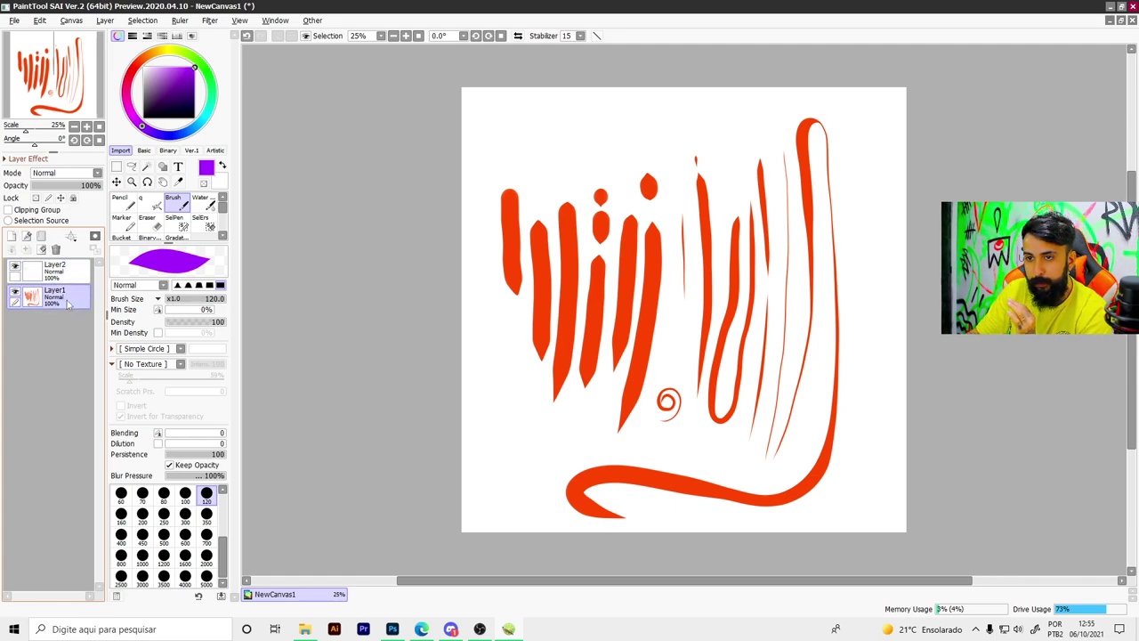
Step: Clear Layer1, paste and position the Jerry reference, and fade it to about 31% opacity
{"action": "key", "text": "Delete"}
{"action": "key", "text": "ctrl+v"}
{"action": "key", "text": "ctrl+t"}
{"action": "left_click_drag", "start_coordinate": [758, 255], "coordinate": [803, 290]}
{"action": "key", "text": "Return"}
{"action": "scroll", "coordinate": [803, 290], "scroll_direction": "up", "scroll_amount": 3}
{"action": "scroll", "coordinate": [803, 290], "scroll_direction": "up", "scroll_amount": 1}
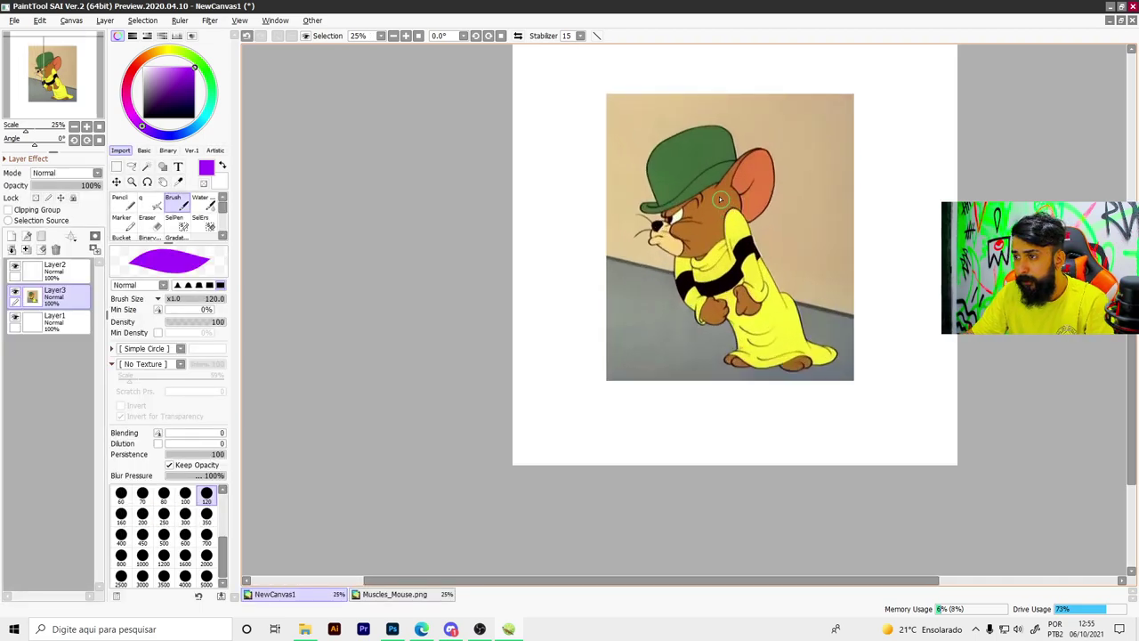
{"action": "scroll", "coordinate": [803, 291], "scroll_direction": "up", "scroll_amount": 1}
{"action": "left_click_drag", "start_coordinate": [73, 185], "coordinate": [53, 185]}
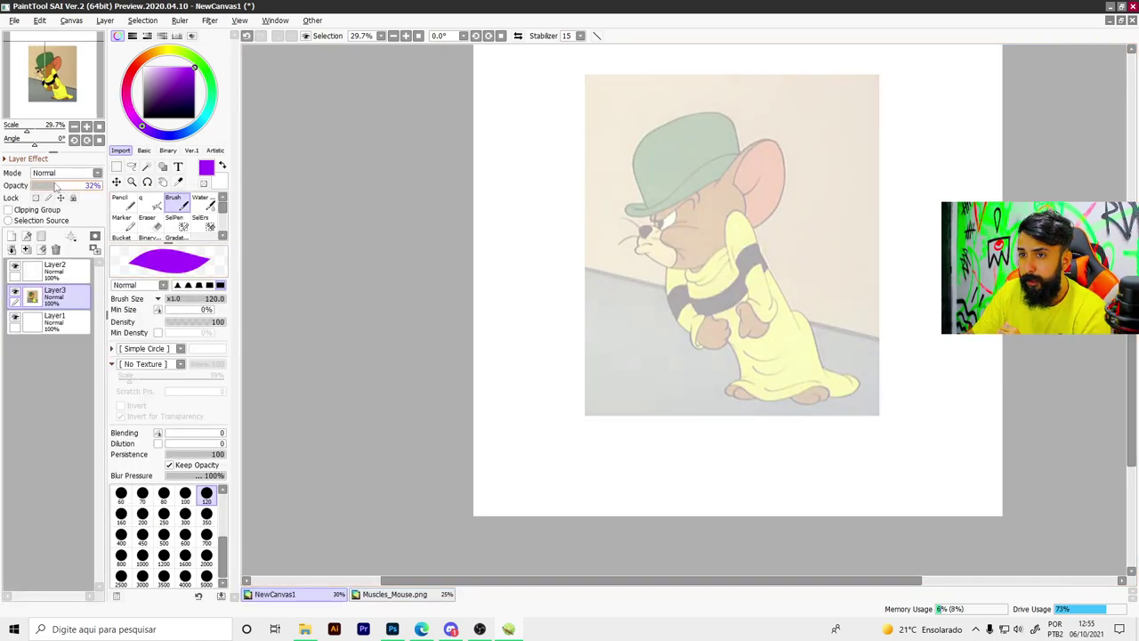
Step: Switch to Layer2, set line stabilization to 10 and choose black as the paint colour
{"action": "left_click", "coordinate": [62, 278]}
{"action": "scroll", "coordinate": [472, 205], "scroll_direction": "down", "scroll_amount": 1}
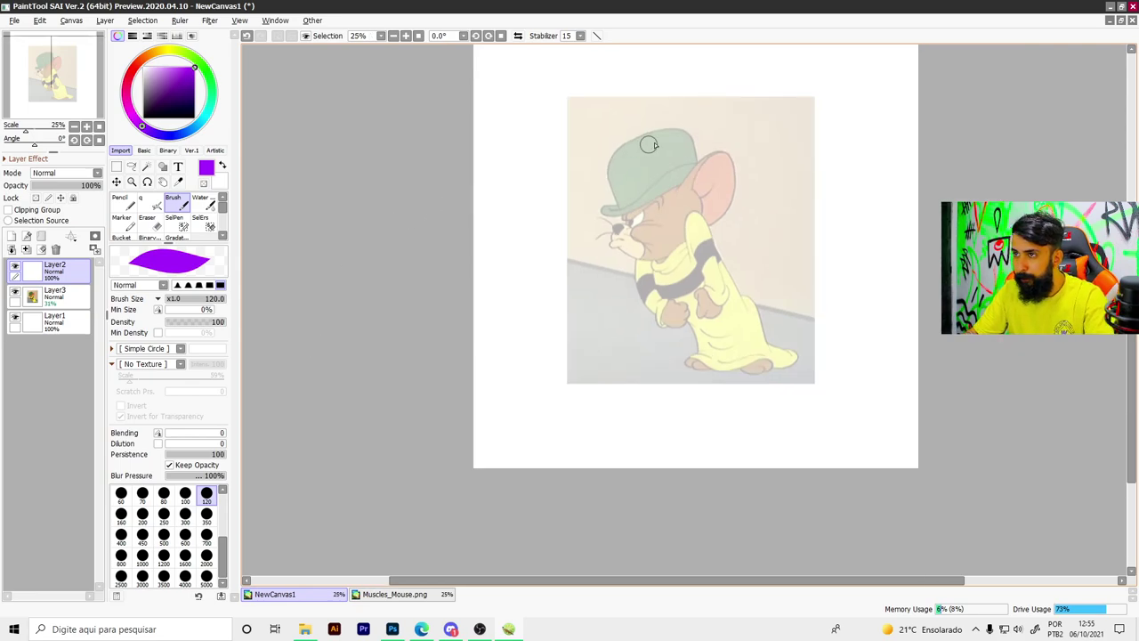
{"action": "scroll", "coordinate": [614, 98], "scroll_direction": "up", "scroll_amount": 1}
{"action": "scroll", "coordinate": [692, 178], "scroll_direction": "up", "scroll_amount": 2}
{"action": "scroll", "coordinate": [692, 178], "scroll_direction": "up", "scroll_amount": 1}
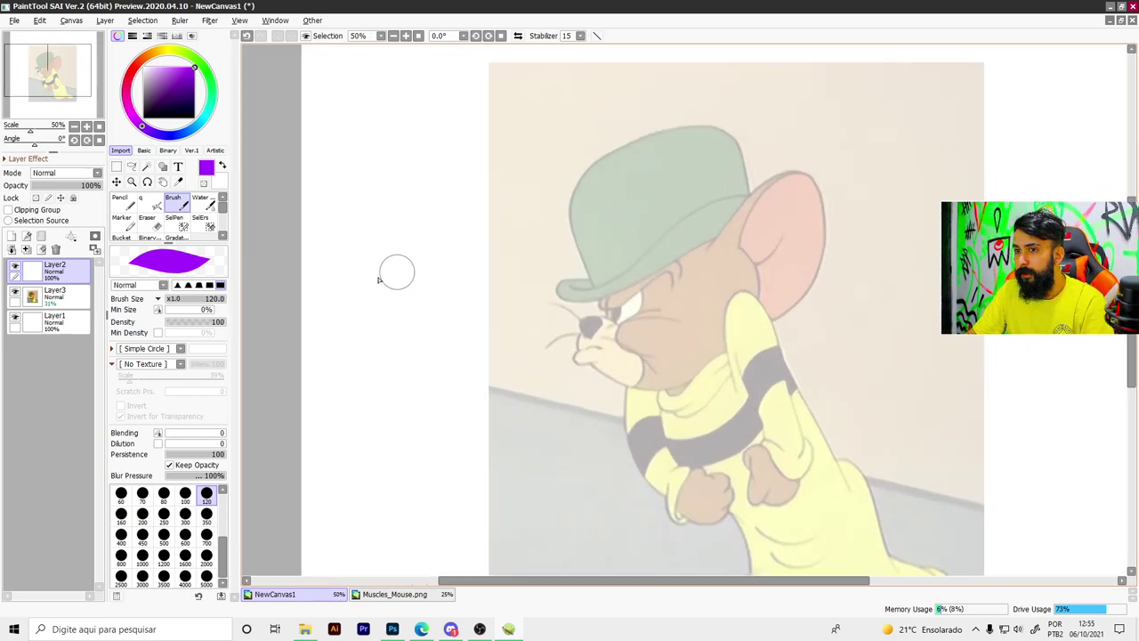
{"action": "left_click", "coordinate": [580, 36]}
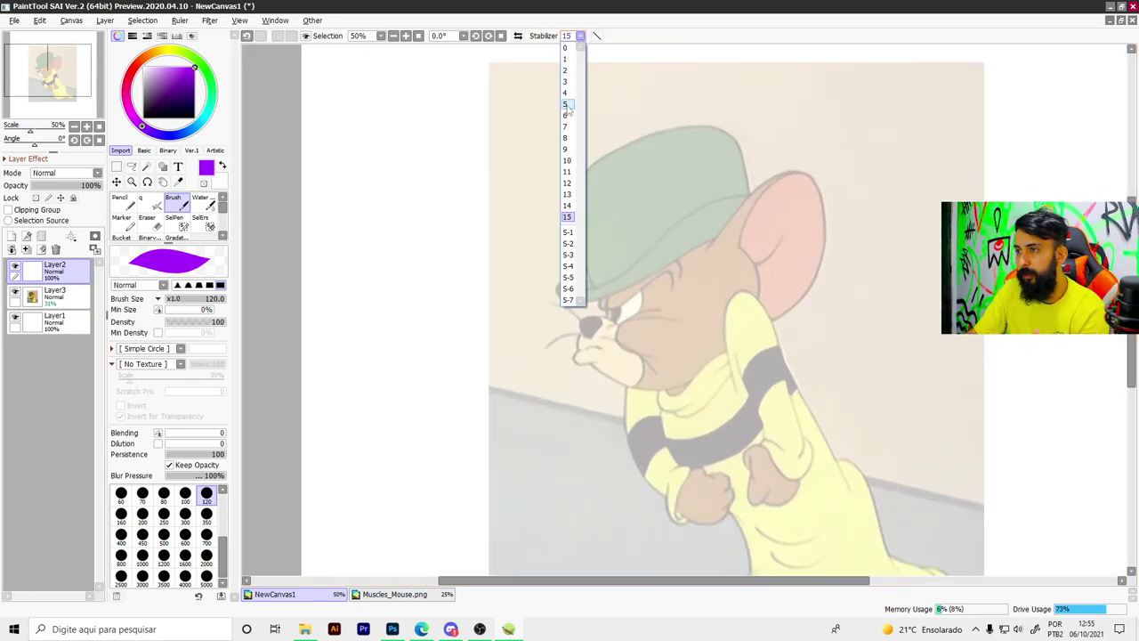
{"action": "left_click", "coordinate": [568, 162]}
{"action": "scroll", "coordinate": [745, 140], "scroll_direction": "up", "scroll_amount": 1}
{"action": "scroll", "coordinate": [745, 140], "scroll_direction": "down", "scroll_amount": 1}
{"action": "scroll", "coordinate": [756, 217], "scroll_direction": "up", "scroll_amount": 2}
{"action": "scroll", "coordinate": [777, 355], "scroll_direction": "up", "scroll_amount": 2}
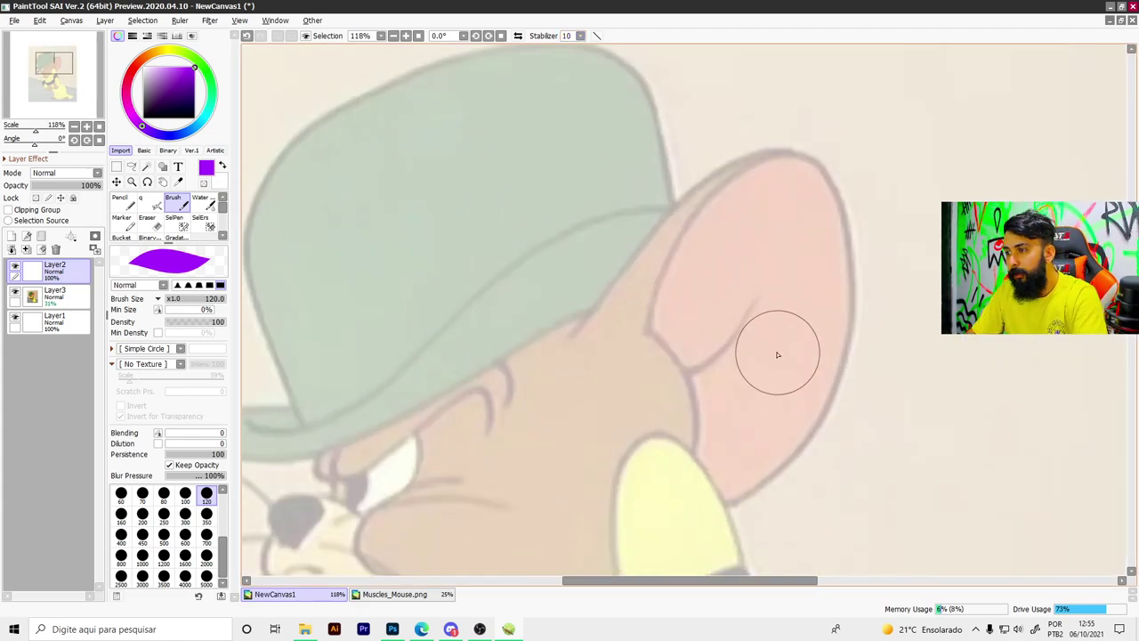
{"action": "left_click", "coordinate": [223, 167]}
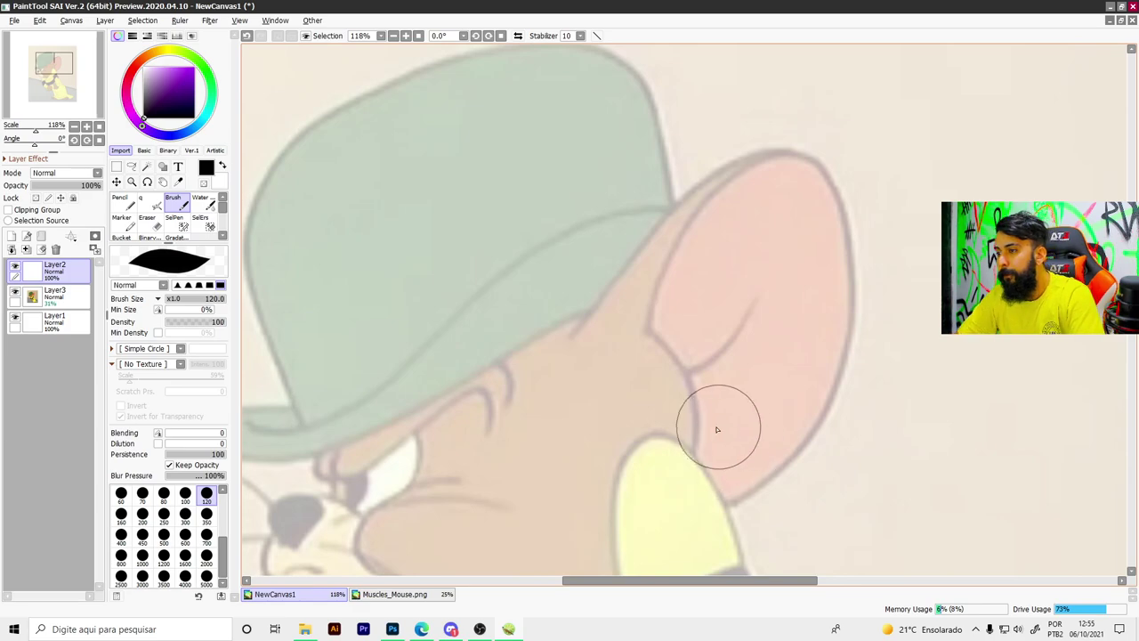
Step: Test ear strokes at different brush sizes, undoing them, and settle on brush size 35
{"action": "left_click_drag", "start_coordinate": [694, 449], "coordinate": [686, 367]}
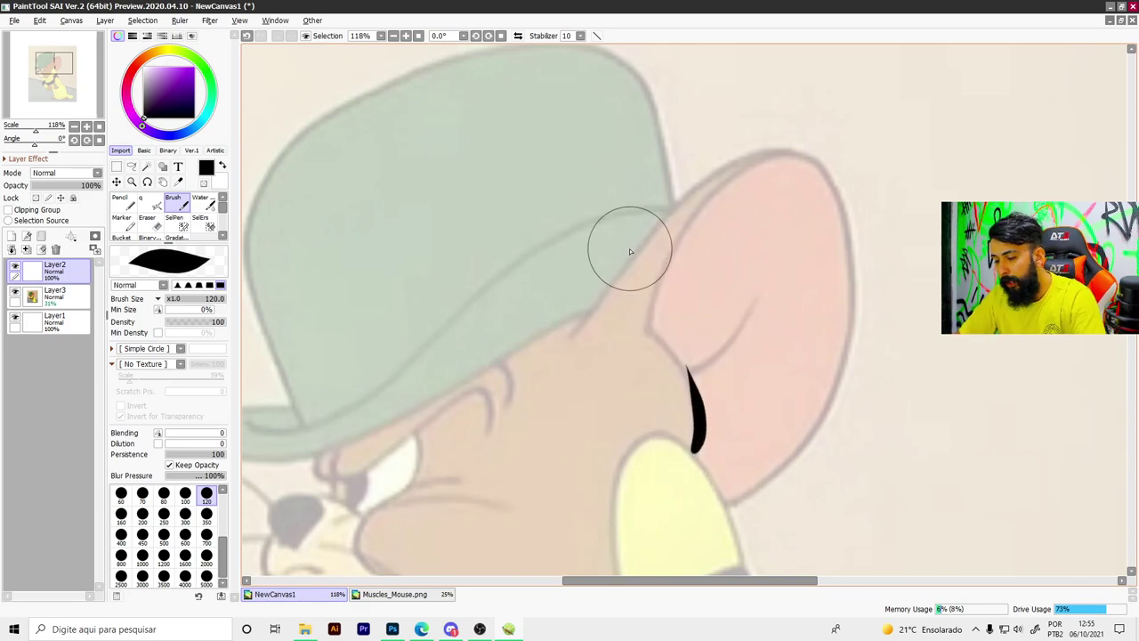
{"action": "key", "text": "ctrl+z"}
{"action": "key", "text": "bracketleft"}
{"action": "key", "text": "bracketleft"}
{"action": "key", "text": "bracketleft"}
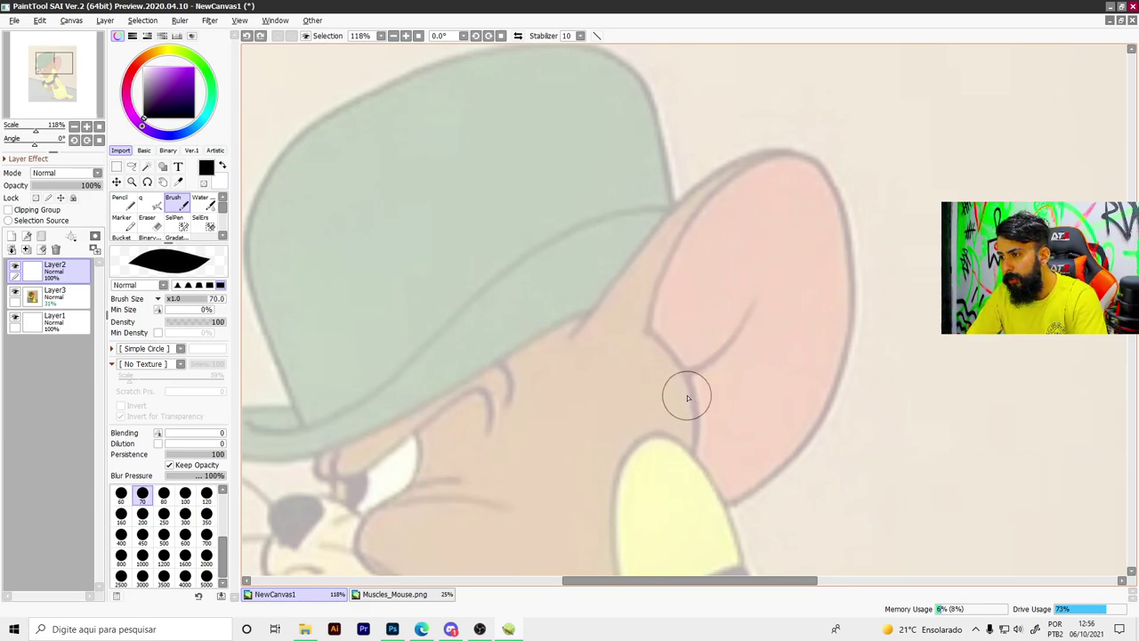
{"action": "key", "text": "bracketleft"}
{"action": "key", "text": "bracketleft"}
{"action": "key", "text": "bracketleft"}
{"action": "key", "text": "bracketleft"}
{"action": "key", "text": "bracketleft"}
{"action": "key", "text": "bracketleft"}
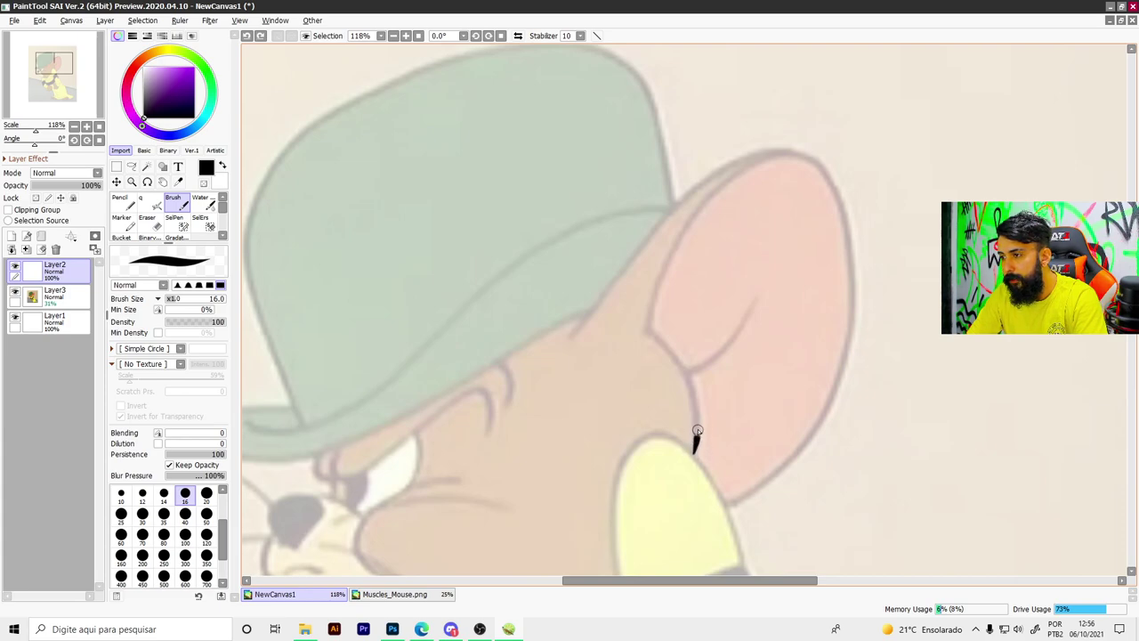
{"action": "left_click_drag", "start_coordinate": [698, 431], "coordinate": [695, 243]}
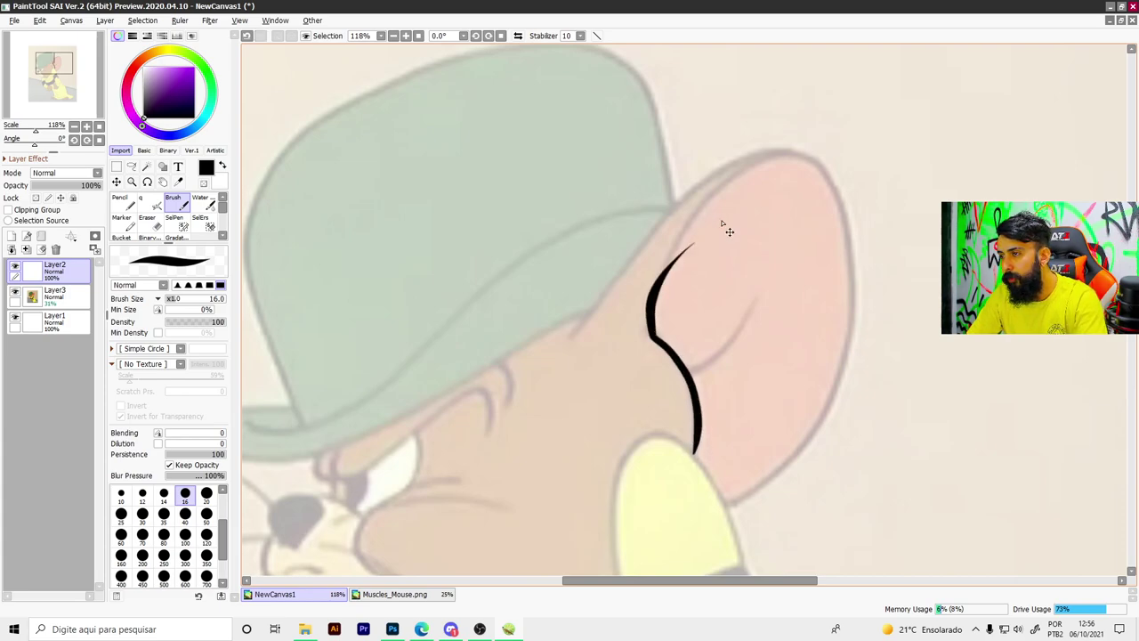
{"action": "key", "text": "ctrl+z"}
{"action": "key", "text": "bracketright"}
{"action": "key", "text": "bracketright"}
{"action": "key", "text": "bracketright"}
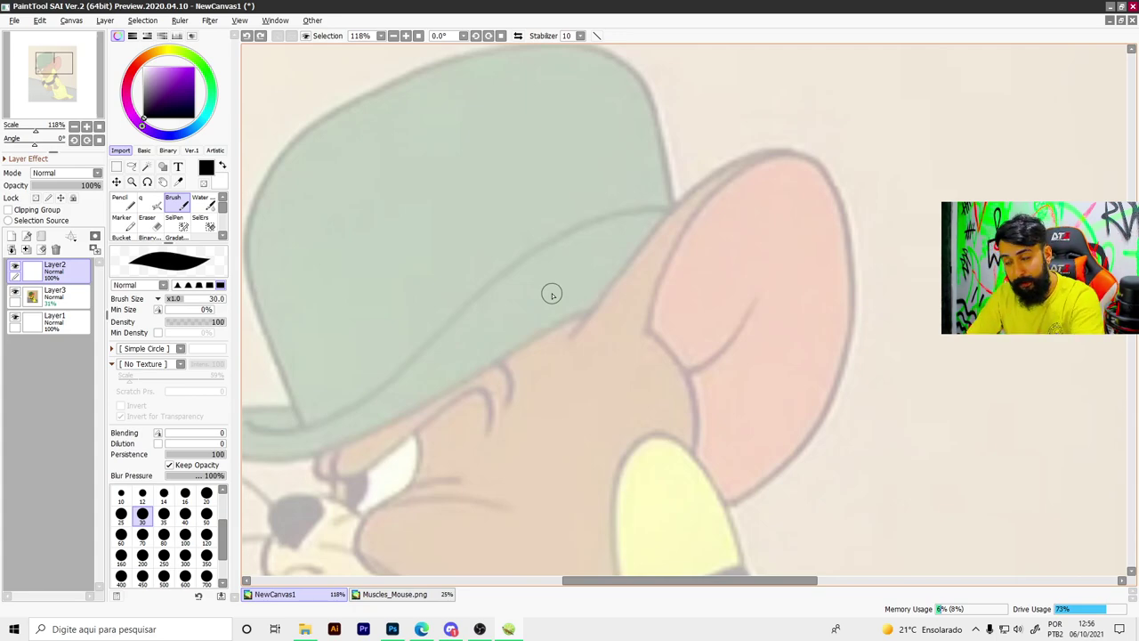
{"action": "key", "text": "bracketright"}
{"action": "key", "text": "bracketright"}
{"action": "key", "text": "bracketright"}
{"action": "key", "text": "bracketright"}
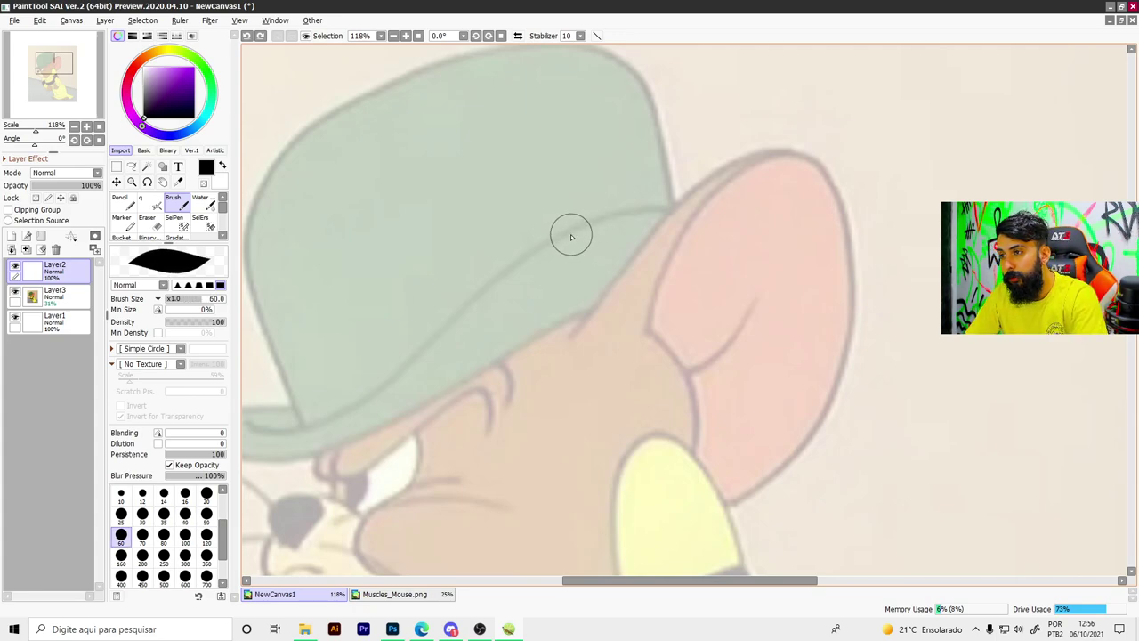
{"action": "left_click", "coordinate": [583, 147]}
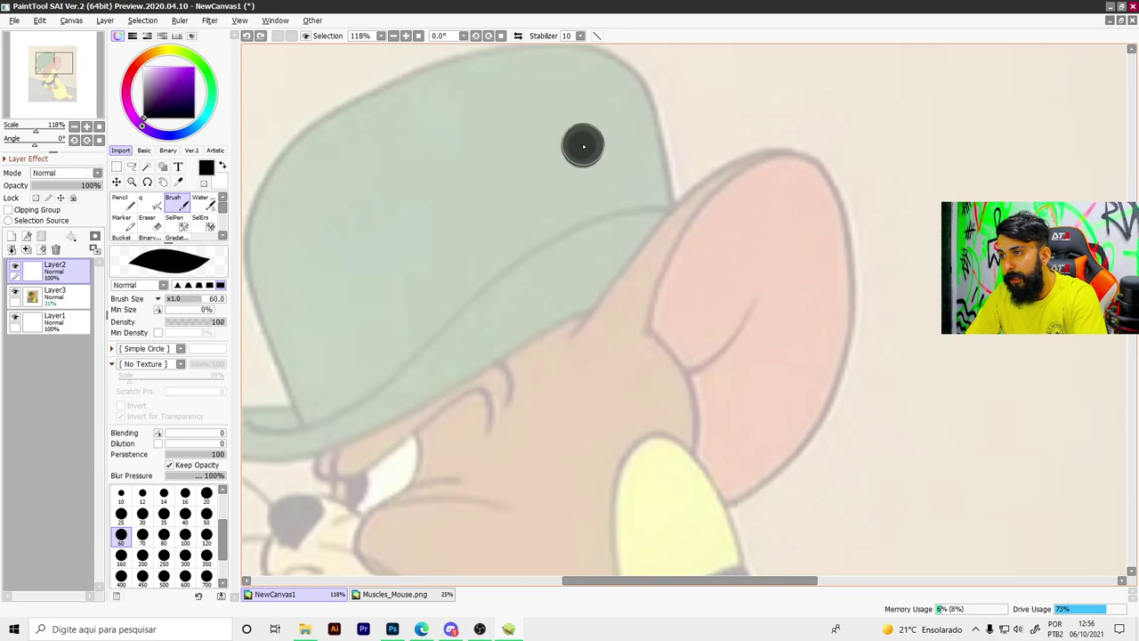
{"action": "mouse_move", "coordinate": [515, 139]}
{"action": "left_mouse_down"}
{"action": "mouse_move", "coordinate": [517, 192]}
{"action": "mouse_move", "coordinate": [625, 525]}
{"action": "left_mouse_up"}
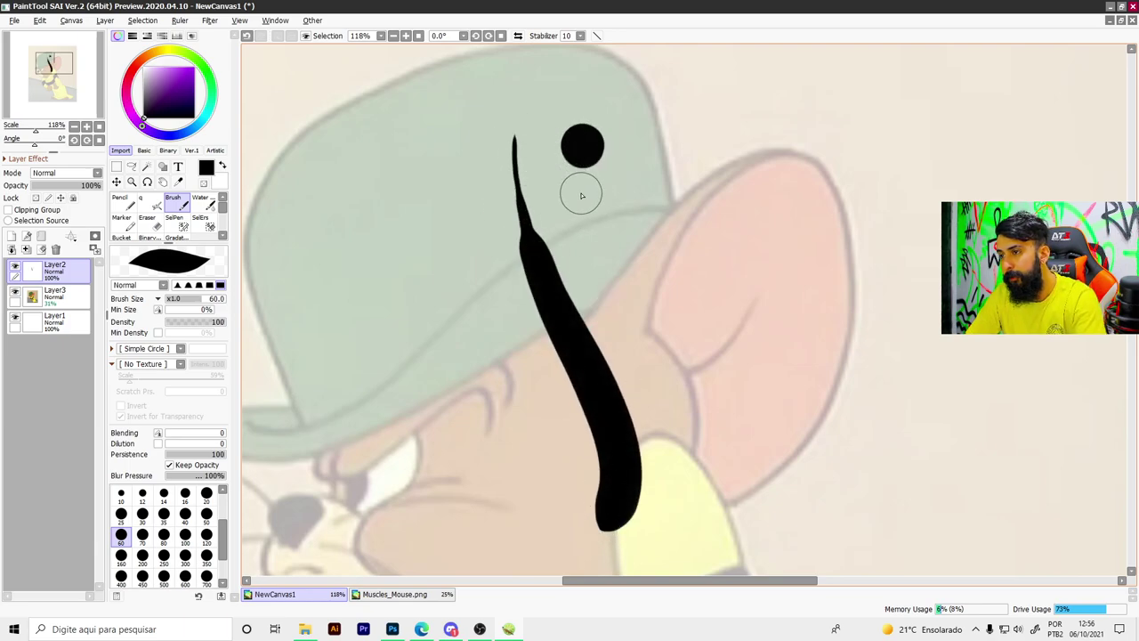
{"action": "key", "text": "ctrl+z"}
{"action": "key", "text": "ctrl+z"}
{"action": "key", "text": "bracketleft"}
{"action": "key", "text": "bracketleft"}
{"action": "key", "text": "bracketleft"}
{"action": "key", "text": "bracketleft"}
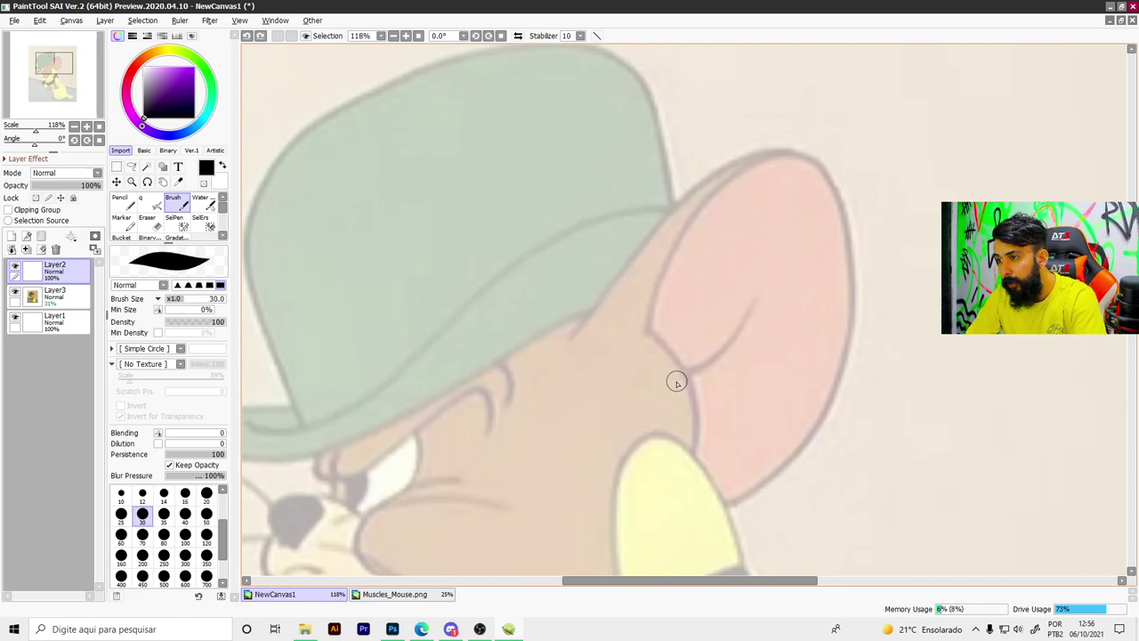
{"action": "key", "text": "bracketright"}
Step: Trace the ear's outer edge, the inner ear curves and the full outer ear outline in black
{"action": "mouse_move", "coordinate": [690, 451]}
{"action": "left_mouse_down"}
{"action": "mouse_move", "coordinate": [656, 275]}
{"action": "mouse_move", "coordinate": [692, 217]}
{"action": "mouse_move", "coordinate": [753, 168]}
{"action": "mouse_move", "coordinate": [819, 164]}
{"action": "left_mouse_up"}
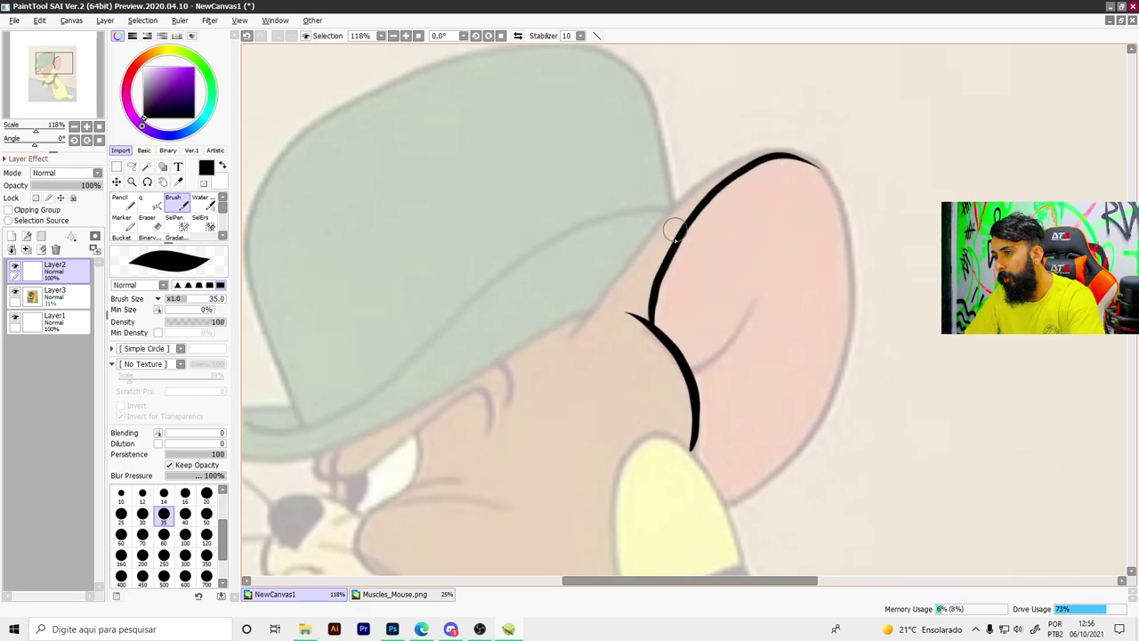
{"action": "scroll", "coordinate": [686, 303], "scroll_direction": "up", "scroll_amount": 4}
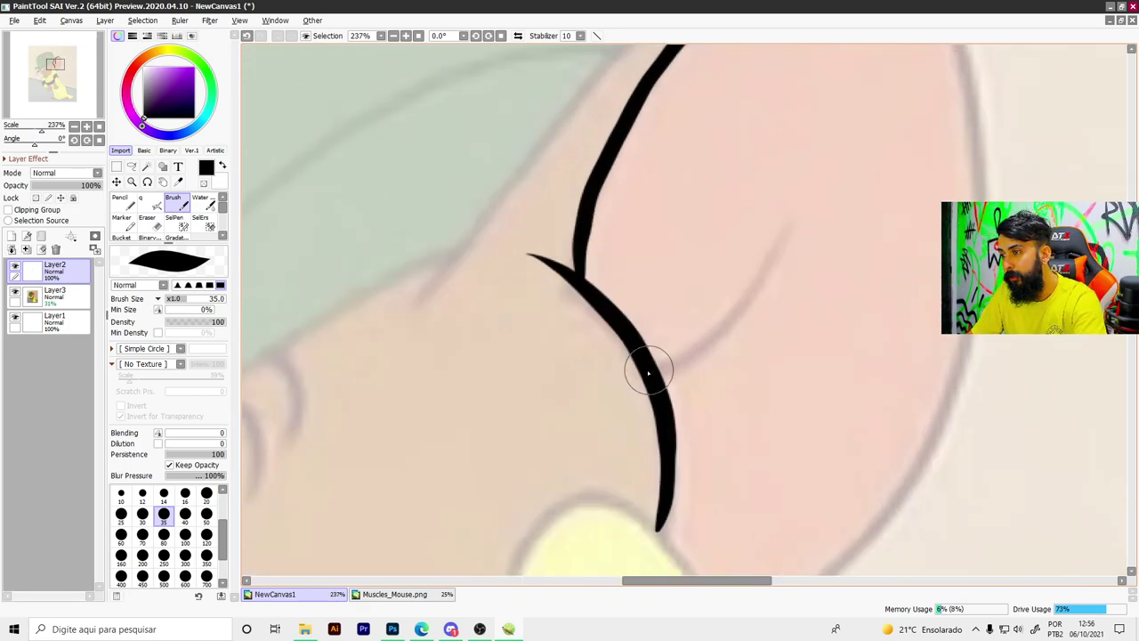
{"action": "left_click_drag", "start_coordinate": [649, 373], "coordinate": [814, 145]}
{"action": "mouse_move", "coordinate": [682, 338]}
{"action": "left_mouse_down"}
{"action": "mouse_move", "coordinate": [744, 325]}
{"action": "mouse_move", "coordinate": [808, 246]}
{"action": "mouse_move", "coordinate": [847, 119]}
{"action": "left_mouse_up"}
{"action": "scroll", "coordinate": [846, 119], "scroll_direction": "down", "scroll_amount": 4}
{"action": "scroll", "coordinate": [763, 149], "scroll_direction": "up", "scroll_amount": 2}
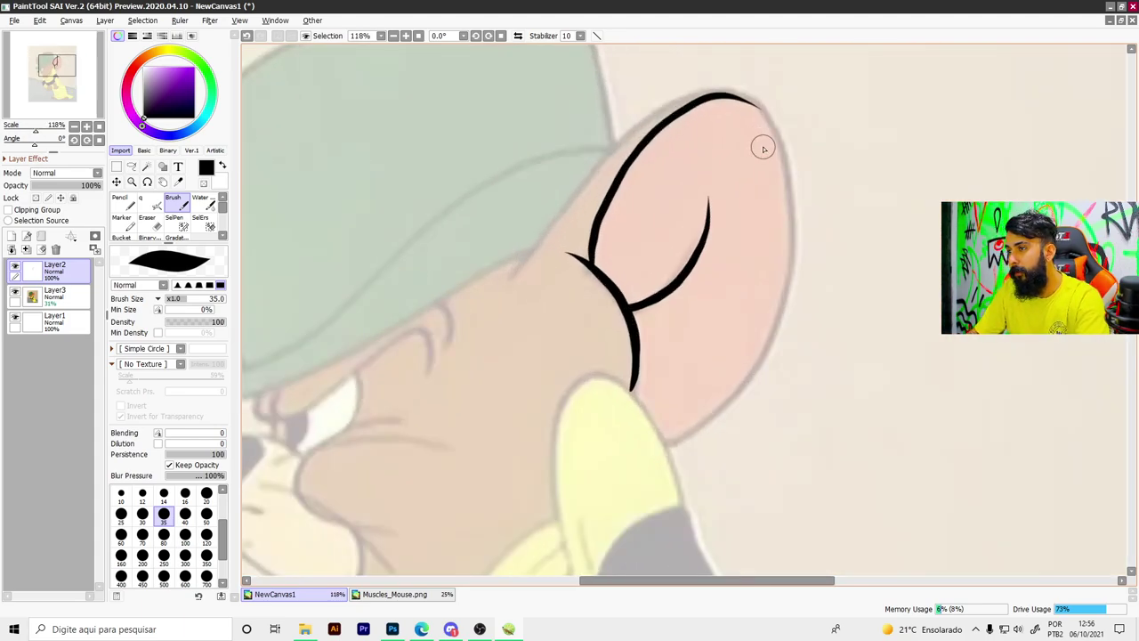
{"action": "mouse_move", "coordinate": [511, 273]}
{"action": "left_mouse_down"}
{"action": "mouse_move", "coordinate": [600, 152]}
{"action": "mouse_move", "coordinate": [650, 107]}
{"action": "mouse_move", "coordinate": [707, 84]}
{"action": "mouse_move", "coordinate": [773, 109]}
{"action": "mouse_move", "coordinate": [803, 214]}
{"action": "mouse_move", "coordinate": [791, 326]}
{"action": "mouse_move", "coordinate": [698, 433]}
{"action": "mouse_move", "coordinate": [660, 448]}
{"action": "left_mouse_up"}
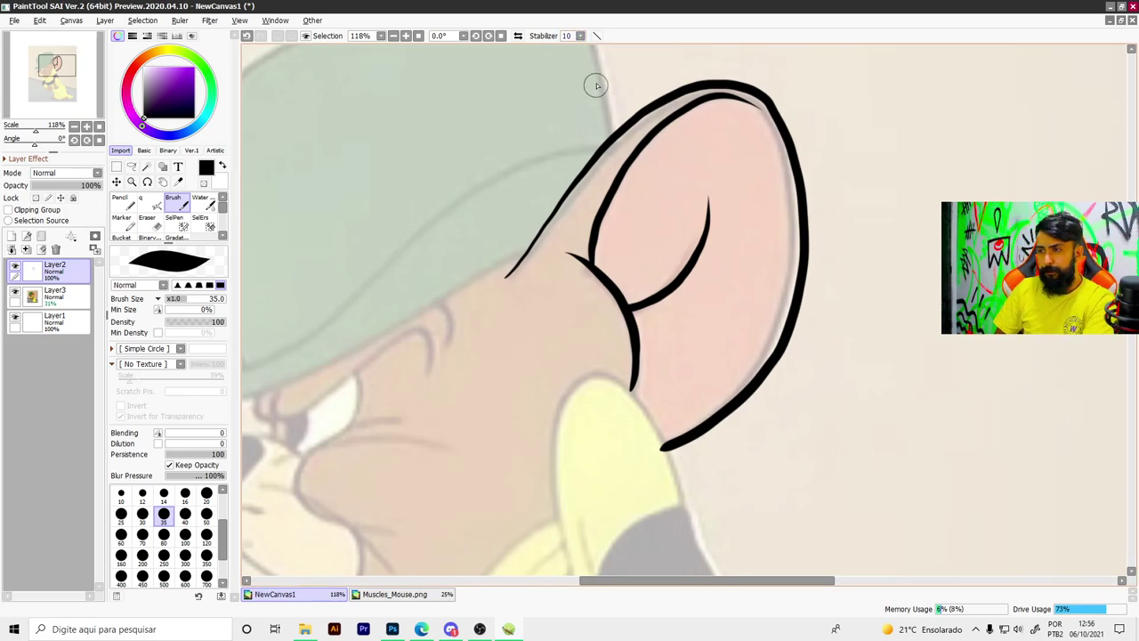
Step: Set the stabilizer to 15 and draw the two curved brow lines above the eye
{"action": "left_click", "coordinate": [580, 35]}
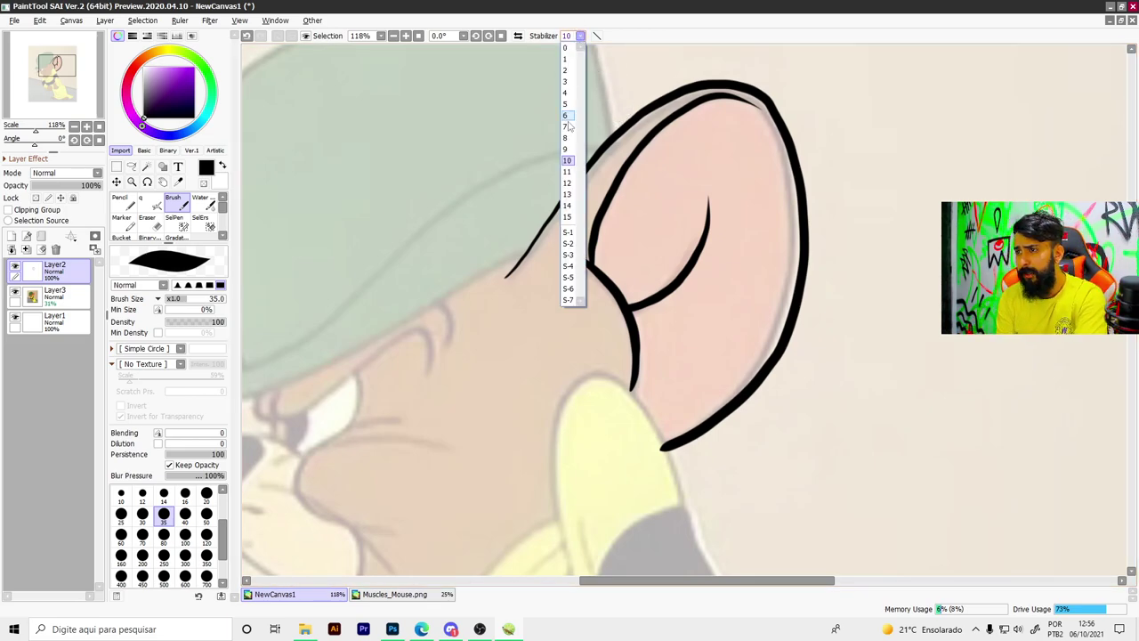
{"action": "left_click", "coordinate": [567, 216]}
{"action": "scroll", "coordinate": [698, 101], "scroll_direction": "down", "scroll_amount": 1}
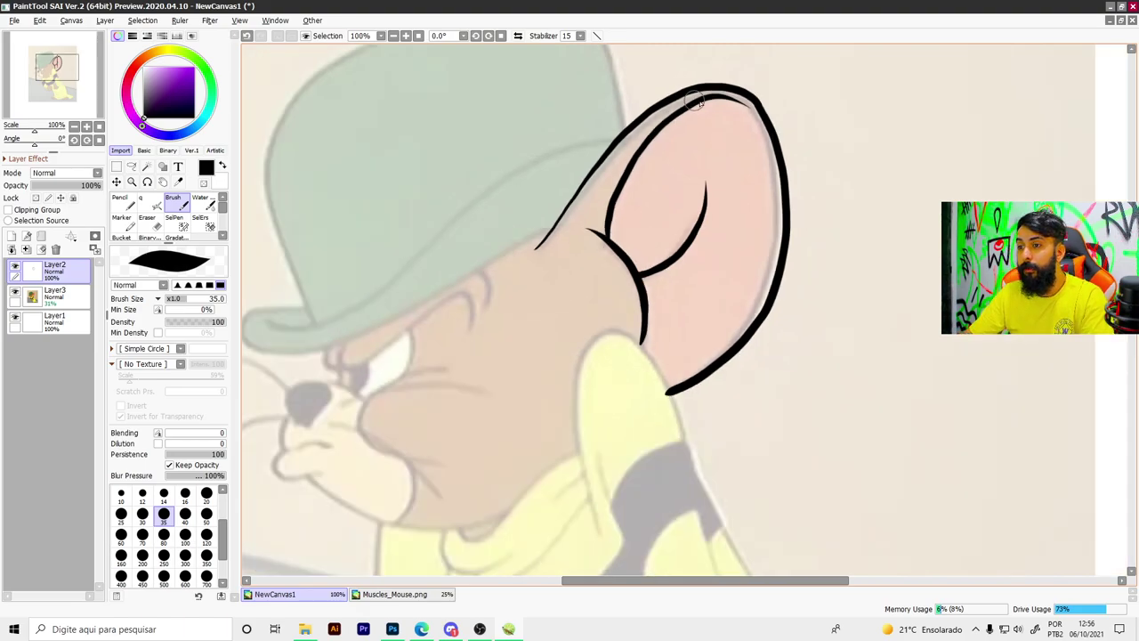
{"action": "scroll", "coordinate": [699, 101], "scroll_direction": "up", "scroll_amount": 1}
{"action": "scroll", "coordinate": [489, 287], "scroll_direction": "up", "scroll_amount": 2}
{"action": "scroll", "coordinate": [381, 241], "scroll_direction": "up", "scroll_amount": 2}
{"action": "mouse_move", "coordinate": [386, 235]}
{"action": "left_mouse_down"}
{"action": "mouse_move", "coordinate": [383, 258]}
{"action": "mouse_move", "coordinate": [468, 257]}
{"action": "mouse_move", "coordinate": [600, 147]}
{"action": "mouse_move", "coordinate": [691, 185]}
{"action": "left_mouse_up"}
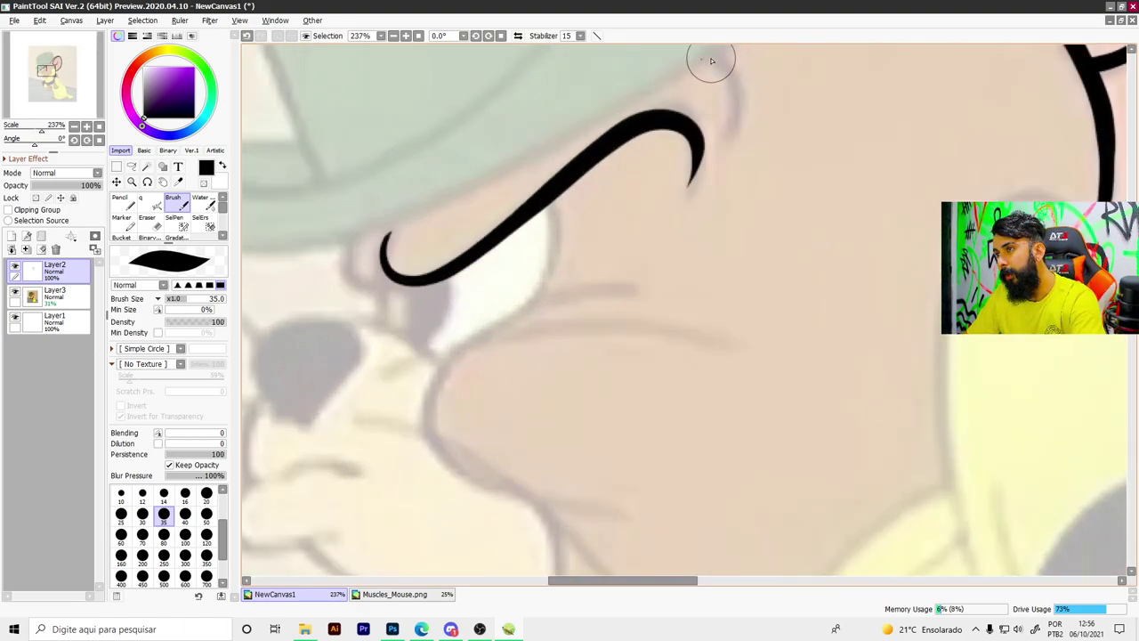
{"action": "left_click_drag", "start_coordinate": [711, 60], "coordinate": [730, 151]}
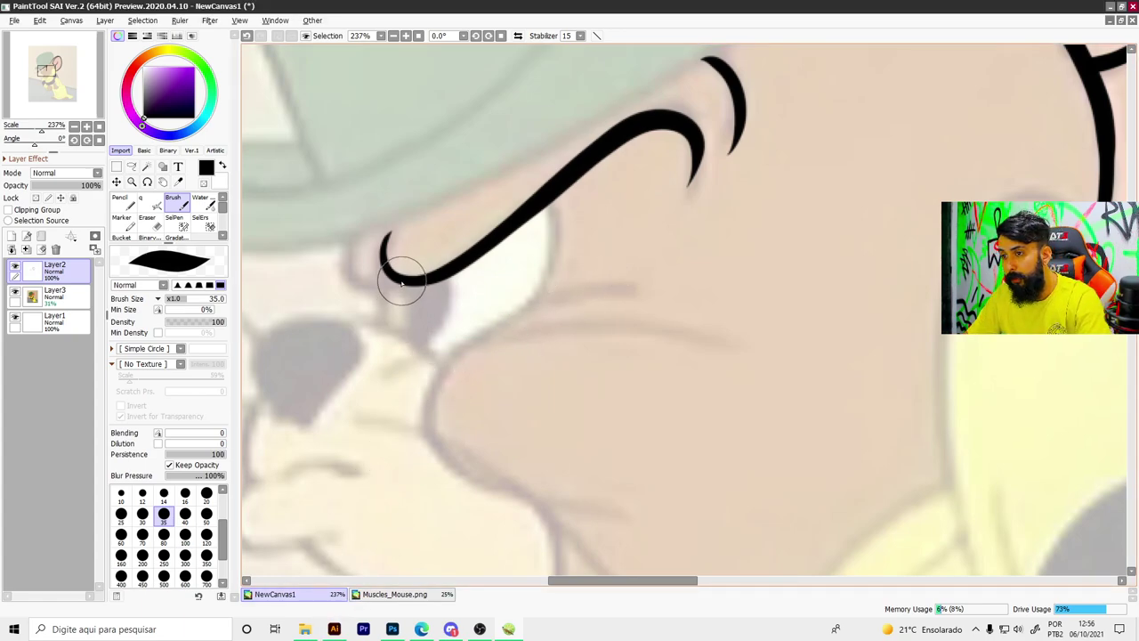
Step: Attempt eye-corner strokes, undoing both, and draw a mustache line under the nose
{"action": "left_click_drag", "start_coordinate": [401, 283], "coordinate": [436, 361]}
{"action": "key", "text": "ctrl+z"}
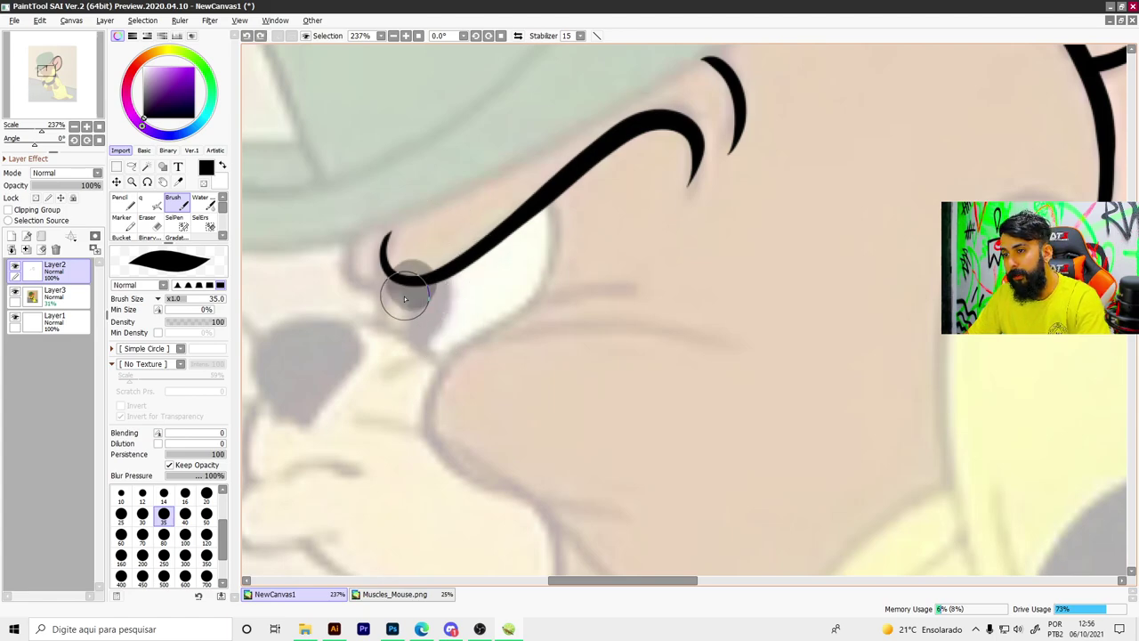
{"action": "left_click_drag", "start_coordinate": [405, 299], "coordinate": [434, 338]}
{"action": "key", "text": "ctrl+z"}
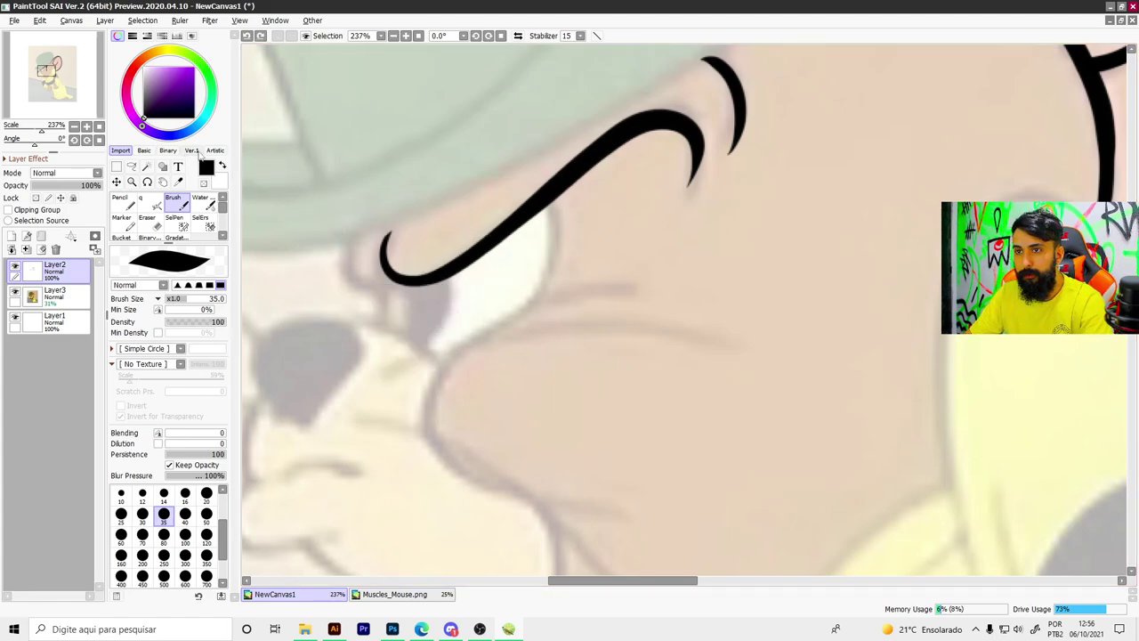
{"action": "left_click_drag", "start_coordinate": [522, 300], "coordinate": [878, 381]}
{"action": "scroll", "coordinate": [707, 386], "scroll_direction": "down", "scroll_amount": 2}
Step: Undo the mustache and wavy test strokes, try stabilizer 6, then return it to 15
{"action": "scroll", "coordinate": [613, 295], "scroll_direction": "down", "scroll_amount": 1}
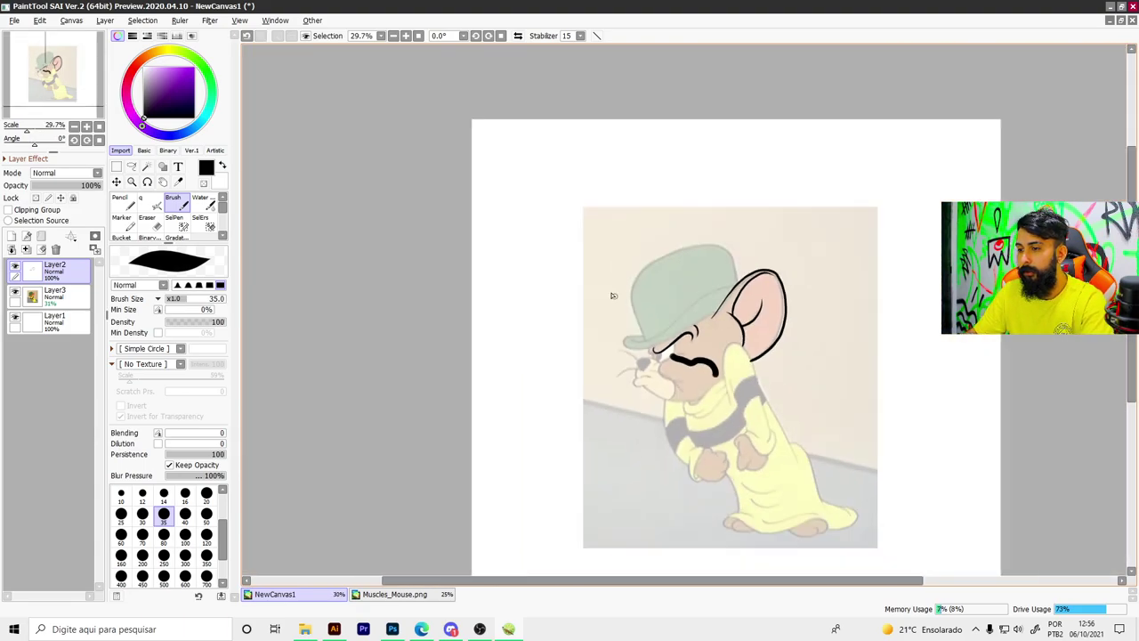
{"action": "key", "text": "ctrl+z"}
{"action": "scroll", "coordinate": [672, 363], "scroll_direction": "up", "scroll_amount": 1}
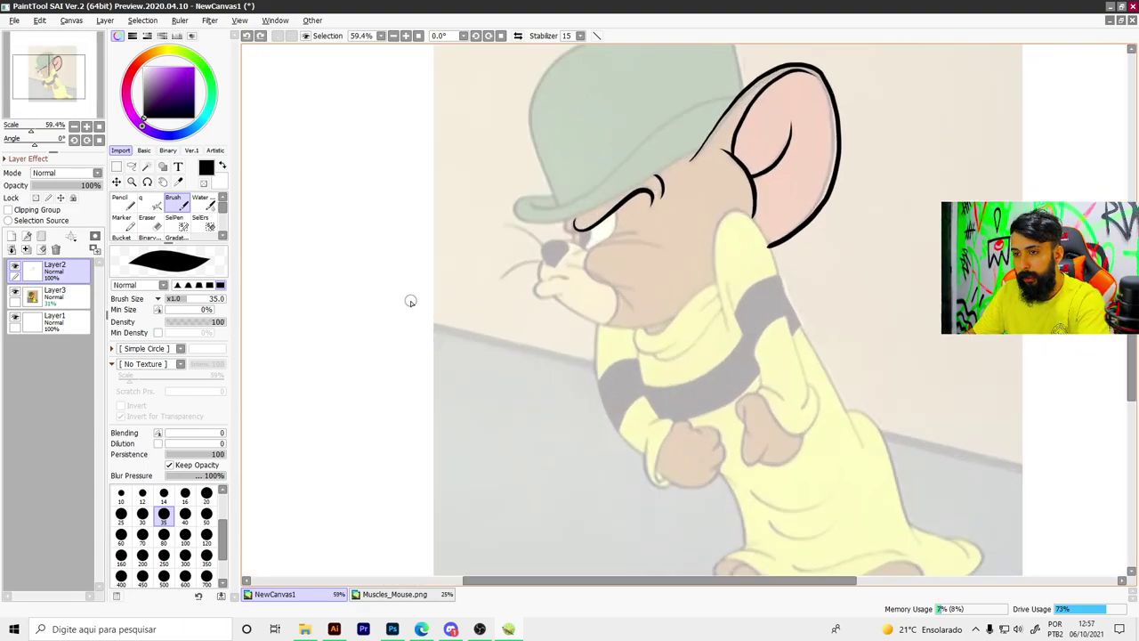
{"action": "left_click_drag", "start_coordinate": [611, 367], "coordinate": [788, 333]}
{"action": "scroll", "coordinate": [815, 286], "scroll_direction": "up", "scroll_amount": 1}
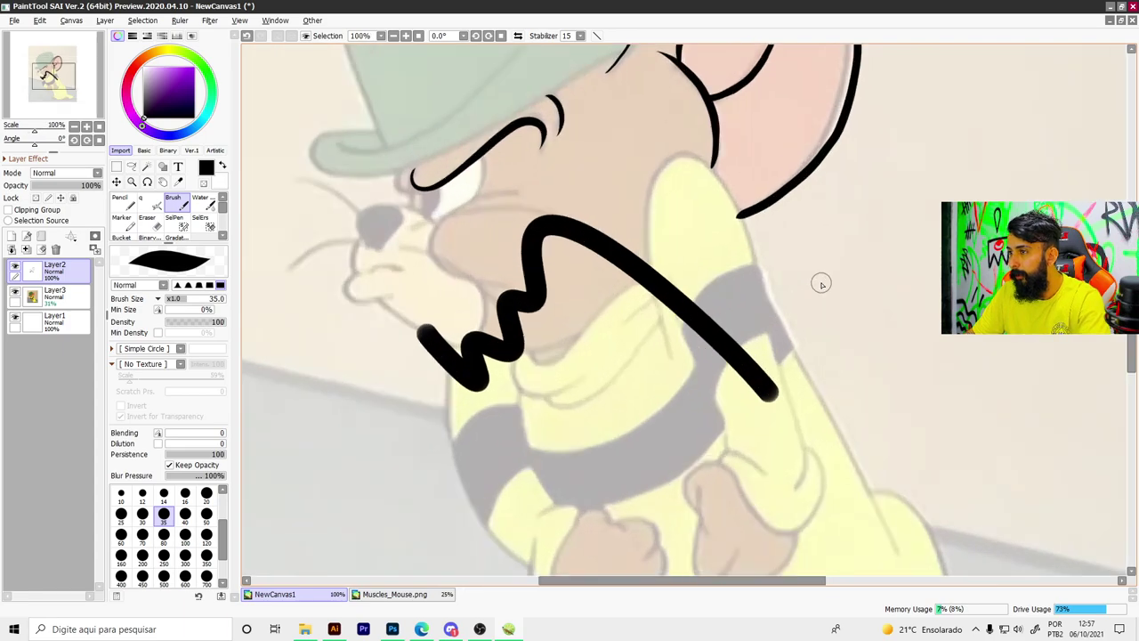
{"action": "key", "text": "ctrl+z"}
{"action": "left_click", "coordinate": [581, 35]}
{"action": "left_click", "coordinate": [570, 116]}
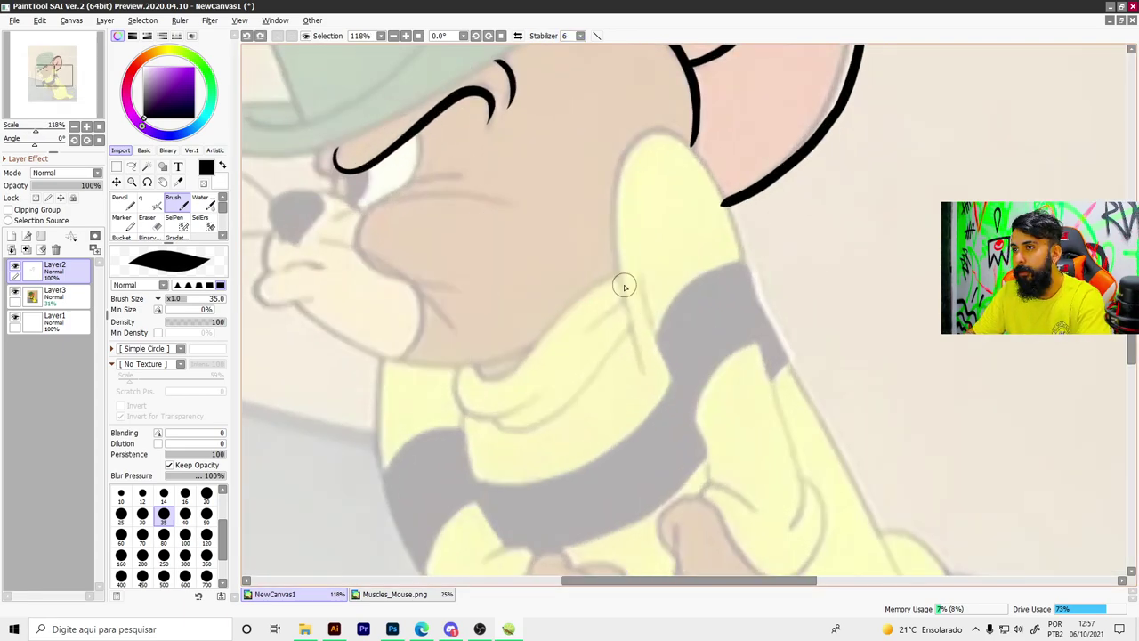
{"action": "mouse_move", "coordinate": [612, 281]}
{"action": "left_mouse_down"}
{"action": "mouse_move", "coordinate": [691, 273]}
{"action": "mouse_move", "coordinate": [841, 350]}
{"action": "left_mouse_up"}
{"action": "key", "text": "ctrl+z"}
{"action": "left_click", "coordinate": [579, 36]}
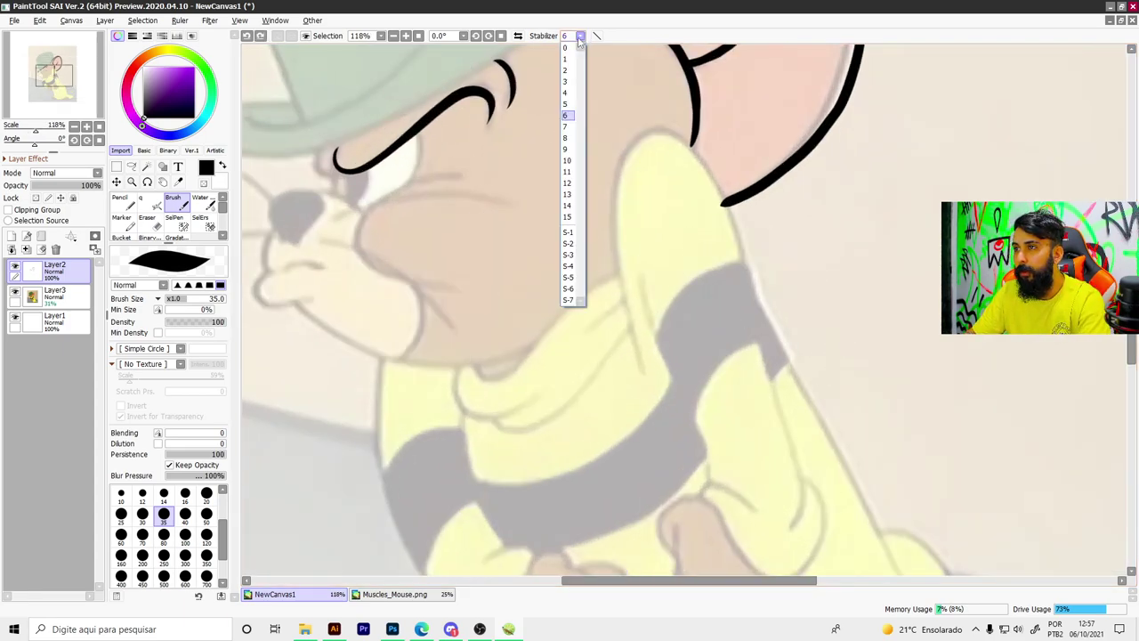
{"action": "left_click", "coordinate": [568, 217]}
Step: Ink the eye corner, the curved cheek line, two whiskers and a thickened eye-to-brow line
{"action": "scroll", "coordinate": [410, 210], "scroll_direction": "up", "scroll_amount": 4}
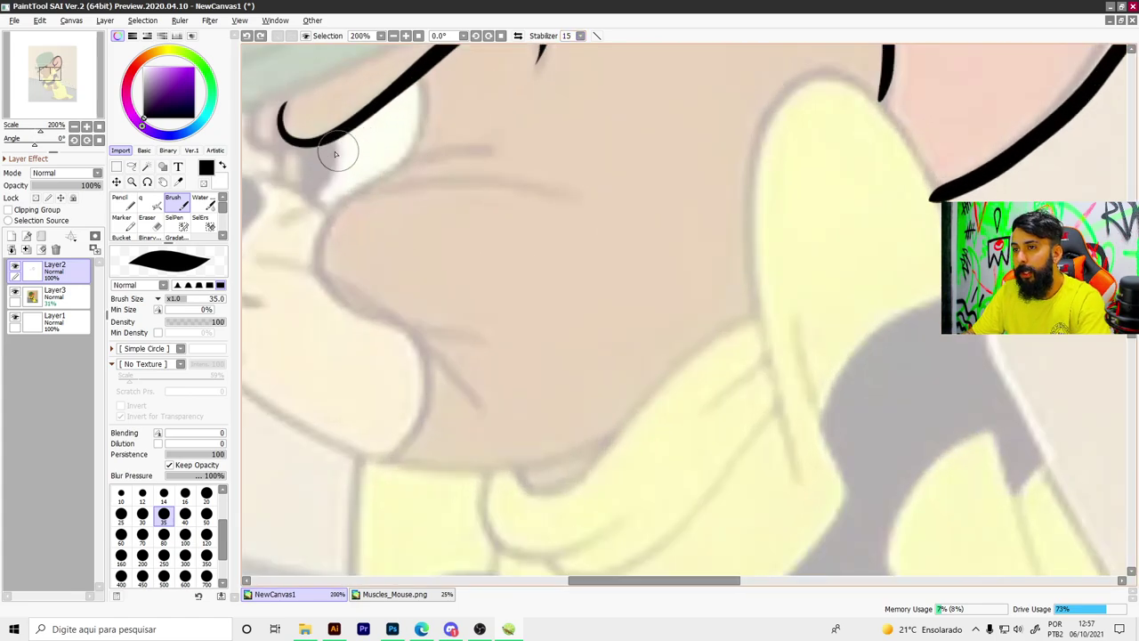
{"action": "mouse_move", "coordinate": [330, 153]}
{"action": "left_mouse_down"}
{"action": "mouse_move", "coordinate": [305, 152]}
{"action": "mouse_move", "coordinate": [298, 184]}
{"action": "mouse_move", "coordinate": [310, 210]}
{"action": "left_mouse_up"}
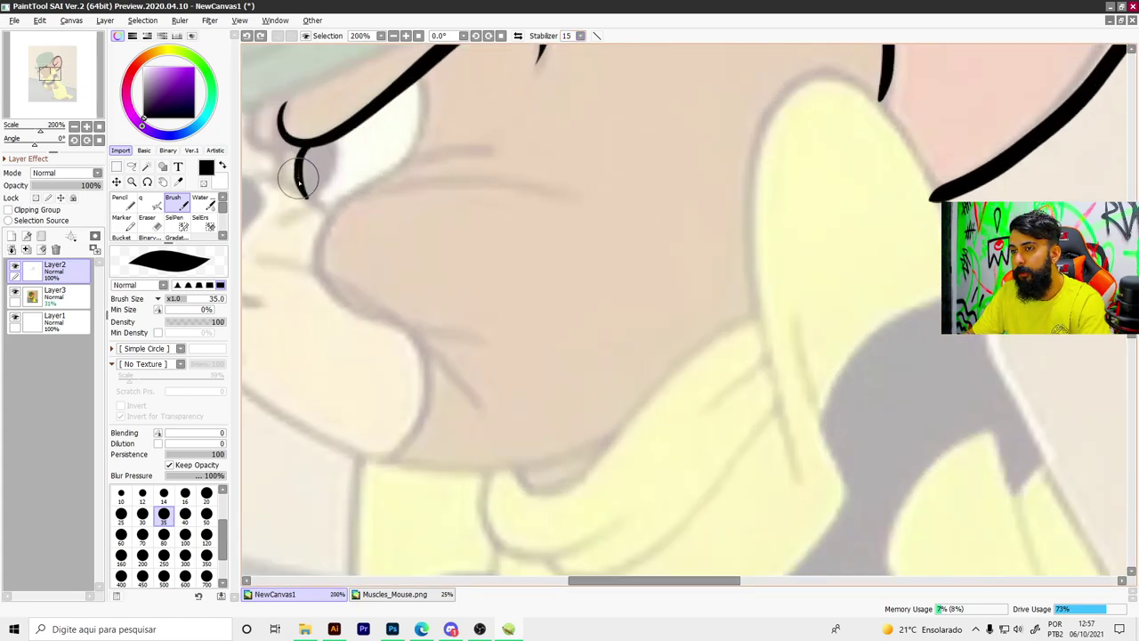
{"action": "scroll", "coordinate": [489, 242], "scroll_direction": "down", "scroll_amount": 4}
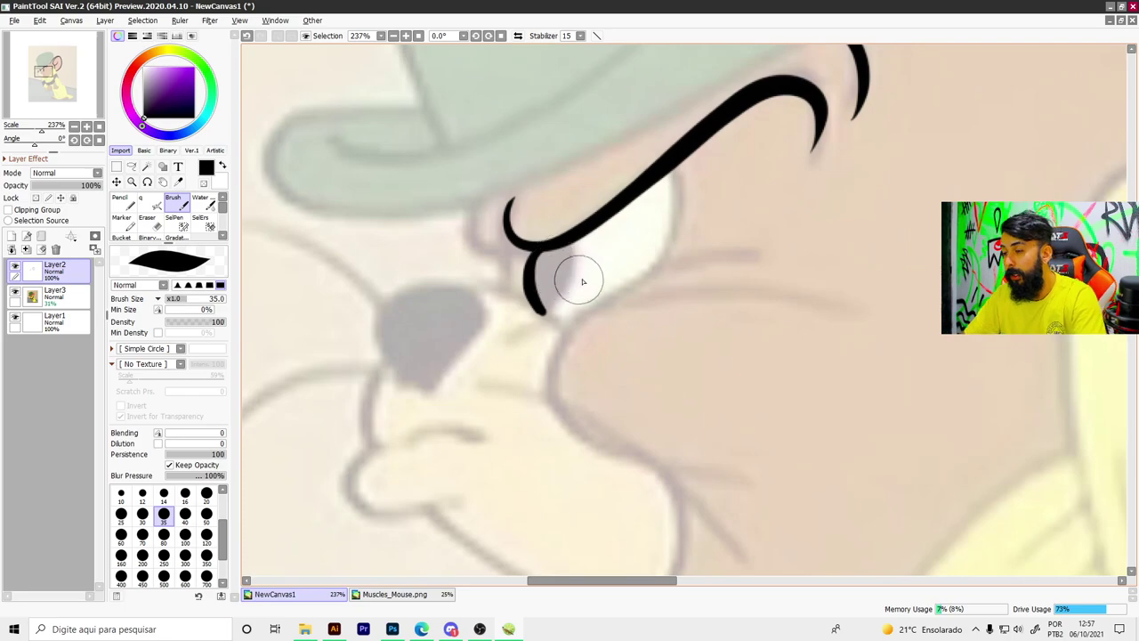
{"action": "mouse_move", "coordinate": [750, 259]}
{"action": "left_mouse_down"}
{"action": "mouse_move", "coordinate": [689, 258]}
{"action": "mouse_move", "coordinate": [564, 344]}
{"action": "mouse_move", "coordinate": [644, 465]}
{"action": "mouse_move", "coordinate": [779, 483]}
{"action": "left_mouse_up"}
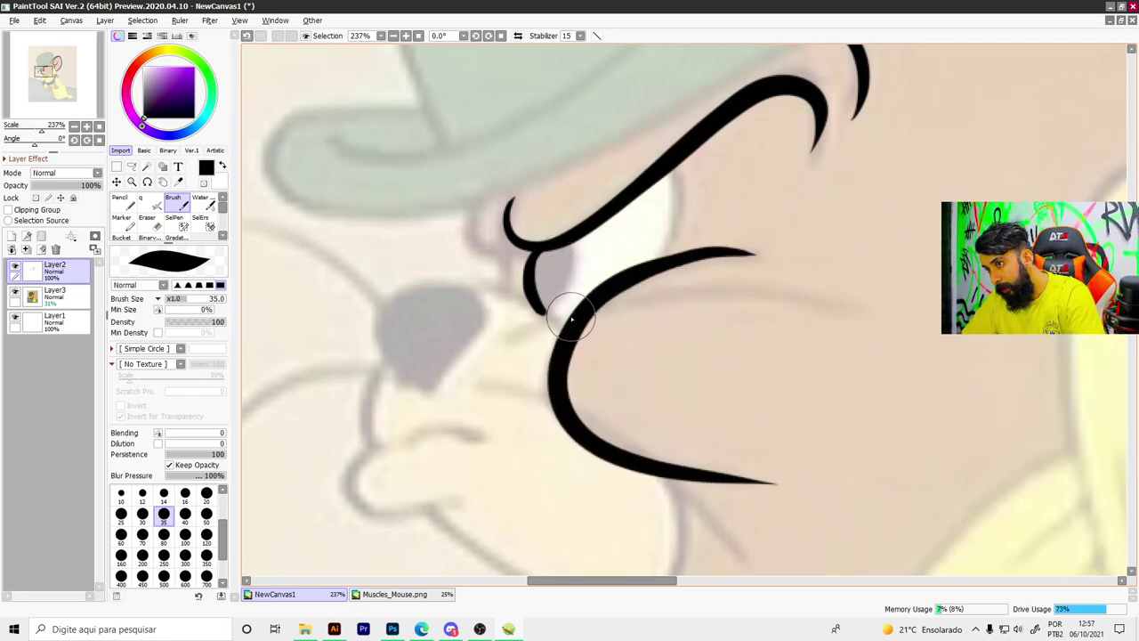
{"action": "mouse_move", "coordinate": [509, 337]}
{"action": "left_mouse_down"}
{"action": "mouse_move", "coordinate": [796, 297]}
{"action": "mouse_move", "coordinate": [910, 322]}
{"action": "left_mouse_up"}
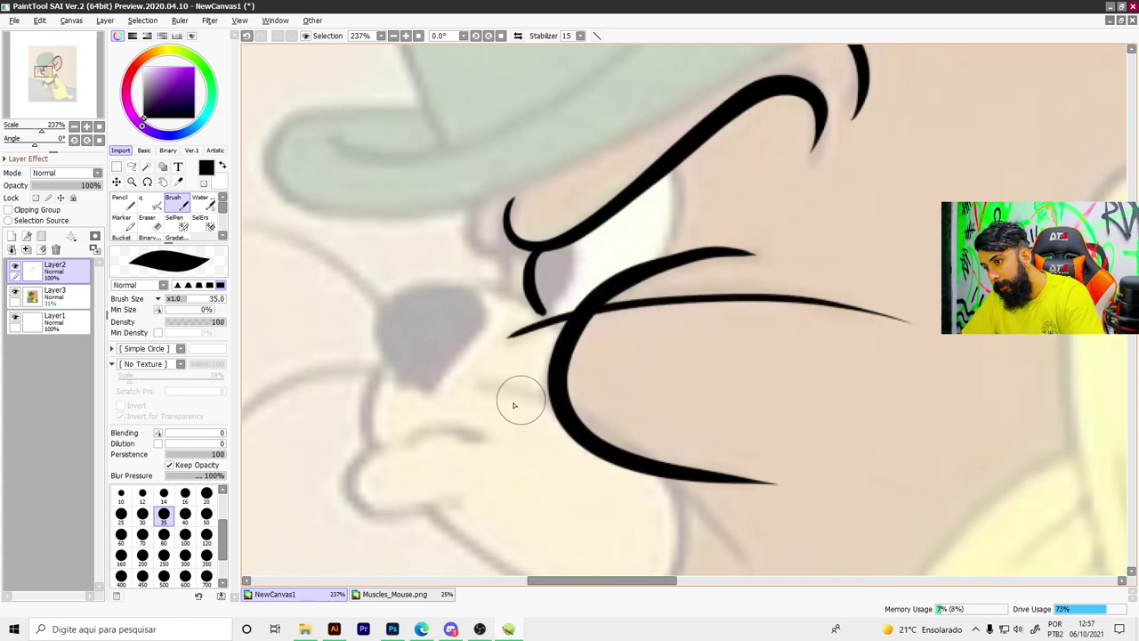
{"action": "left_click_drag", "start_coordinate": [525, 403], "coordinate": [736, 532]}
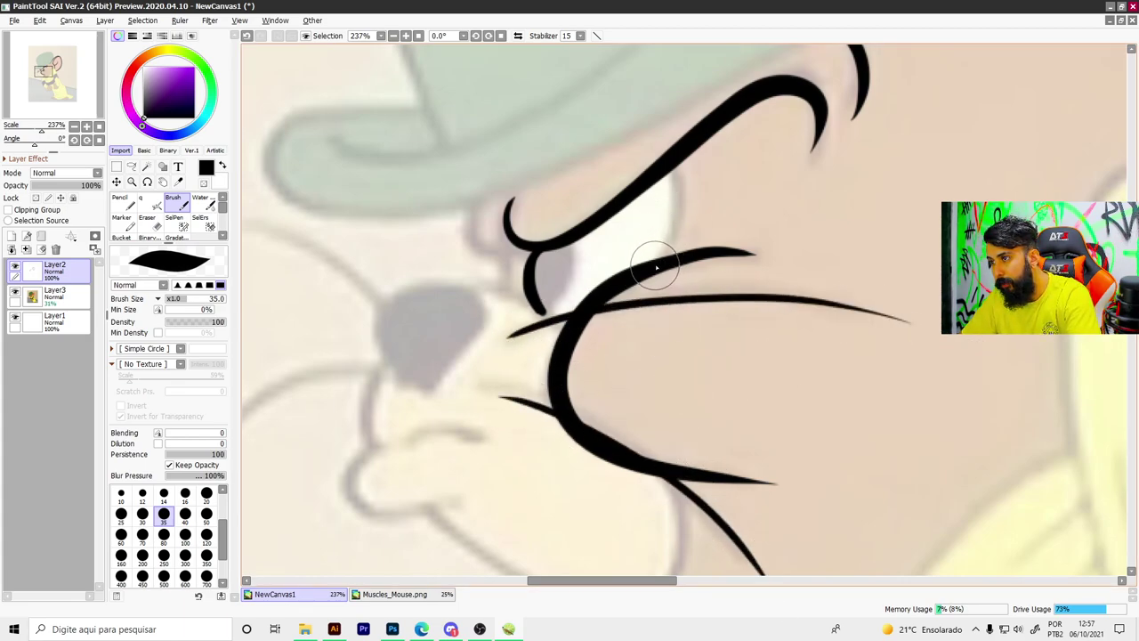
{"action": "left_click_drag", "start_coordinate": [662, 260], "coordinate": [672, 155]}
{"action": "left_click_drag", "start_coordinate": [655, 268], "coordinate": [674, 172]}
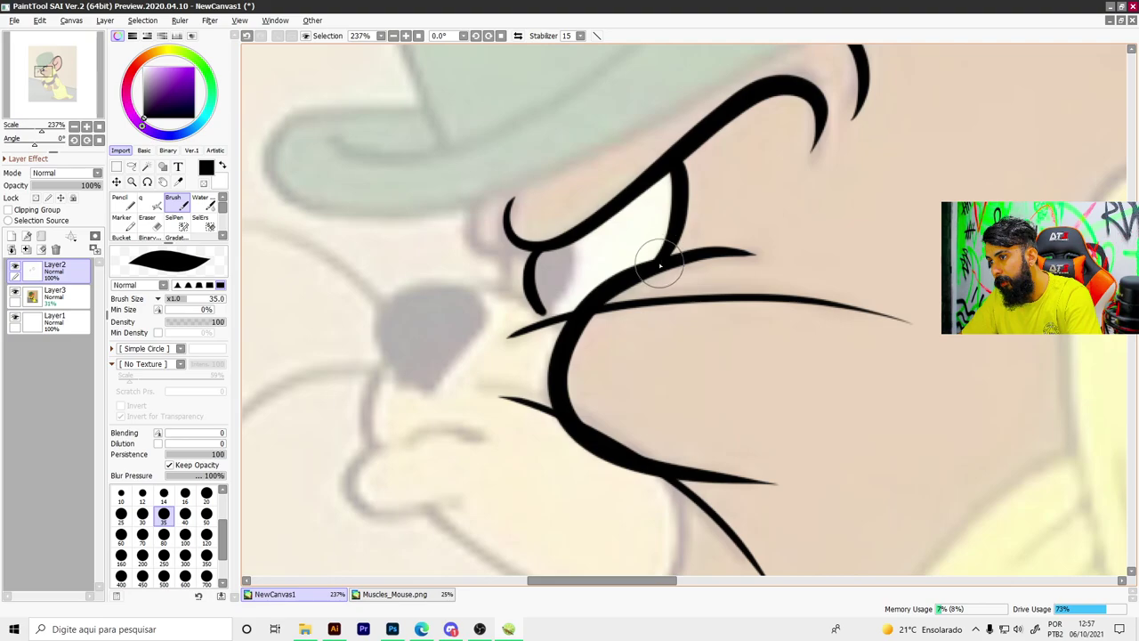
{"action": "left_click_drag", "start_coordinate": [653, 272], "coordinate": [677, 154]}
Step: Try long trial coat strokes and a curved neck line from the ear base, then undo the trial stroke
{"action": "scroll", "coordinate": [611, 278], "scroll_direction": "down", "scroll_amount": 5}
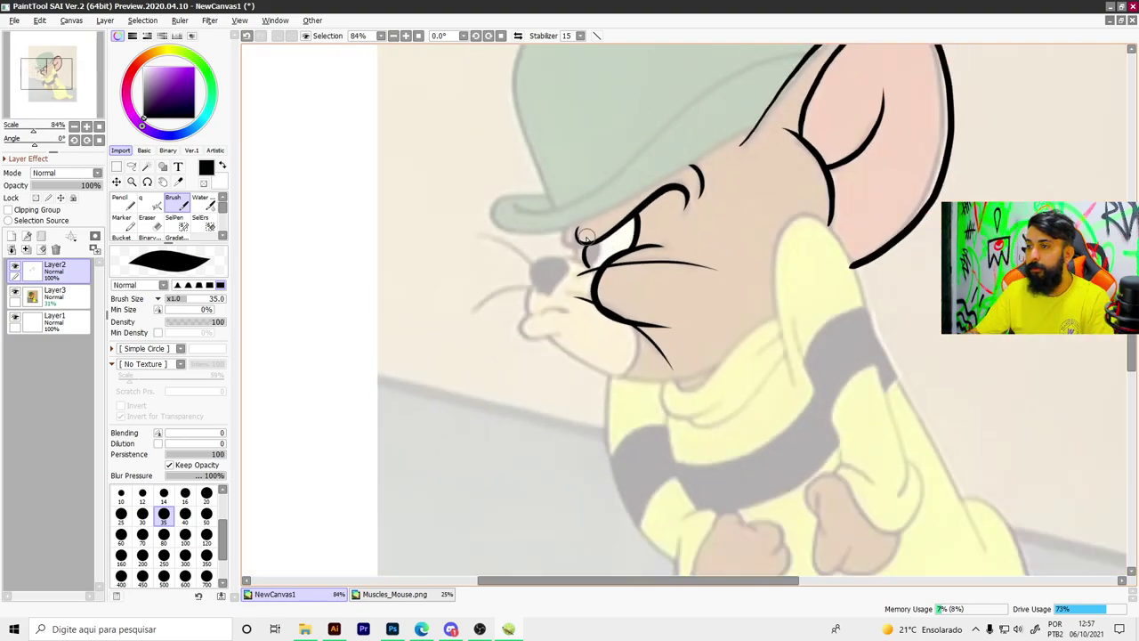
{"action": "scroll", "coordinate": [705, 255], "scroll_direction": "up", "scroll_amount": 1}
{"action": "scroll", "coordinate": [694, 230], "scroll_direction": "up", "scroll_amount": 3}
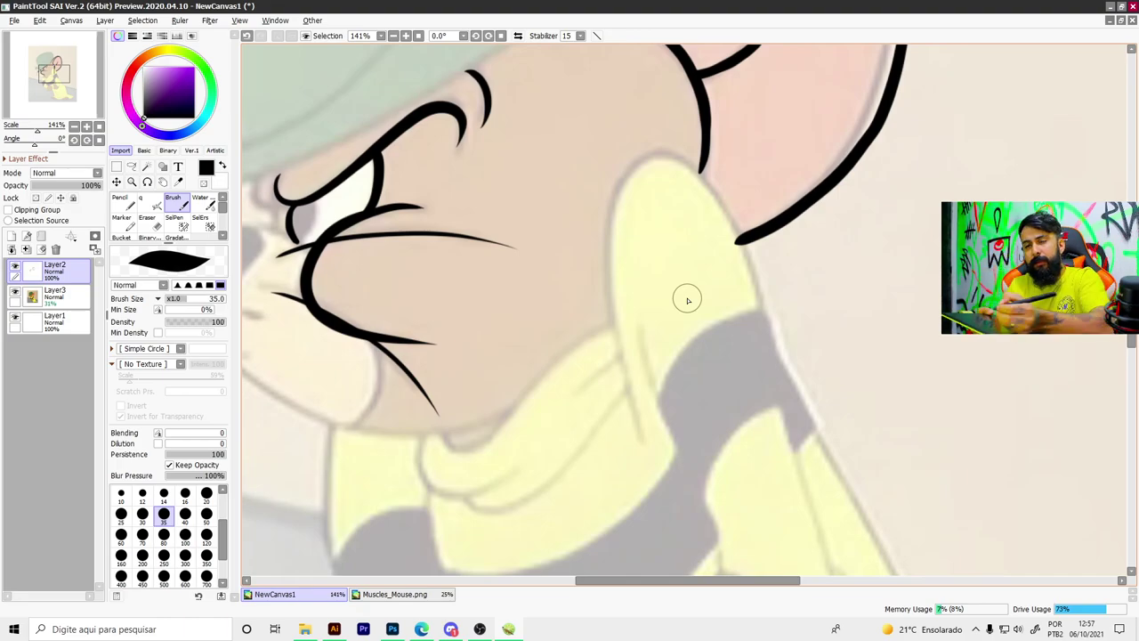
{"action": "scroll", "coordinate": [676, 258], "scroll_direction": "down", "scroll_amount": 1}
{"action": "scroll", "coordinate": [419, 522], "scroll_direction": "down", "scroll_amount": 1}
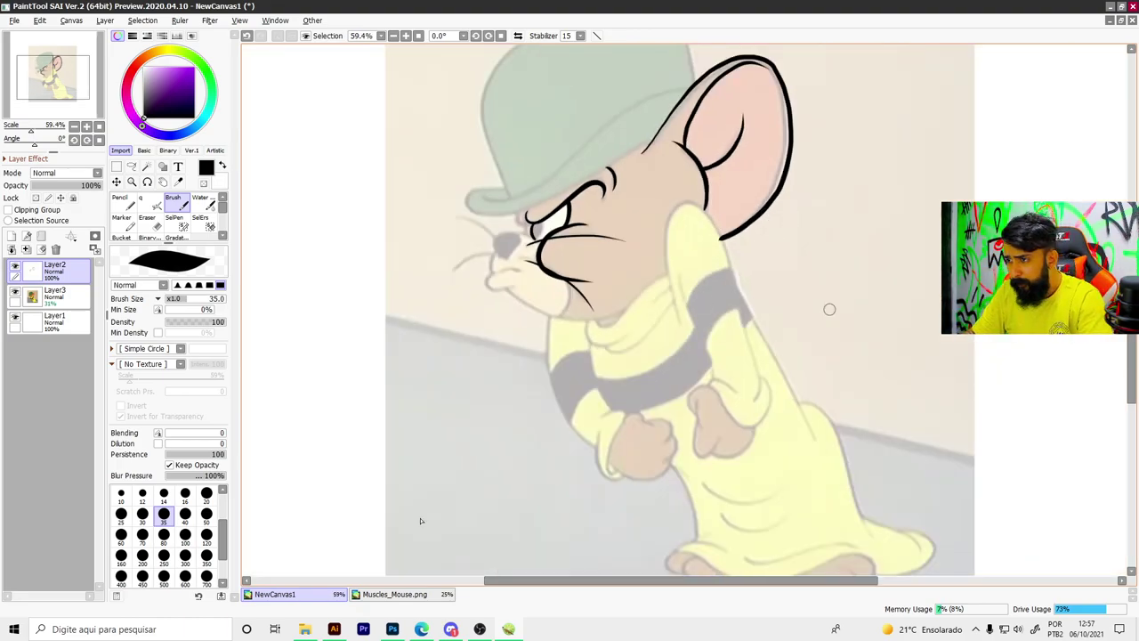
{"action": "scroll", "coordinate": [474, 452], "scroll_direction": "up", "scroll_amount": 1}
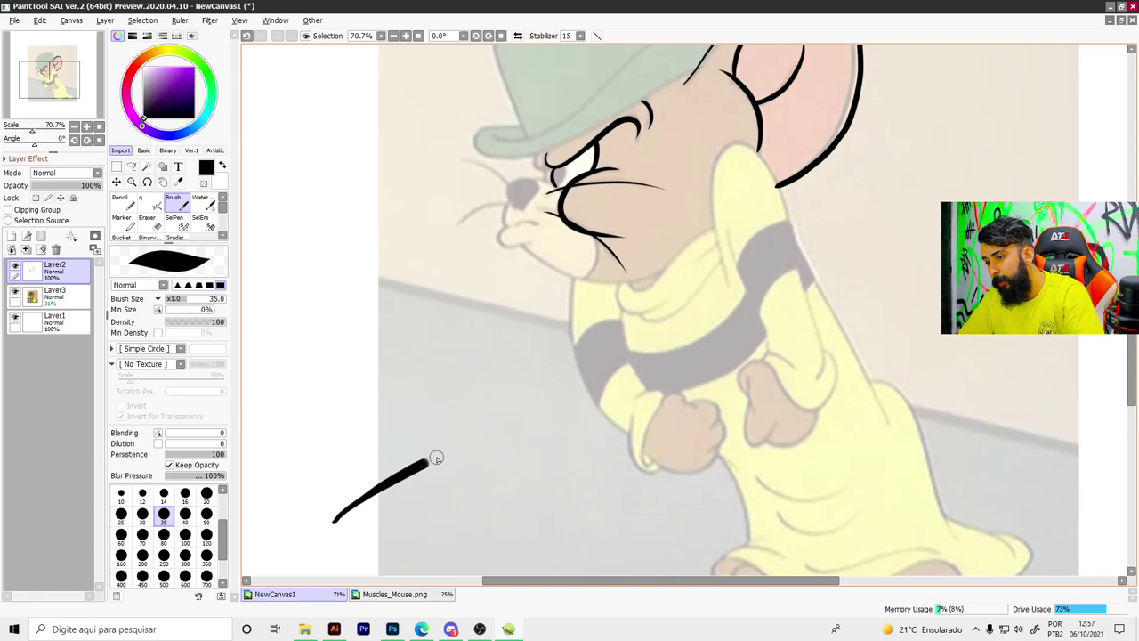
{"action": "left_click_drag", "start_coordinate": [436, 459], "coordinate": [1006, 312]}
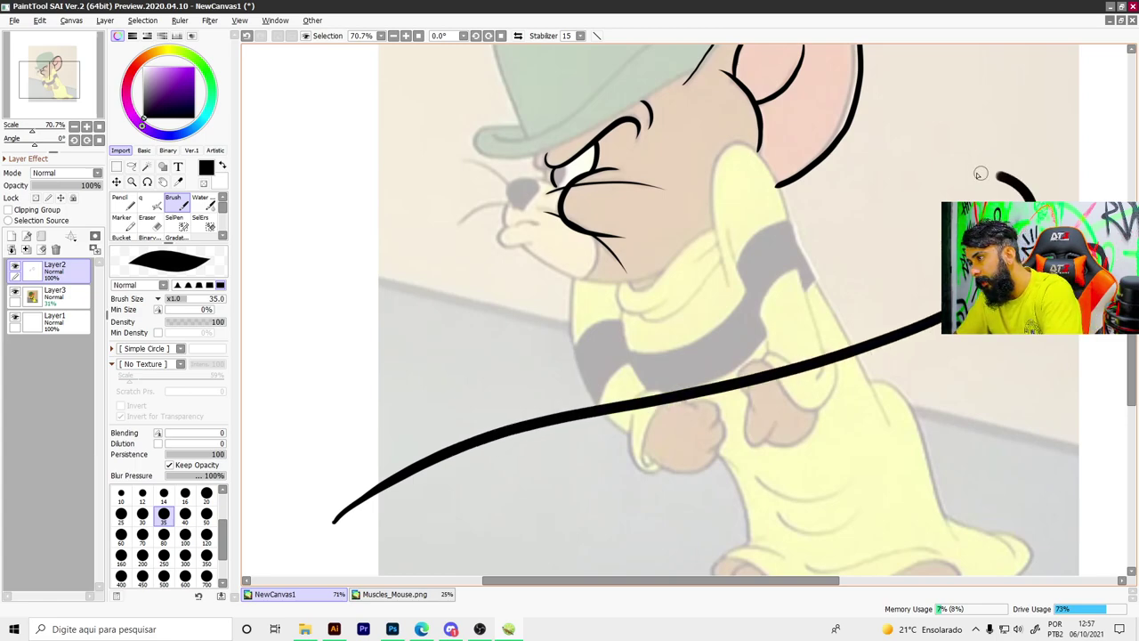
{"action": "left_click_drag", "start_coordinate": [980, 173], "coordinate": [776, 270]}
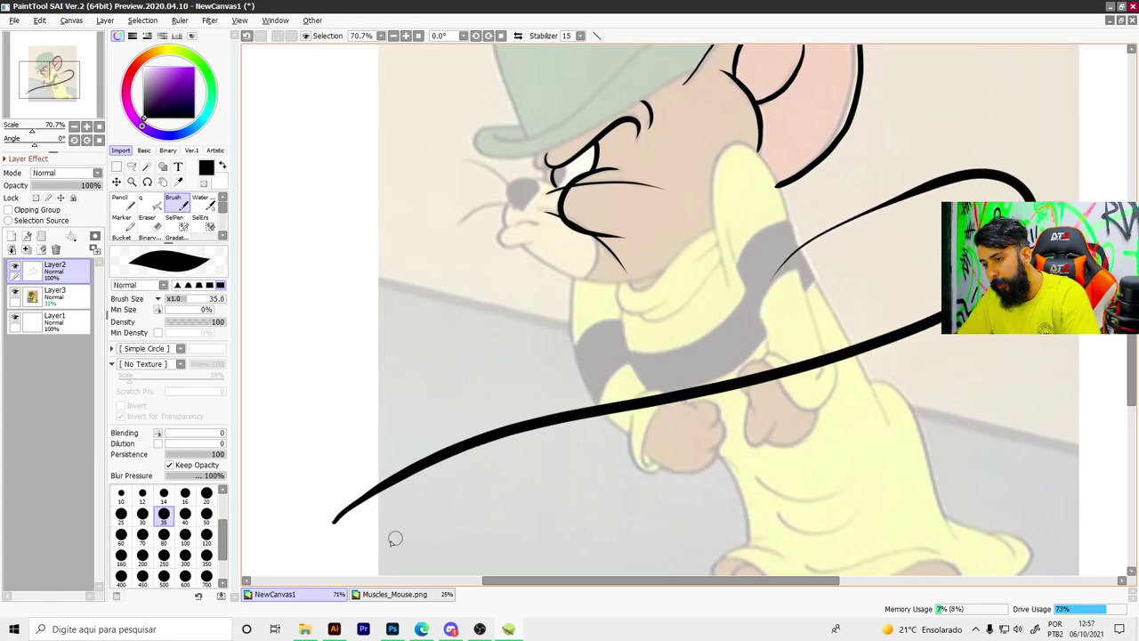
{"action": "mouse_move", "coordinate": [395, 538]}
{"action": "left_mouse_down"}
{"action": "mouse_move", "coordinate": [483, 484]}
{"action": "mouse_move", "coordinate": [877, 405]}
{"action": "mouse_move", "coordinate": [918, 386]}
{"action": "left_mouse_up"}
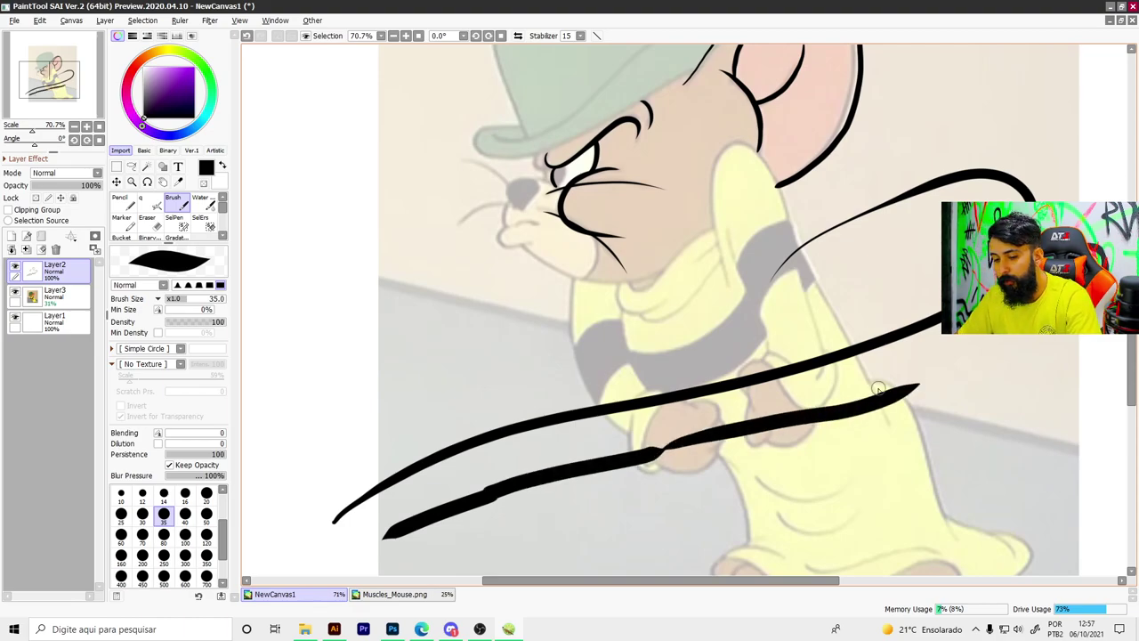
{"action": "key", "text": "ctrl+z"}
{"action": "key", "text": "ctrl+z"}
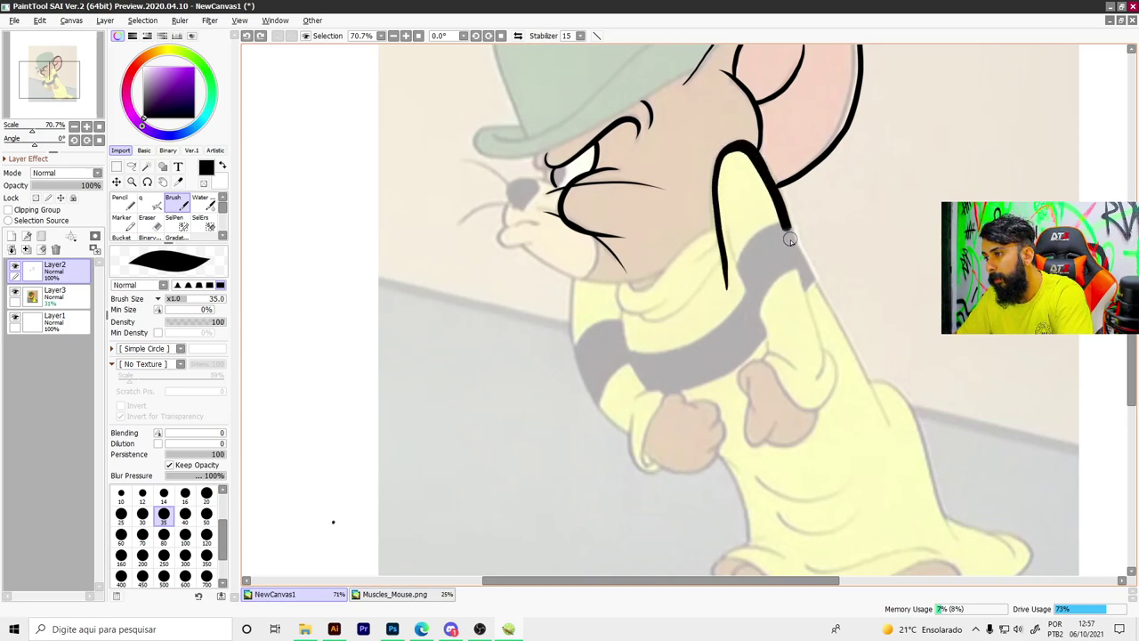
Step: Redraw the sleeve's outer outline, then ink the cuff curve around the hand and the sleeve's left edge
{"action": "scroll", "coordinate": [795, 215], "scroll_direction": "up", "scroll_amount": 2}
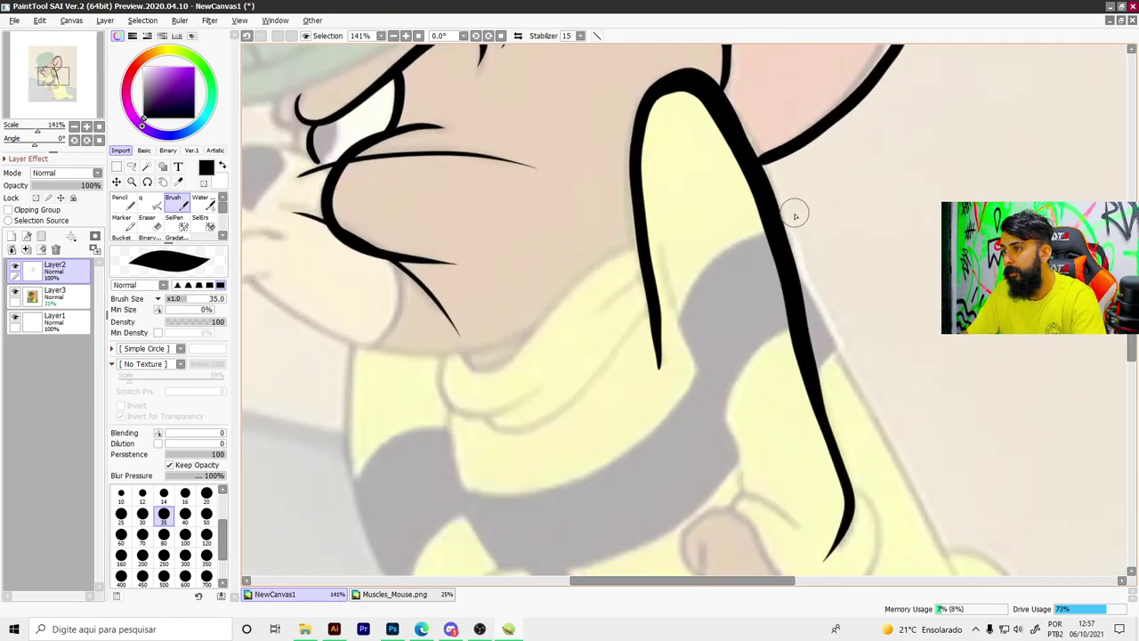
{"action": "key", "text": "ctrl+z"}
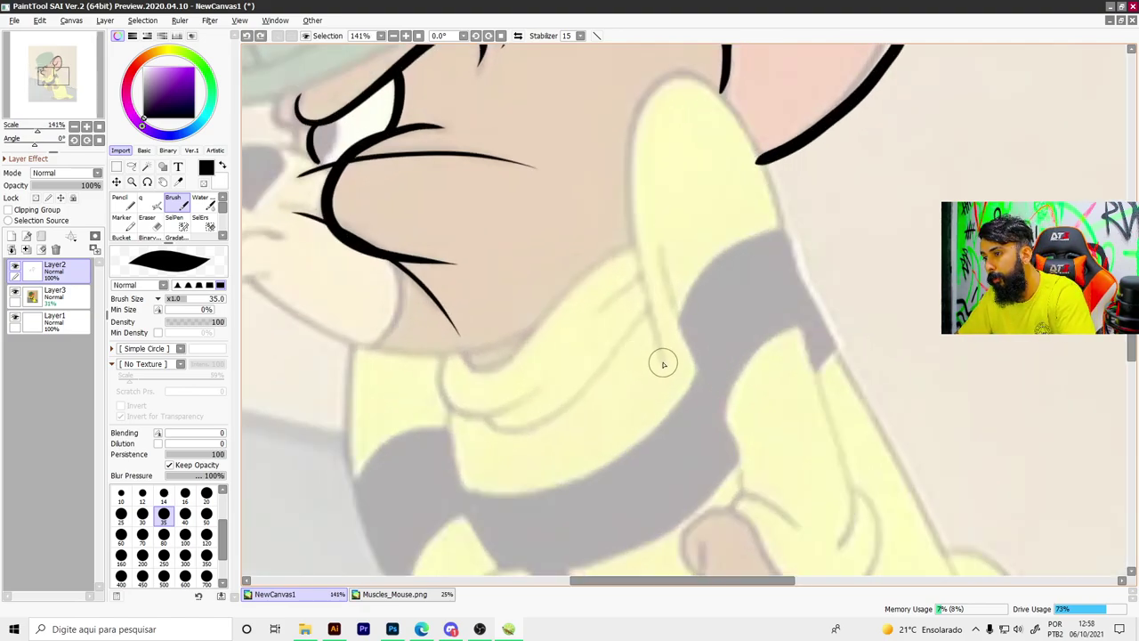
{"action": "mouse_move", "coordinate": [663, 363]}
{"action": "left_mouse_down"}
{"action": "mouse_move", "coordinate": [794, 305]}
{"action": "mouse_move", "coordinate": [819, 559]}
{"action": "left_mouse_up"}
{"action": "scroll", "coordinate": [747, 490], "scroll_direction": "down", "scroll_amount": 2}
{"action": "scroll", "coordinate": [779, 405], "scroll_direction": "up", "scroll_amount": 2}
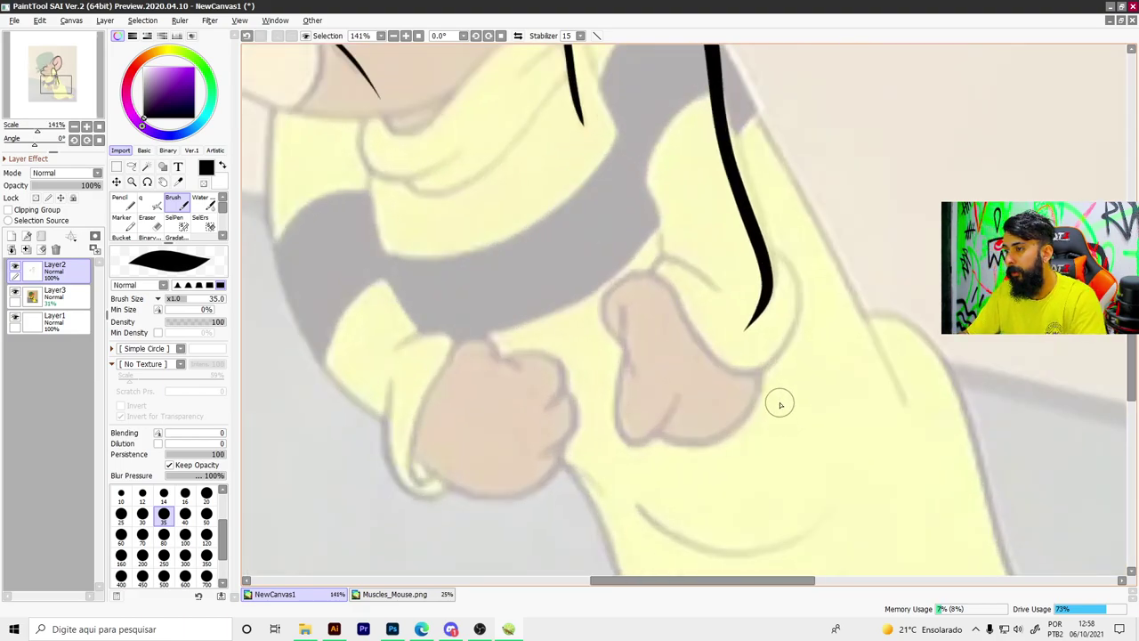
{"action": "scroll", "coordinate": [780, 405], "scroll_direction": "up", "scroll_amount": 1}
{"action": "mouse_move", "coordinate": [689, 249]}
{"action": "left_mouse_down"}
{"action": "mouse_move", "coordinate": [603, 198]}
{"action": "mouse_move", "coordinate": [649, 315]}
{"action": "mouse_move", "coordinate": [763, 369]}
{"action": "mouse_move", "coordinate": [798, 224]}
{"action": "mouse_move", "coordinate": [755, 169]}
{"action": "left_mouse_up"}
{"action": "scroll", "coordinate": [725, 241], "scroll_direction": "down", "scroll_amount": 1}
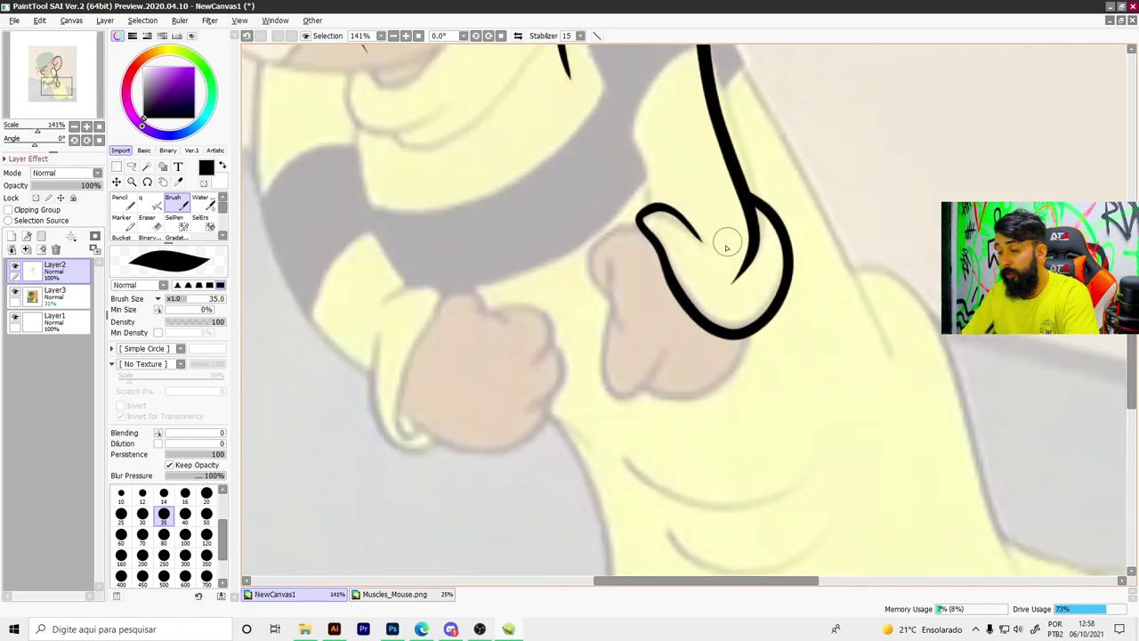
{"action": "scroll", "coordinate": [724, 241], "scroll_direction": "down", "scroll_amount": 3}
{"action": "scroll", "coordinate": [641, 278], "scroll_direction": "up", "scroll_amount": 3}
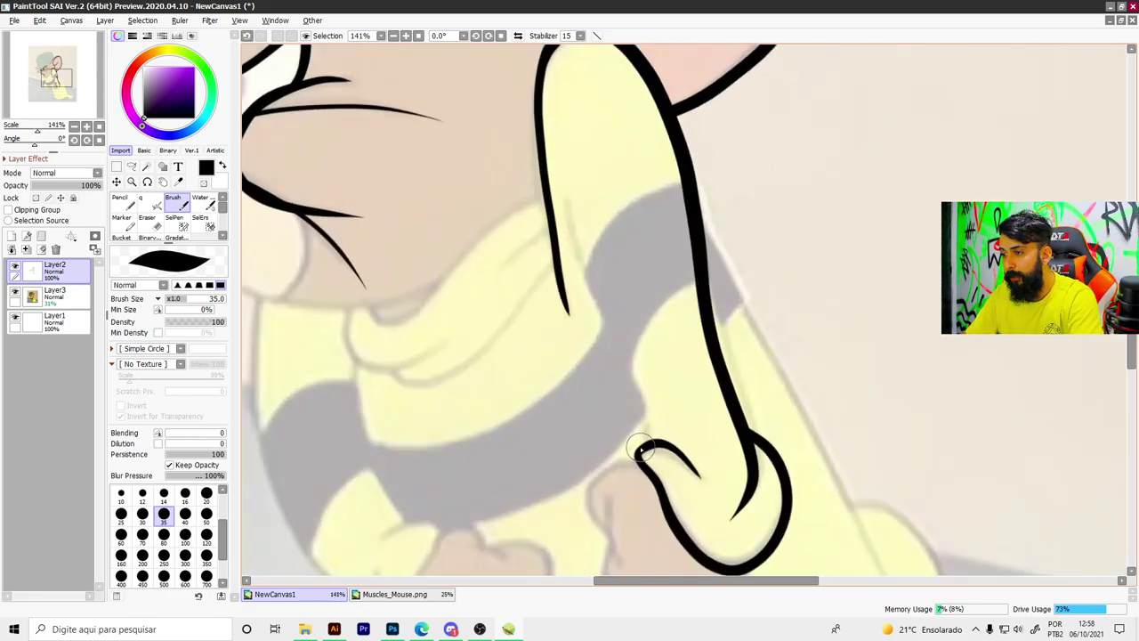
{"action": "left_click_drag", "start_coordinate": [649, 424], "coordinate": [568, 162]}
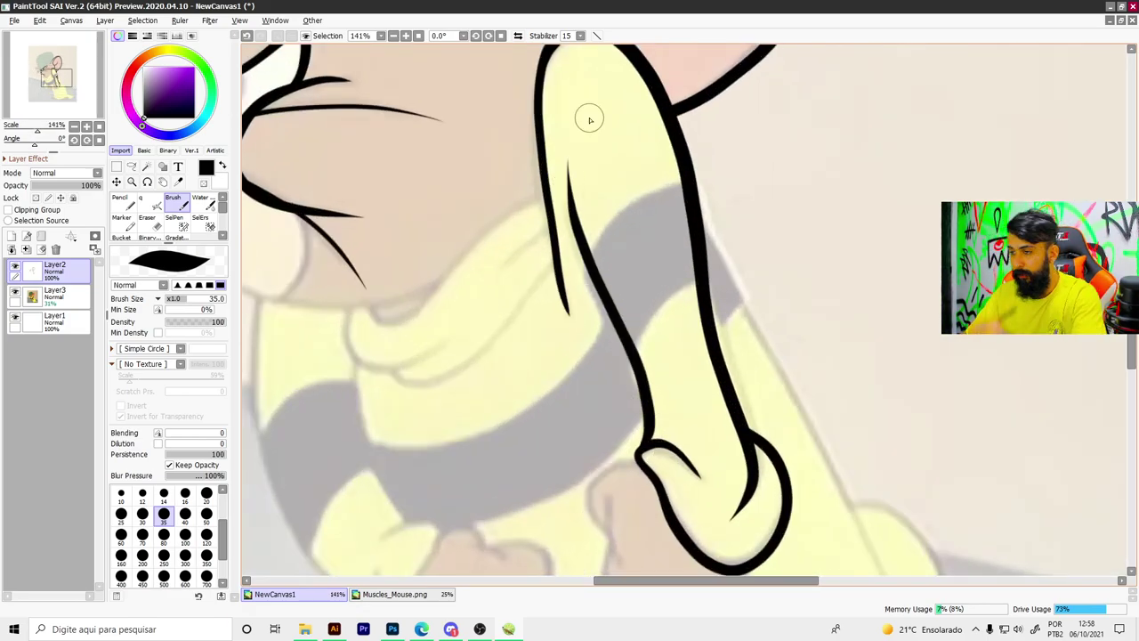
Step: Ink three curved collar fold lines below Jerry's face
{"action": "scroll", "coordinate": [589, 120], "scroll_direction": "down", "scroll_amount": 2}
{"action": "scroll", "coordinate": [529, 300], "scroll_direction": "up", "scroll_amount": 3}
{"action": "scroll", "coordinate": [463, 320], "scroll_direction": "up", "scroll_amount": 1}
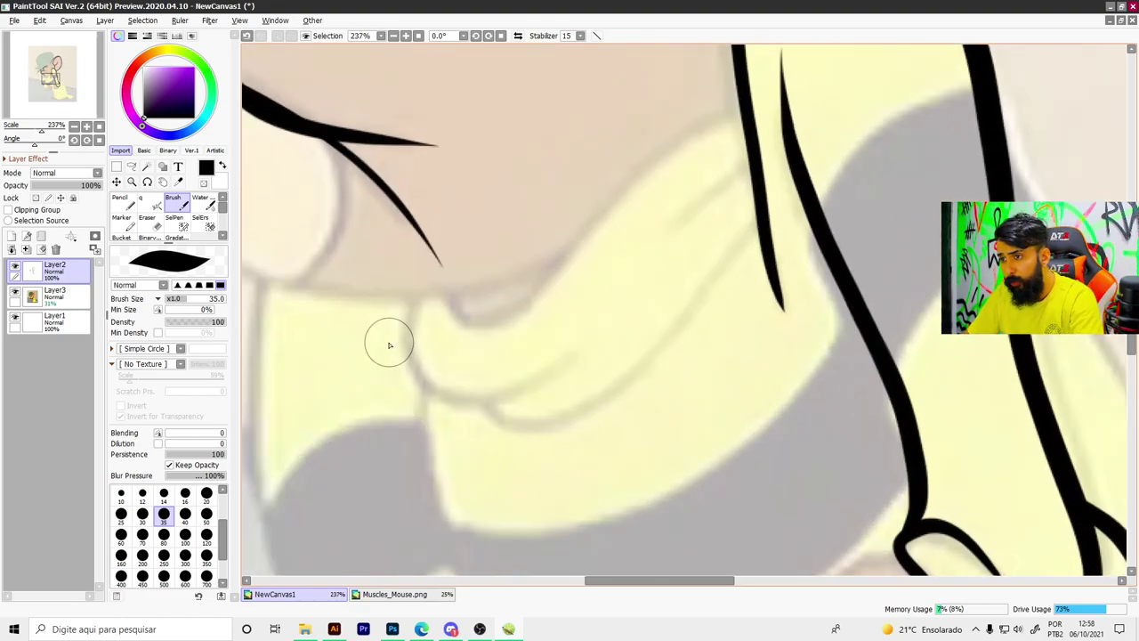
{"action": "mouse_move", "coordinate": [451, 304]}
{"action": "left_mouse_down"}
{"action": "mouse_move", "coordinate": [555, 272]}
{"action": "mouse_move", "coordinate": [656, 166]}
{"action": "mouse_move", "coordinate": [747, 111]}
{"action": "left_mouse_up"}
{"action": "mouse_move", "coordinate": [413, 306]}
{"action": "left_mouse_down"}
{"action": "mouse_move", "coordinate": [401, 315]}
{"action": "mouse_move", "coordinate": [519, 400]}
{"action": "mouse_move", "coordinate": [570, 363]}
{"action": "left_mouse_up"}
{"action": "mouse_move", "coordinate": [511, 423]}
{"action": "left_mouse_down"}
{"action": "mouse_move", "coordinate": [650, 379]}
{"action": "mouse_move", "coordinate": [768, 230]}
{"action": "left_mouse_up"}
Step: Ink the coat's right edge in two long strokes running down from the sleeve
{"action": "scroll", "coordinate": [767, 230], "scroll_direction": "down", "scroll_amount": 5}
{"action": "scroll", "coordinate": [719, 103], "scroll_direction": "up", "scroll_amount": 3}
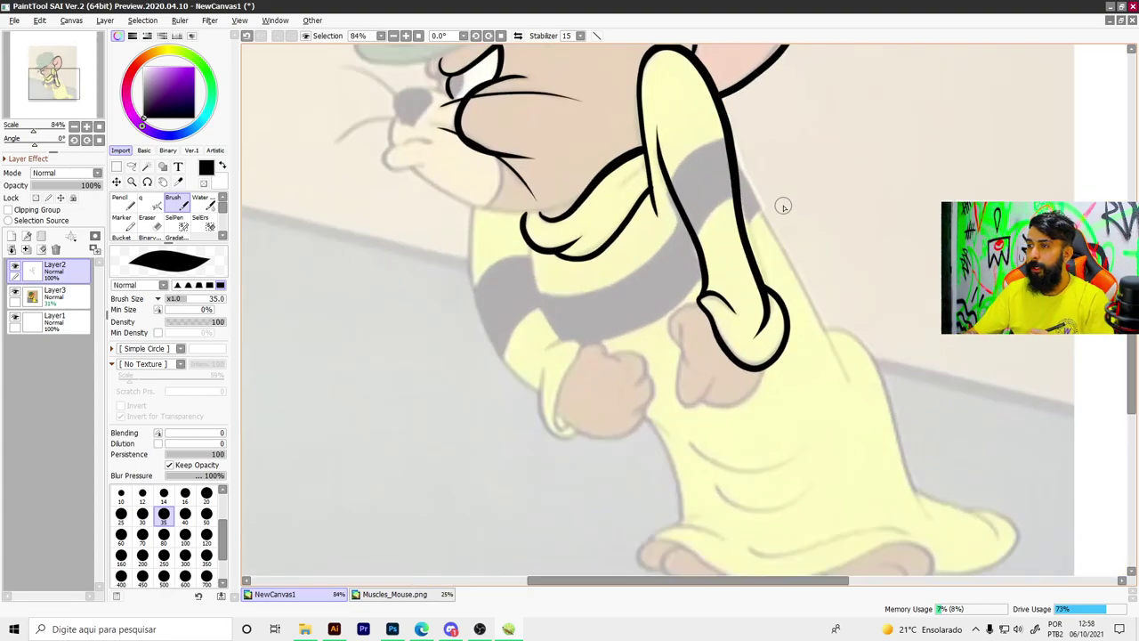
{"action": "left_click_drag", "start_coordinate": [721, 116], "coordinate": [877, 450]}
{"action": "scroll", "coordinate": [789, 241], "scroll_direction": "down", "scroll_amount": 4}
{"action": "scroll", "coordinate": [789, 316], "scroll_direction": "up", "scroll_amount": 4}
{"action": "scroll", "coordinate": [789, 316], "scroll_direction": "up", "scroll_amount": 3}
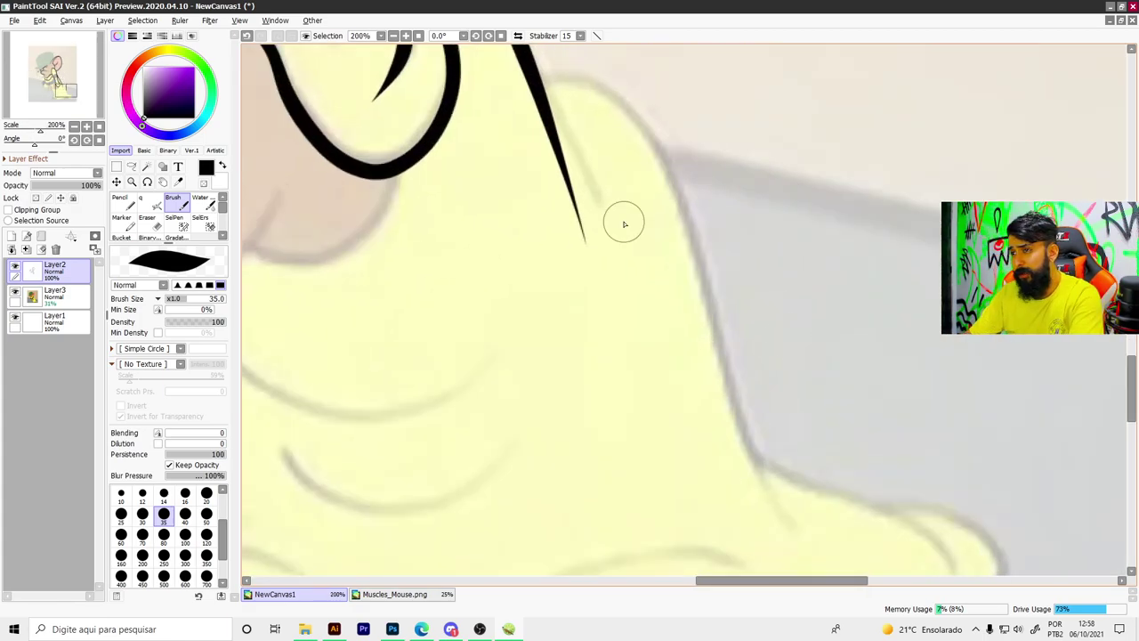
{"action": "mouse_move", "coordinate": [546, 75]}
{"action": "left_mouse_down"}
{"action": "mouse_move", "coordinate": [664, 168]}
{"action": "mouse_move", "coordinate": [720, 400]}
{"action": "mouse_move", "coordinate": [780, 511]}
{"action": "left_mouse_up"}
Step: Extend the coat edge into the flared hem, redoing the hem's bottom and right outline
{"action": "scroll", "coordinate": [755, 366], "scroll_direction": "down", "scroll_amount": 2}
{"action": "scroll", "coordinate": [674, 339], "scroll_direction": "up", "scroll_amount": 3}
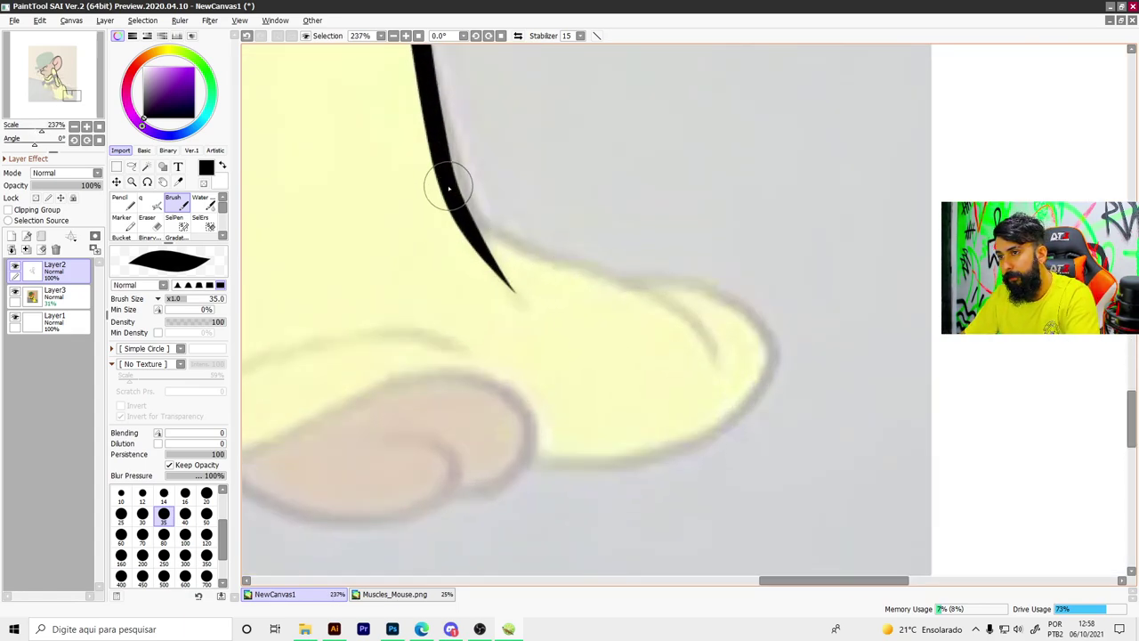
{"action": "left_click_drag", "start_coordinate": [449, 189], "coordinate": [703, 375]}
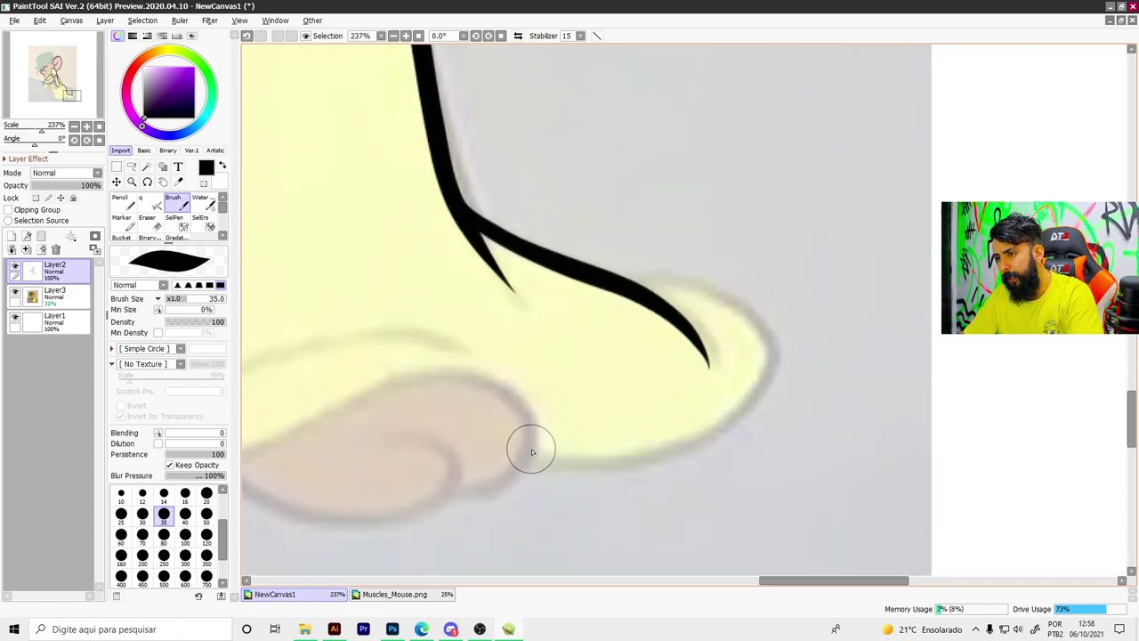
{"action": "mouse_move", "coordinate": [532, 452]}
{"action": "left_mouse_down"}
{"action": "mouse_move", "coordinate": [616, 463]}
{"action": "mouse_move", "coordinate": [775, 374]}
{"action": "mouse_move", "coordinate": [666, 264]}
{"action": "mouse_move", "coordinate": [506, 240]}
{"action": "left_mouse_up"}
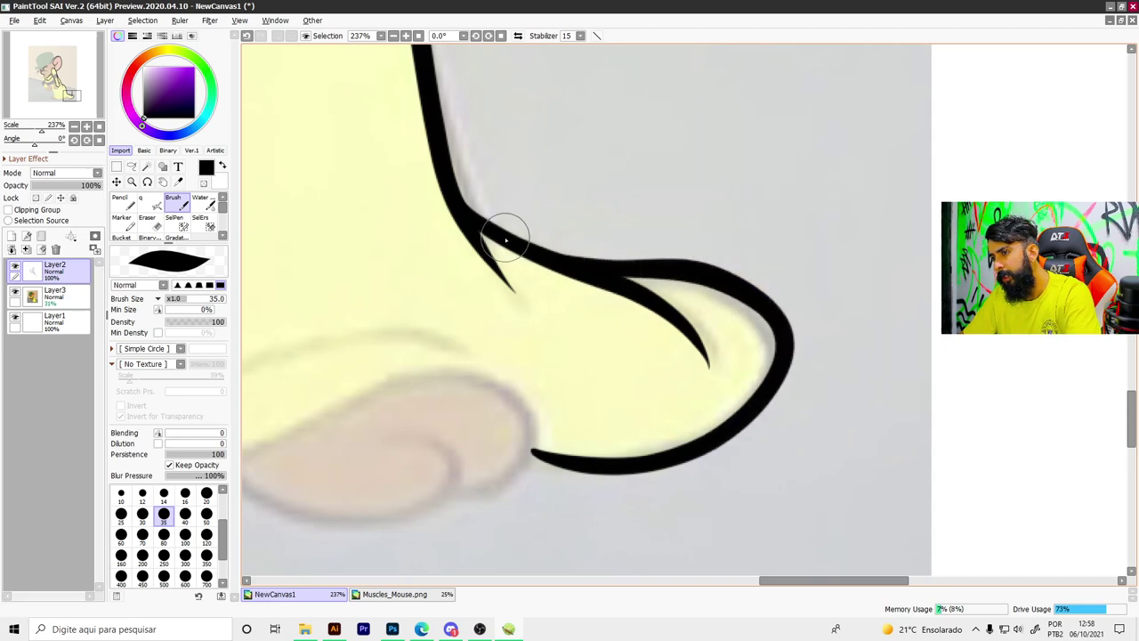
{"action": "key", "text": "ctrl+z"}
{"action": "scroll", "coordinate": [801, 309], "scroll_direction": "up", "scroll_amount": 1}
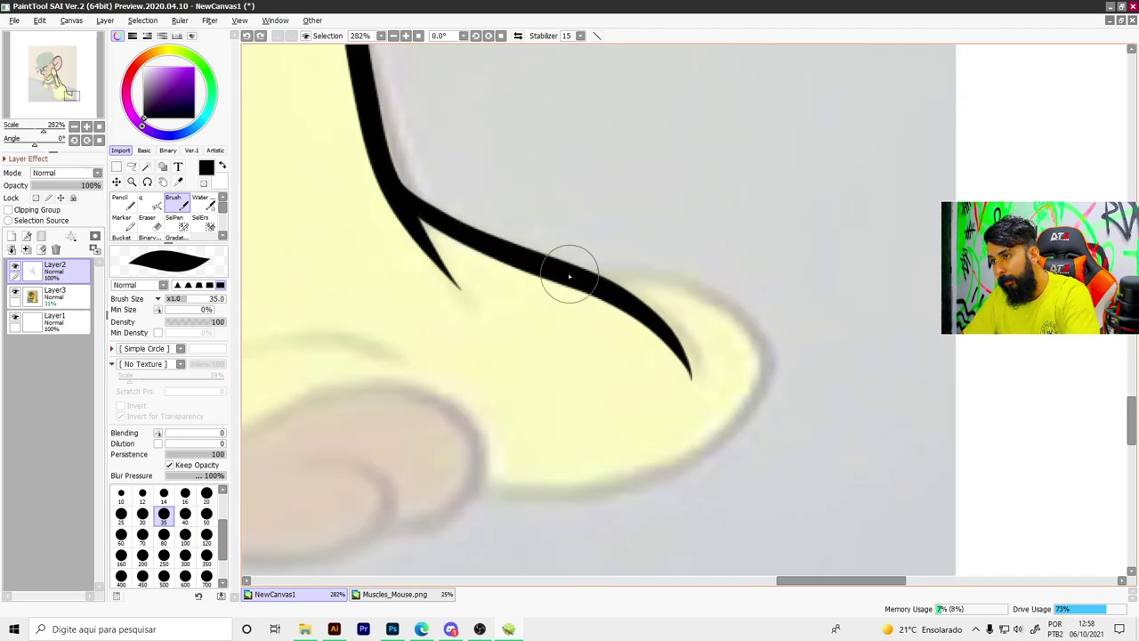
{"action": "mouse_move", "coordinate": [580, 278]}
{"action": "left_mouse_down"}
{"action": "mouse_move", "coordinate": [735, 323]}
{"action": "mouse_move", "coordinate": [689, 457]}
{"action": "mouse_move", "coordinate": [469, 463]}
{"action": "mouse_move", "coordinate": [442, 445]}
{"action": "left_mouse_up"}
Step: Outline the hand at the cuff with the curled finger, fingertip, crease and thickened contours
{"action": "scroll", "coordinate": [771, 407], "scroll_direction": "down", "scroll_amount": 5}
{"action": "scroll", "coordinate": [771, 407], "scroll_direction": "down", "scroll_amount": 2}
{"action": "scroll", "coordinate": [699, 224], "scroll_direction": "up", "scroll_amount": 5}
{"action": "scroll", "coordinate": [700, 227], "scroll_direction": "down", "scroll_amount": 1}
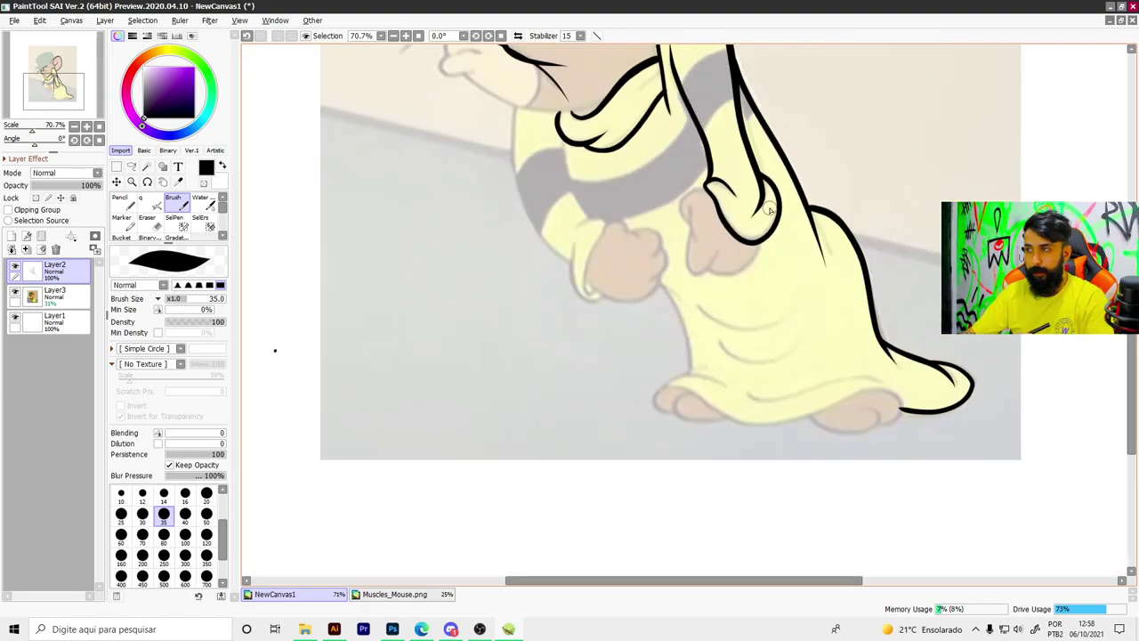
{"action": "scroll", "coordinate": [698, 234], "scroll_direction": "up", "scroll_amount": 2}
{"action": "left_click_drag", "start_coordinate": [552, 188], "coordinate": [581, 313]}
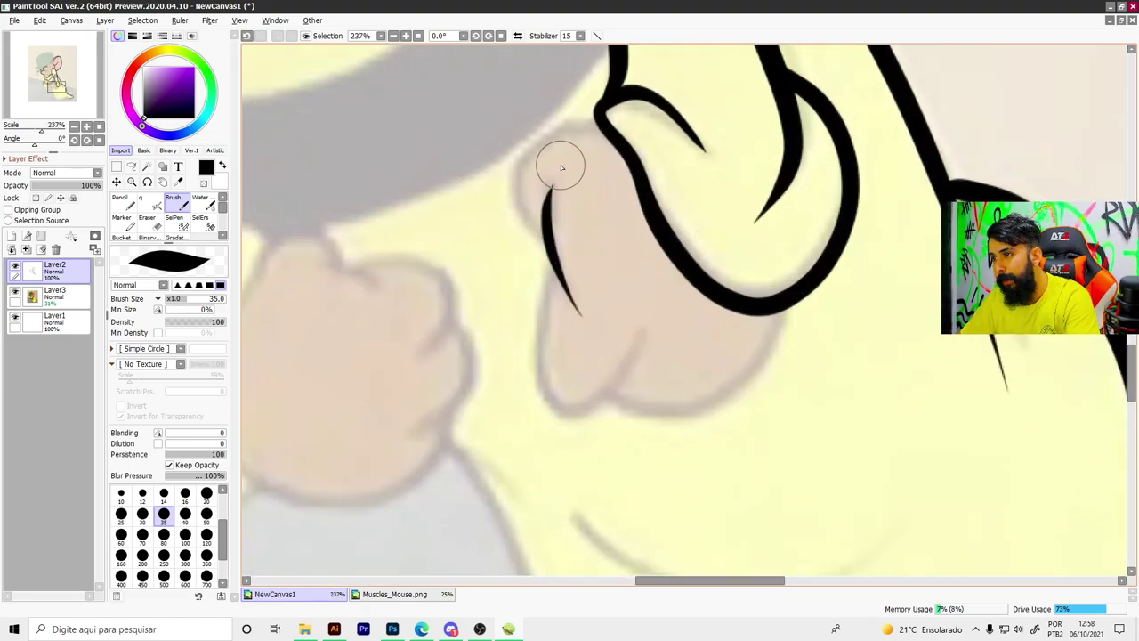
{"action": "mouse_move", "coordinate": [603, 129]}
{"action": "left_mouse_down"}
{"action": "mouse_move", "coordinate": [547, 132]}
{"action": "mouse_move", "coordinate": [522, 228]}
{"action": "mouse_move", "coordinate": [545, 278]}
{"action": "mouse_move", "coordinate": [547, 407]}
{"action": "mouse_move", "coordinate": [632, 316]}
{"action": "left_mouse_up"}
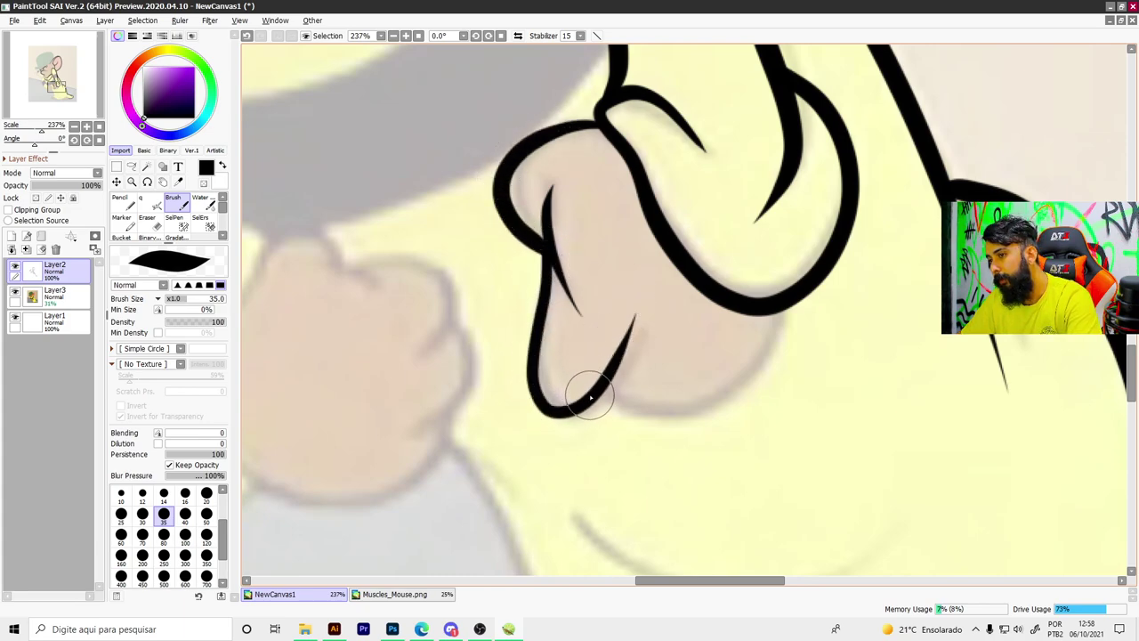
{"action": "mouse_move", "coordinate": [589, 398]}
{"action": "left_mouse_down"}
{"action": "mouse_move", "coordinate": [646, 419]}
{"action": "mouse_move", "coordinate": [775, 311]}
{"action": "left_mouse_up"}
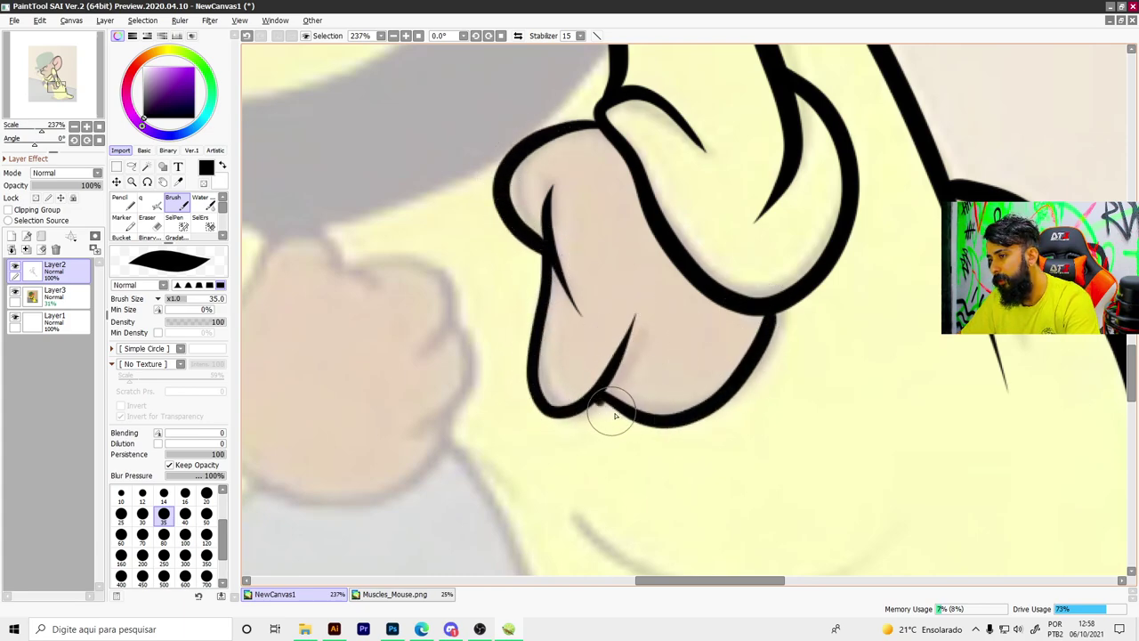
{"action": "mouse_move", "coordinate": [614, 415]}
{"action": "left_mouse_down"}
{"action": "mouse_move", "coordinate": [738, 399]}
{"action": "mouse_move", "coordinate": [777, 307]}
{"action": "left_mouse_up"}
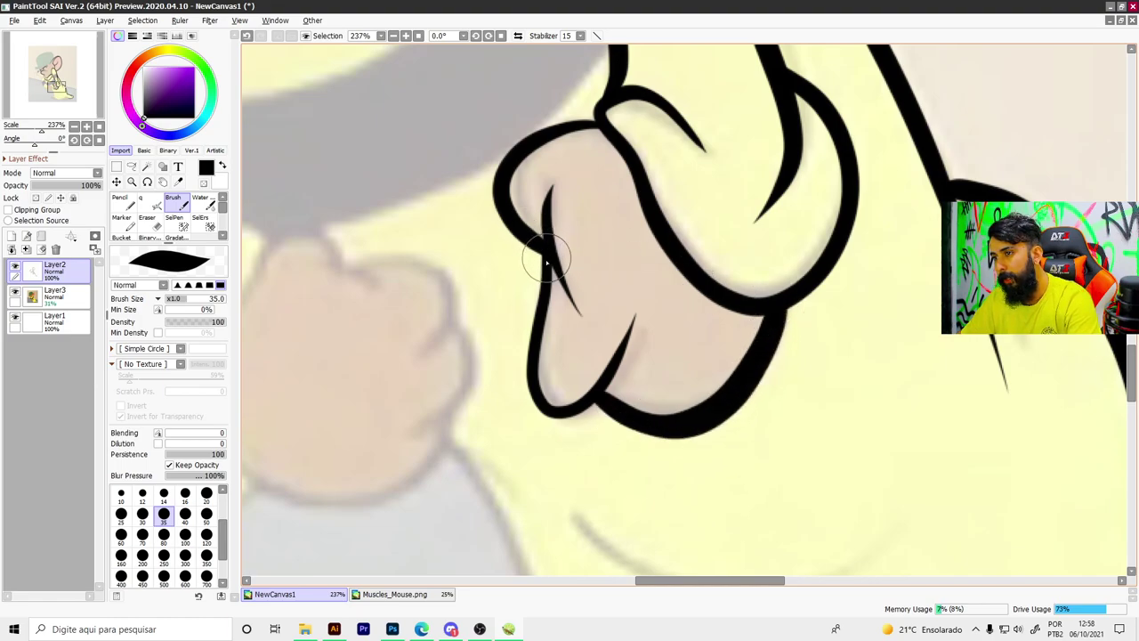
{"action": "mouse_move", "coordinate": [547, 262]}
{"action": "left_mouse_down"}
{"action": "mouse_move", "coordinate": [526, 363]}
{"action": "mouse_move", "coordinate": [557, 415]}
{"action": "mouse_move", "coordinate": [619, 381]}
{"action": "left_mouse_up"}
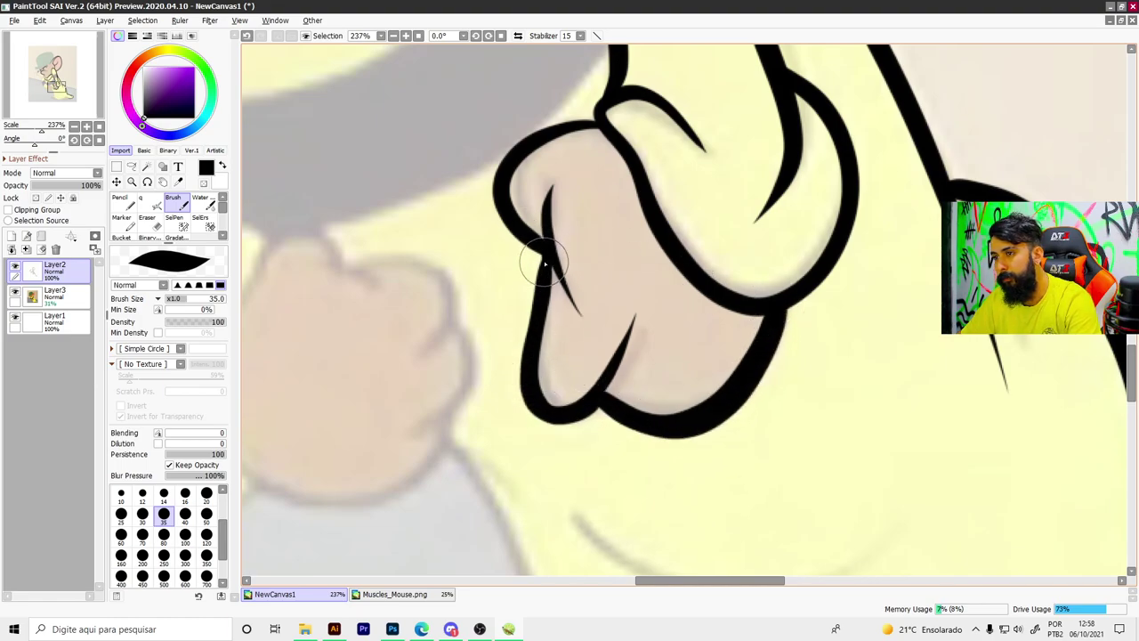
{"action": "mouse_move", "coordinate": [545, 263]}
{"action": "left_mouse_down"}
{"action": "mouse_move", "coordinate": [508, 213]}
{"action": "mouse_move", "coordinate": [524, 141]}
{"action": "mouse_move", "coordinate": [591, 112]}
{"action": "left_mouse_up"}
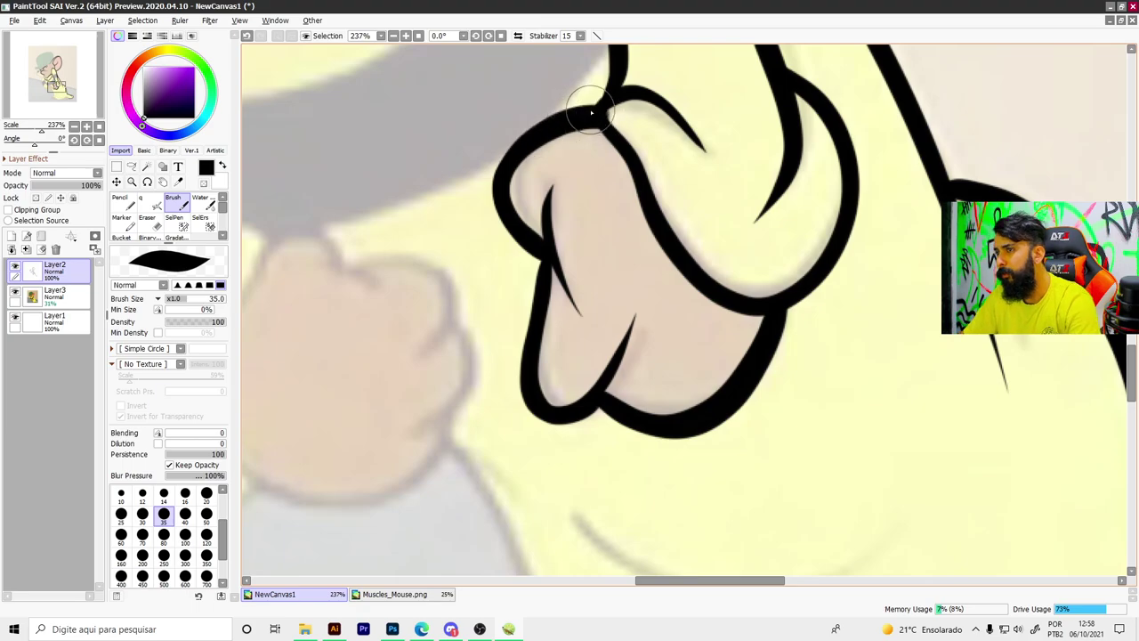
{"action": "scroll", "coordinate": [591, 112], "scroll_direction": "down", "scroll_amount": 5}
{"action": "scroll", "coordinate": [452, 254], "scroll_direction": "up", "scroll_amount": 3}
Step: Outline the second fist: its top, knuckles, and left side down to the bottom
{"action": "scroll", "coordinate": [287, 433], "scroll_direction": "up", "scroll_amount": 2}
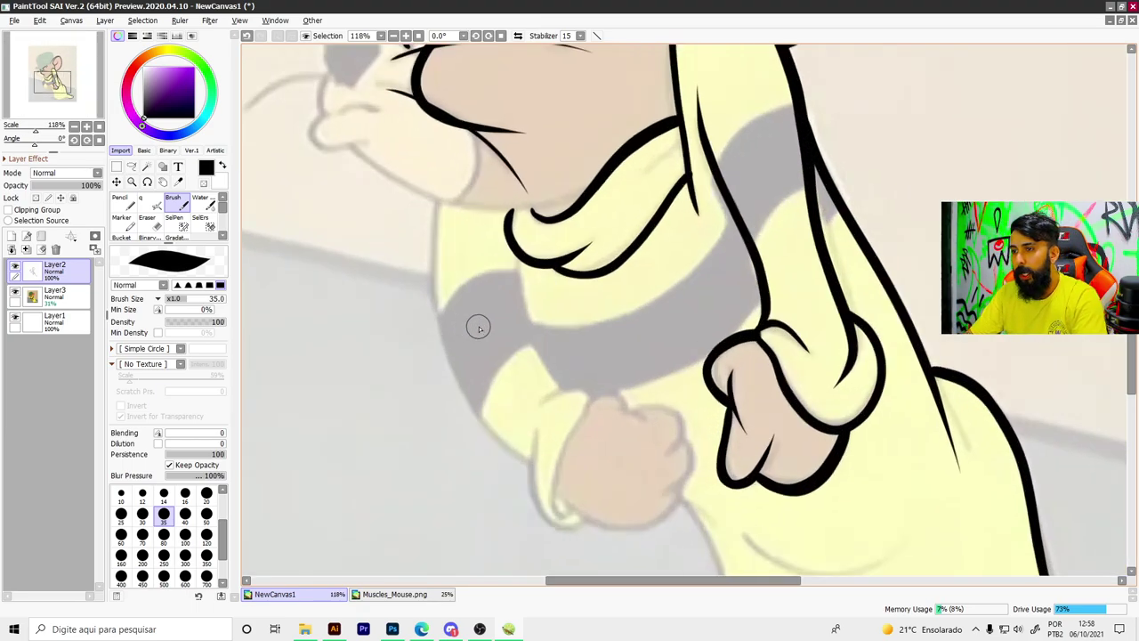
{"action": "scroll", "coordinate": [542, 400], "scroll_direction": "up", "scroll_amount": 3}
{"action": "left_click_drag", "start_coordinate": [541, 399], "coordinate": [650, 411]}
{"action": "scroll", "coordinate": [656, 381], "scroll_direction": "down", "scroll_amount": 1}
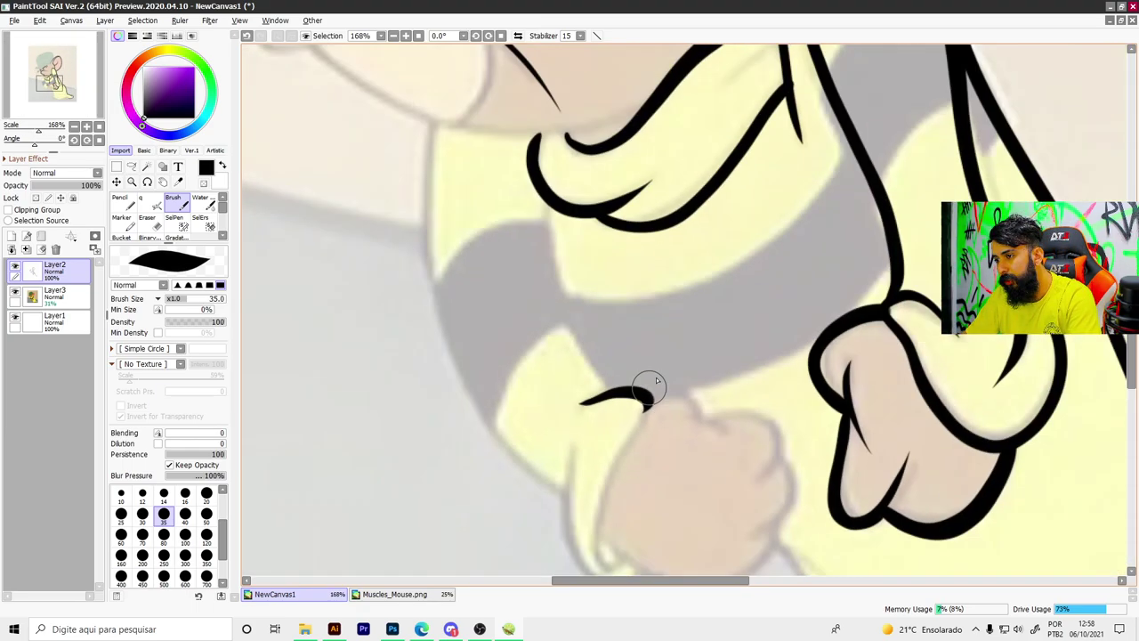
{"action": "scroll", "coordinate": [656, 381], "scroll_direction": "down", "scroll_amount": 3}
{"action": "scroll", "coordinate": [541, 259], "scroll_direction": "up", "scroll_amount": 4}
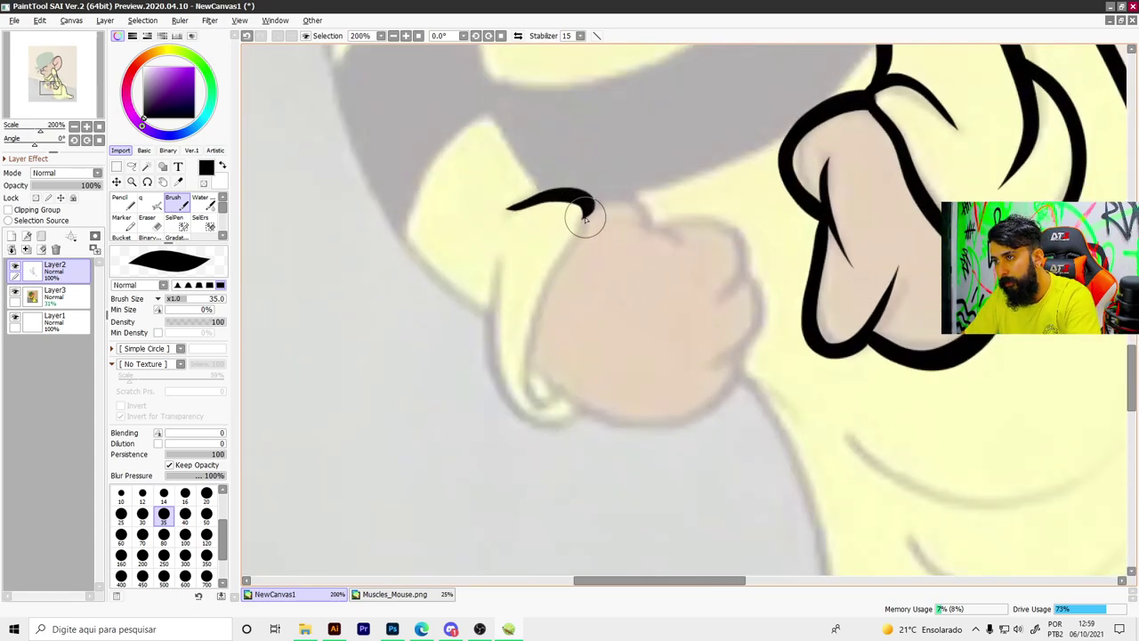
{"action": "mouse_move", "coordinate": [585, 218]}
{"action": "left_mouse_down"}
{"action": "mouse_move", "coordinate": [539, 323]}
{"action": "mouse_move", "coordinate": [553, 392]}
{"action": "mouse_move", "coordinate": [651, 428]}
{"action": "mouse_move", "coordinate": [731, 350]}
{"action": "left_mouse_up"}
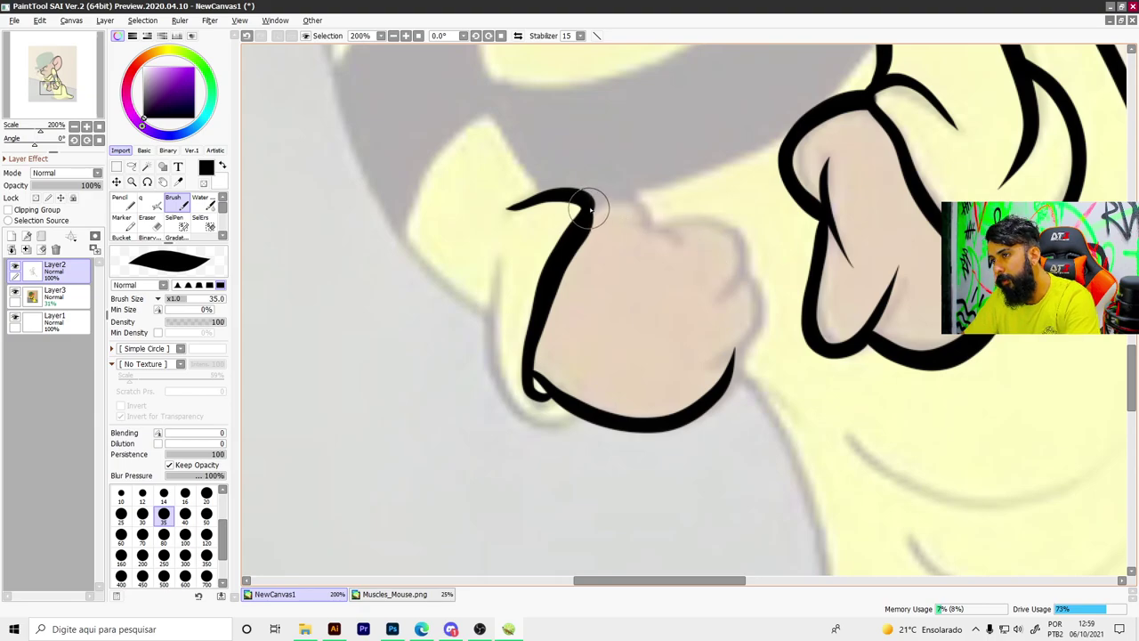
{"action": "mouse_move", "coordinate": [589, 211]}
{"action": "left_mouse_down"}
{"action": "mouse_move", "coordinate": [640, 249]}
{"action": "mouse_move", "coordinate": [732, 255]}
{"action": "mouse_move", "coordinate": [691, 372]}
{"action": "left_mouse_up"}
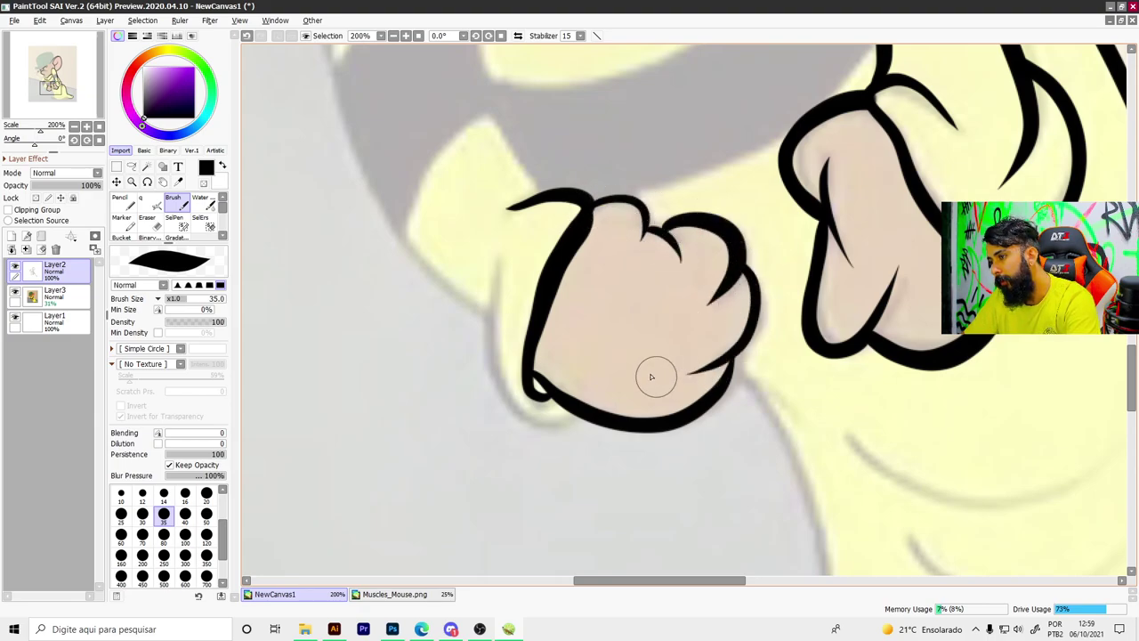
{"action": "mouse_move", "coordinate": [497, 276]}
{"action": "left_mouse_down"}
{"action": "mouse_move", "coordinate": [496, 387]}
{"action": "mouse_move", "coordinate": [578, 433]}
{"action": "left_mouse_up"}
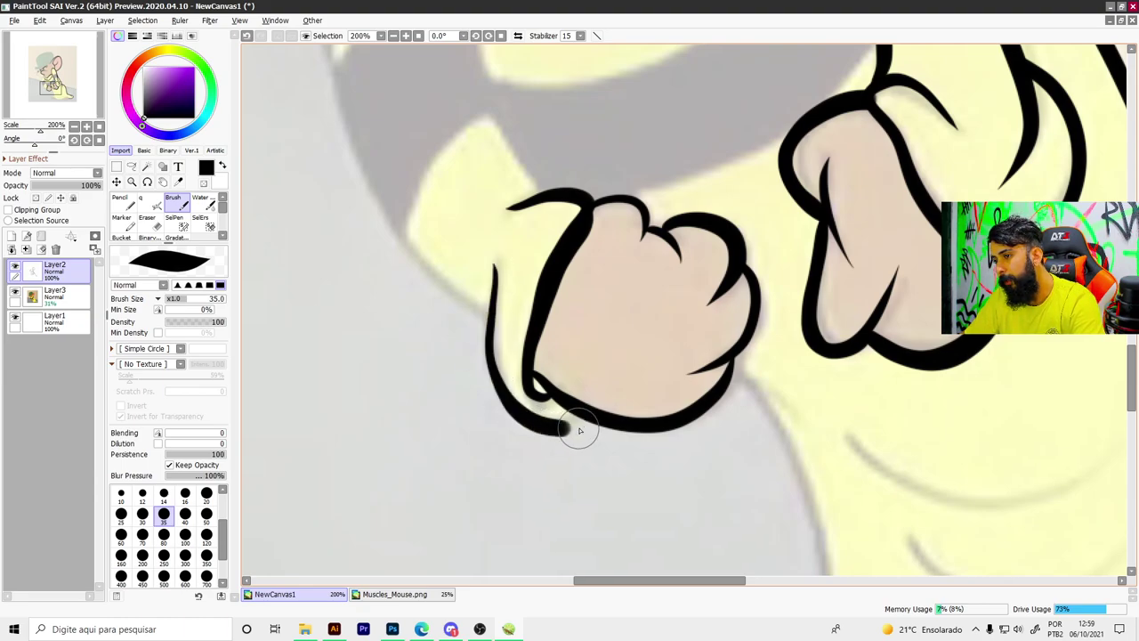
Step: Ink the long sleeve line from the elbow curve down to the fist
{"action": "scroll", "coordinate": [578, 433], "scroll_direction": "down", "scroll_amount": 2}
{"action": "scroll", "coordinate": [546, 437], "scroll_direction": "down", "scroll_amount": 2}
{"action": "scroll", "coordinate": [546, 365], "scroll_direction": "up", "scroll_amount": 4}
{"action": "scroll", "coordinate": [537, 311], "scroll_direction": "up", "scroll_amount": 4}
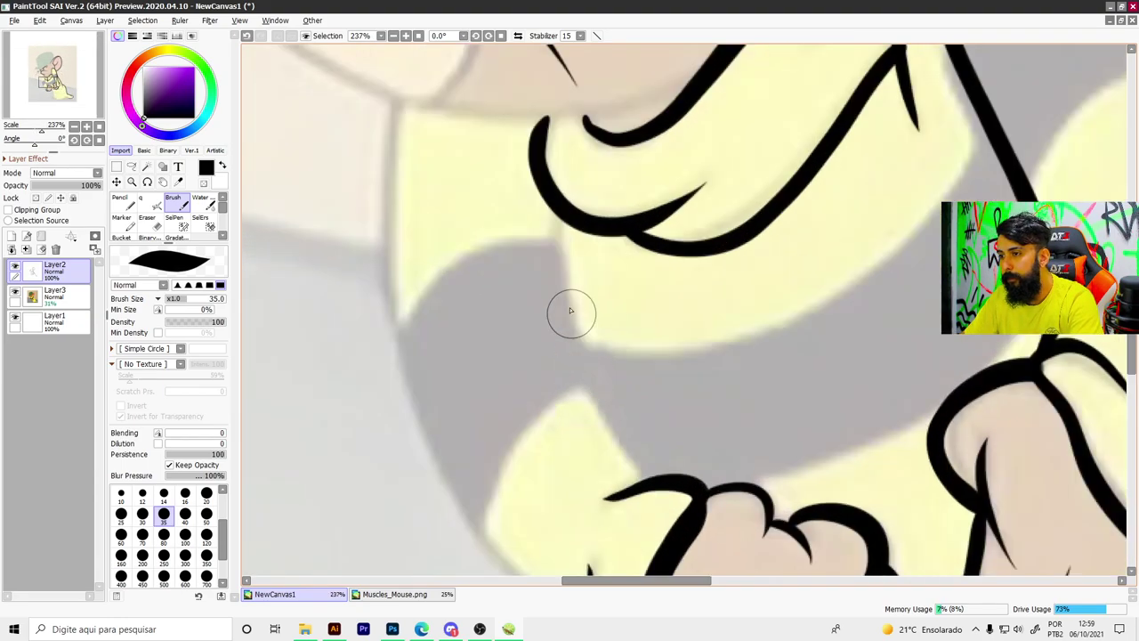
{"action": "mouse_move", "coordinate": [561, 210]}
{"action": "left_mouse_down"}
{"action": "mouse_move", "coordinate": [570, 292]}
{"action": "mouse_move", "coordinate": [628, 457]}
{"action": "mouse_move", "coordinate": [653, 484]}
{"action": "left_mouse_up"}
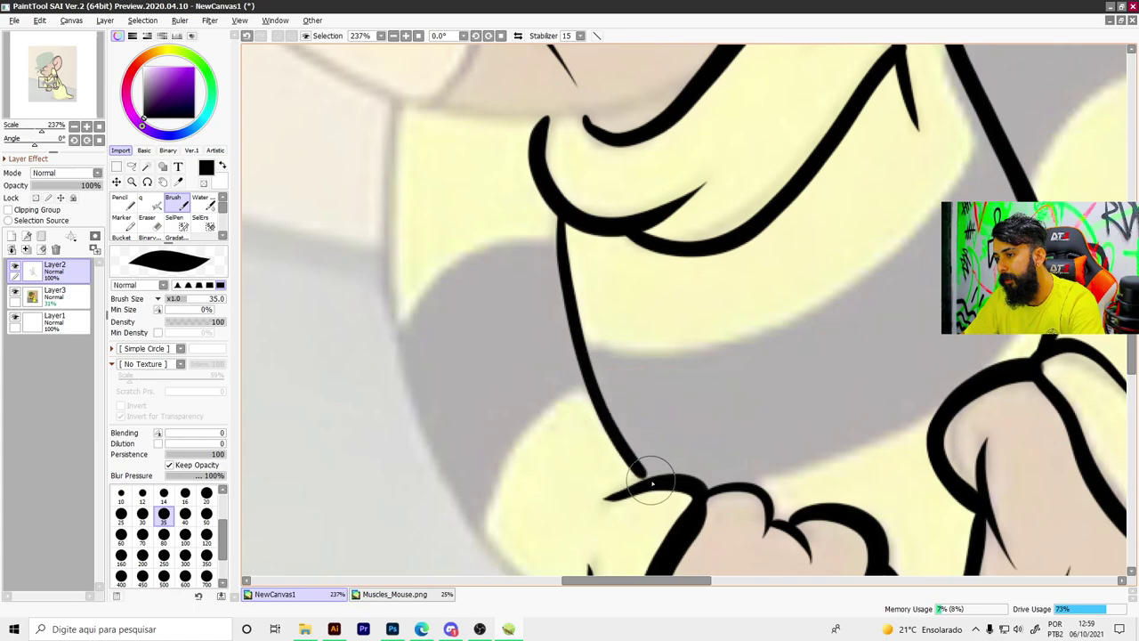
{"action": "scroll", "coordinate": [485, 252], "scroll_direction": "down", "scroll_amount": 2}
{"action": "scroll", "coordinate": [401, 148], "scroll_direction": "down", "scroll_amount": 1}
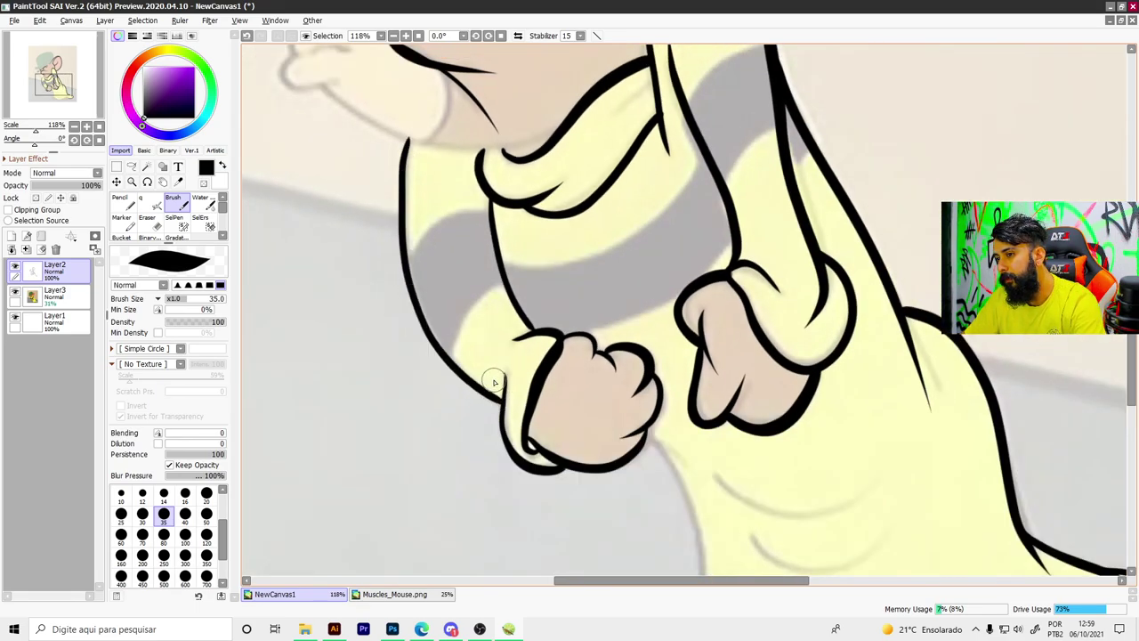
Step: Ink the coat edge below the left fist
{"action": "scroll", "coordinate": [494, 383], "scroll_direction": "down", "scroll_amount": 3}
{"action": "scroll", "coordinate": [364, 407], "scroll_direction": "up", "scroll_amount": 3}
{"action": "scroll", "coordinate": [453, 241], "scroll_direction": "up", "scroll_amount": 2}
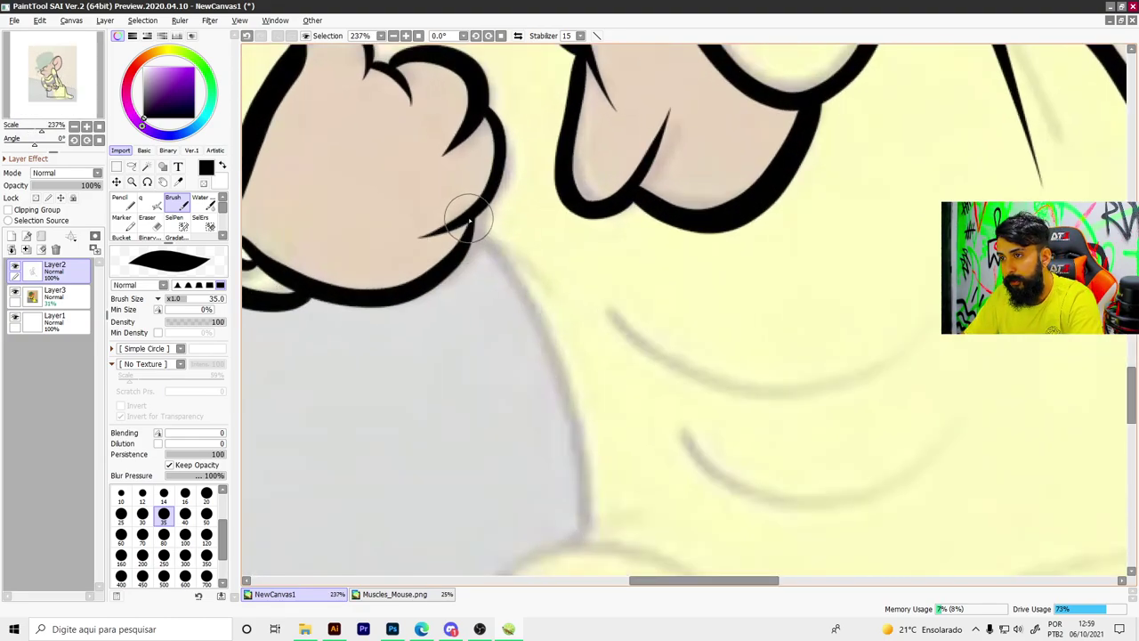
{"action": "mouse_move", "coordinate": [469, 222]}
{"action": "left_mouse_down"}
{"action": "mouse_move", "coordinate": [546, 317]}
{"action": "mouse_move", "coordinate": [576, 480]}
{"action": "left_mouse_up"}
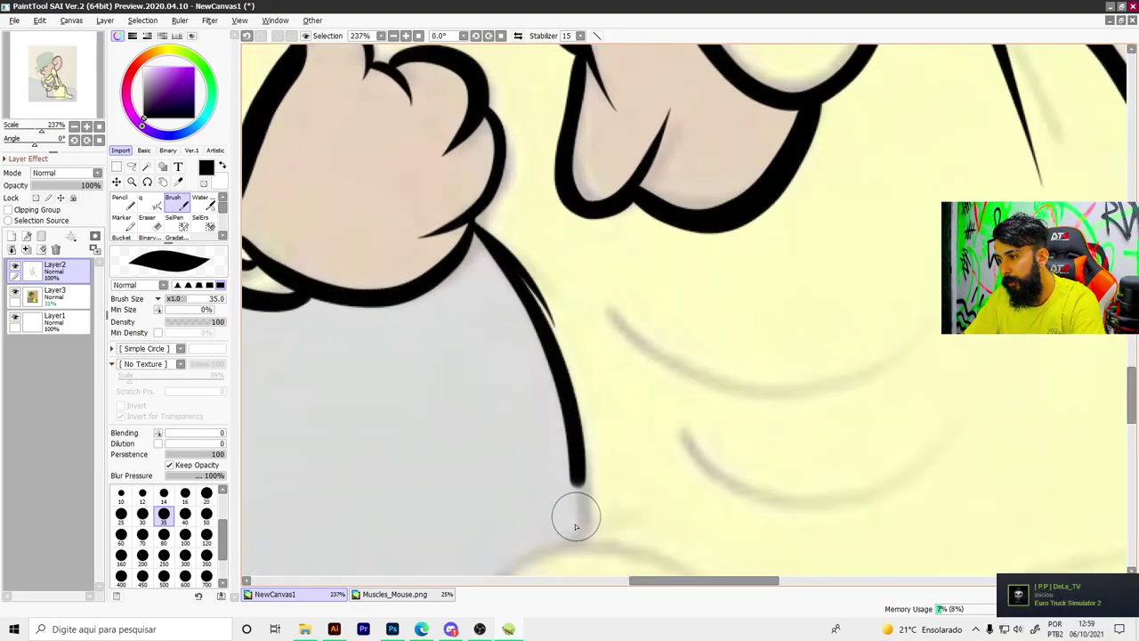
{"action": "scroll", "coordinate": [534, 427], "scroll_direction": "down", "scroll_amount": 3}
{"action": "scroll", "coordinate": [516, 321], "scroll_direction": "up", "scroll_amount": 2}
Step: Draw two curved fold lines across the coat front and extend the lower-left edge toward the hem
{"action": "mouse_move", "coordinate": [543, 301]}
{"action": "left_mouse_down"}
{"action": "mouse_move", "coordinate": [603, 351]}
{"action": "mouse_move", "coordinate": [785, 360]}
{"action": "left_mouse_up"}
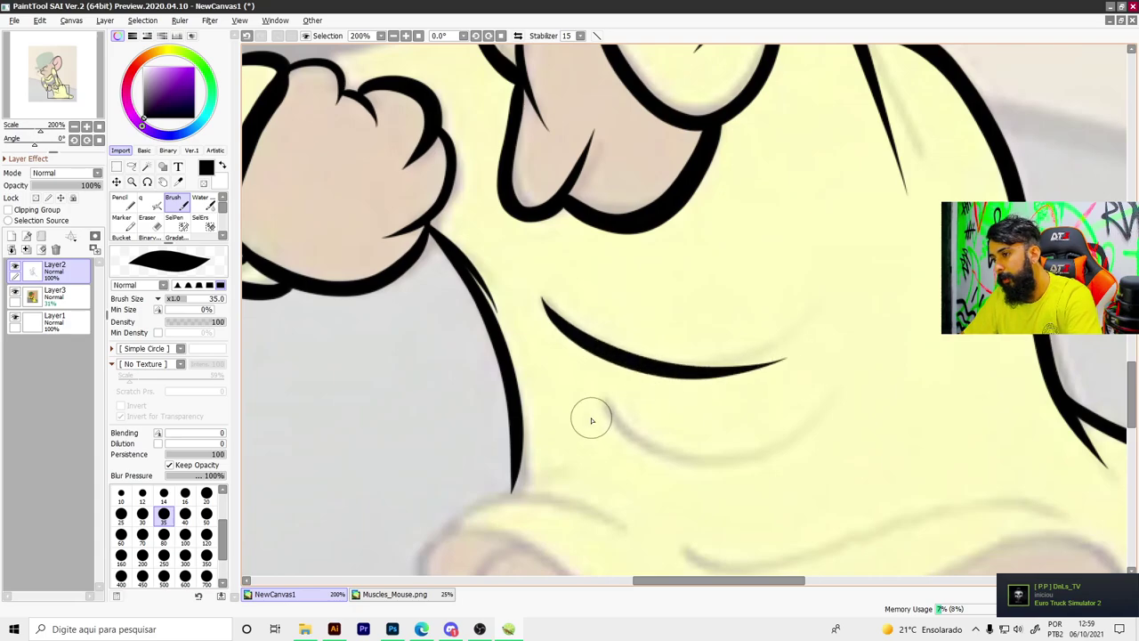
{"action": "left_click_drag", "start_coordinate": [591, 420], "coordinate": [805, 467]}
{"action": "scroll", "coordinate": [802, 364], "scroll_direction": "down", "scroll_amount": 3}
{"action": "scroll", "coordinate": [723, 336], "scroll_direction": "up", "scroll_amount": 3}
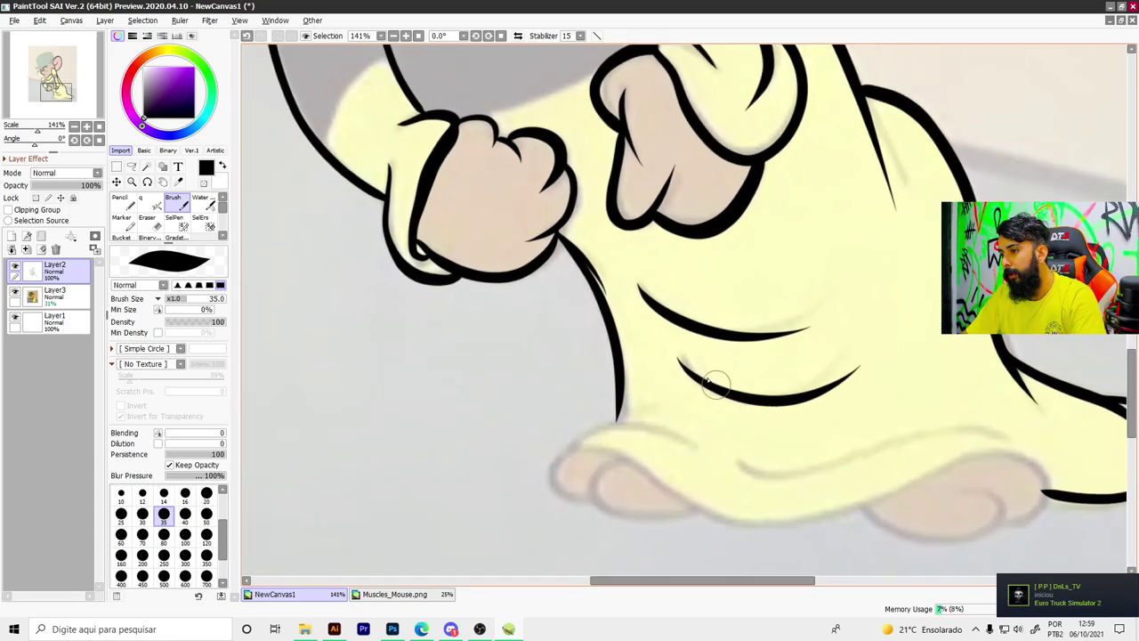
{"action": "scroll", "coordinate": [483, 534], "scroll_direction": "down", "scroll_amount": 1}
{"action": "scroll", "coordinate": [419, 476], "scroll_direction": "up", "scroll_amount": 2}
{"action": "scroll", "coordinate": [419, 476], "scroll_direction": "down", "scroll_amount": 1}
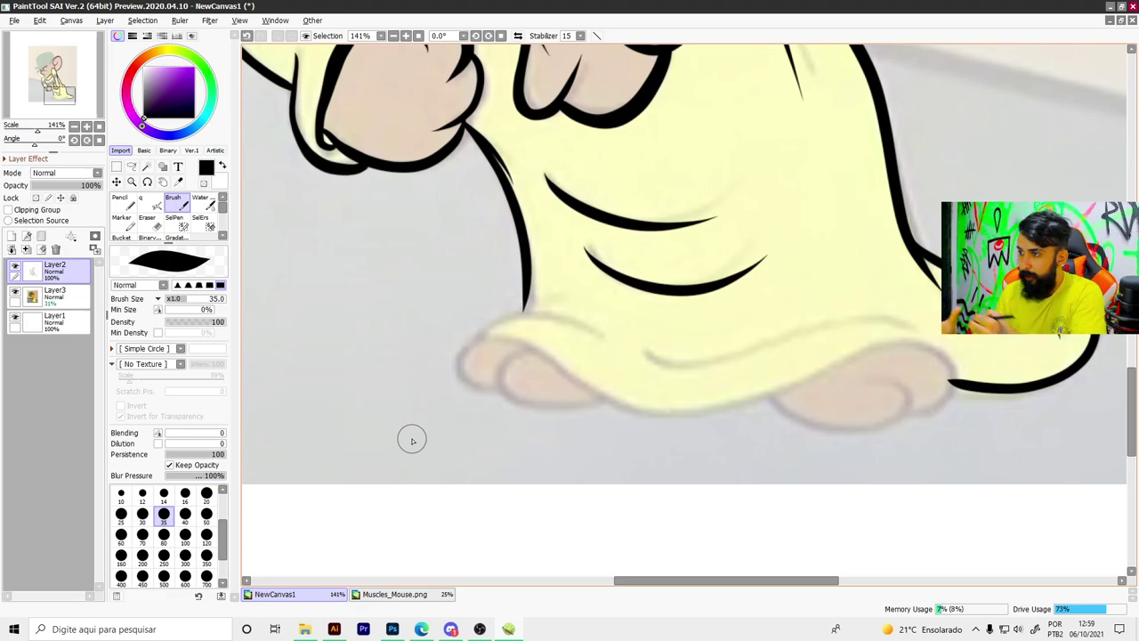
{"action": "scroll", "coordinate": [421, 312], "scroll_direction": "up", "scroll_amount": 1}
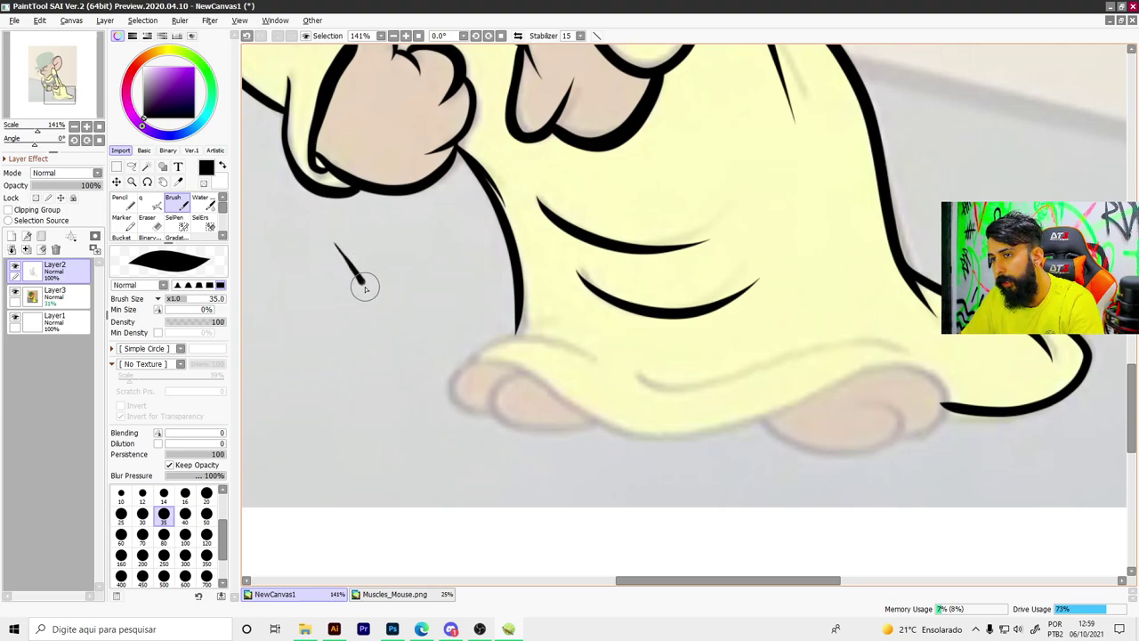
{"action": "mouse_move", "coordinate": [409, 357]}
{"action": "left_mouse_down"}
{"action": "mouse_move", "coordinate": [454, 371]}
{"action": "mouse_move", "coordinate": [492, 356]}
{"action": "left_mouse_up"}
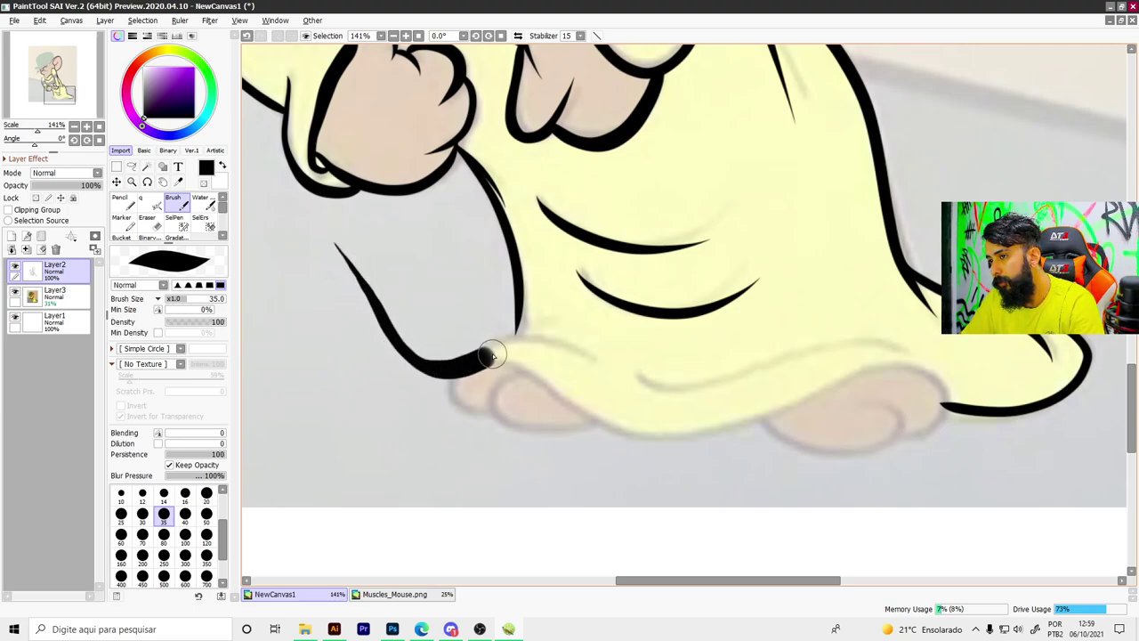
Step: Ink the coat's bottom hem in right and left stretches
{"action": "scroll", "coordinate": [579, 481], "scroll_direction": "down", "scroll_amount": 4}
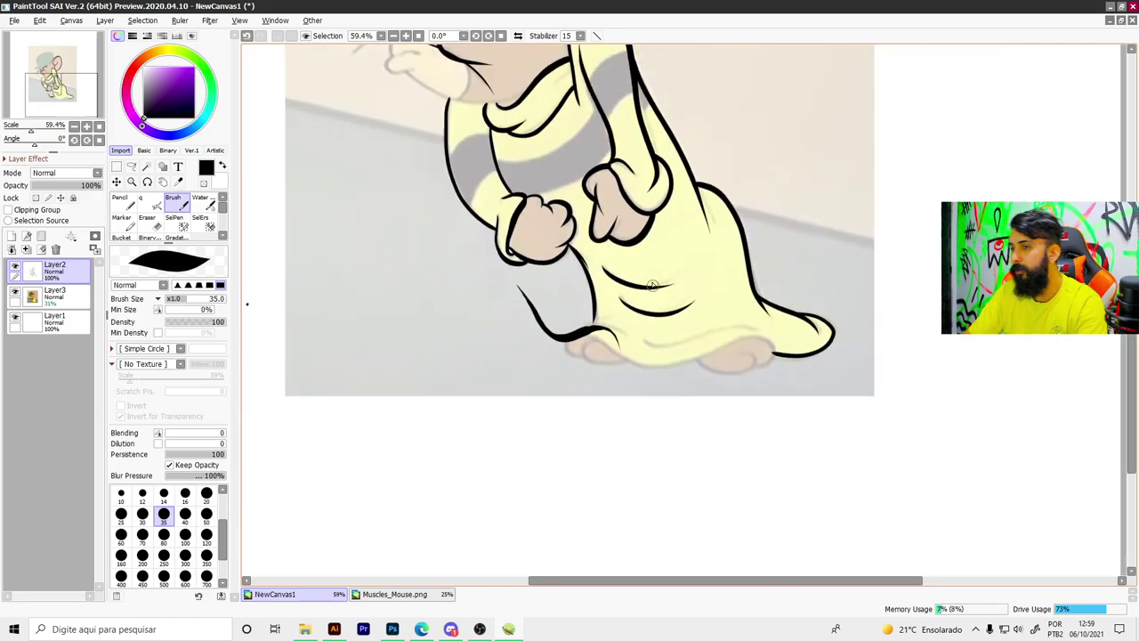
{"action": "scroll", "coordinate": [682, 330], "scroll_direction": "up", "scroll_amount": 7}
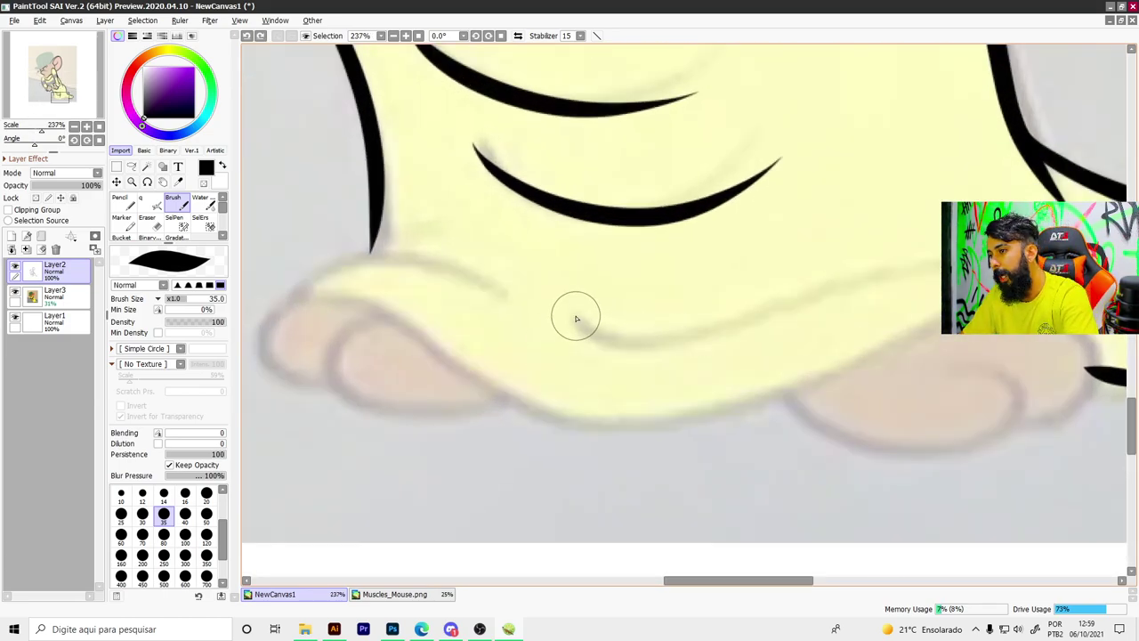
{"action": "left_click_drag", "start_coordinate": [576, 318], "coordinate": [1114, 334]}
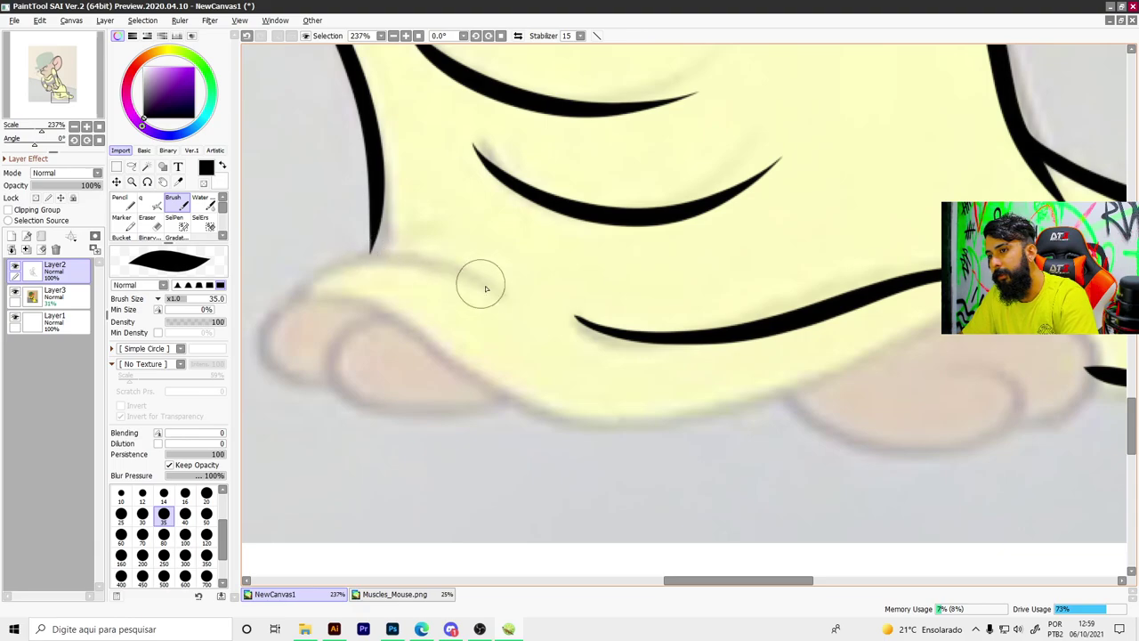
{"action": "mouse_move", "coordinate": [486, 291]}
{"action": "left_mouse_down"}
{"action": "mouse_move", "coordinate": [293, 275]}
{"action": "mouse_move", "coordinate": [300, 295]}
{"action": "mouse_move", "coordinate": [364, 308]}
{"action": "mouse_move", "coordinate": [539, 423]}
{"action": "mouse_move", "coordinate": [934, 352]}
{"action": "left_mouse_up"}
{"action": "scroll", "coordinate": [722, 307], "scroll_direction": "down", "scroll_amount": 5}
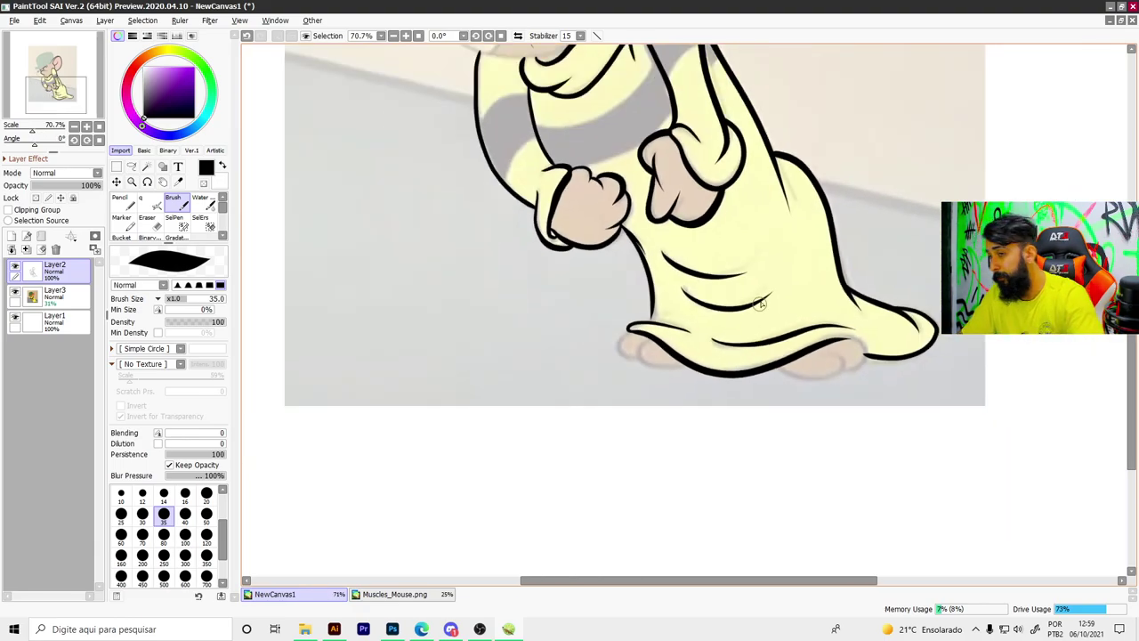
{"action": "scroll", "coordinate": [722, 307], "scroll_direction": "up", "scroll_amount": 3}
{"action": "scroll", "coordinate": [756, 307], "scroll_direction": "up", "scroll_amount": 1}
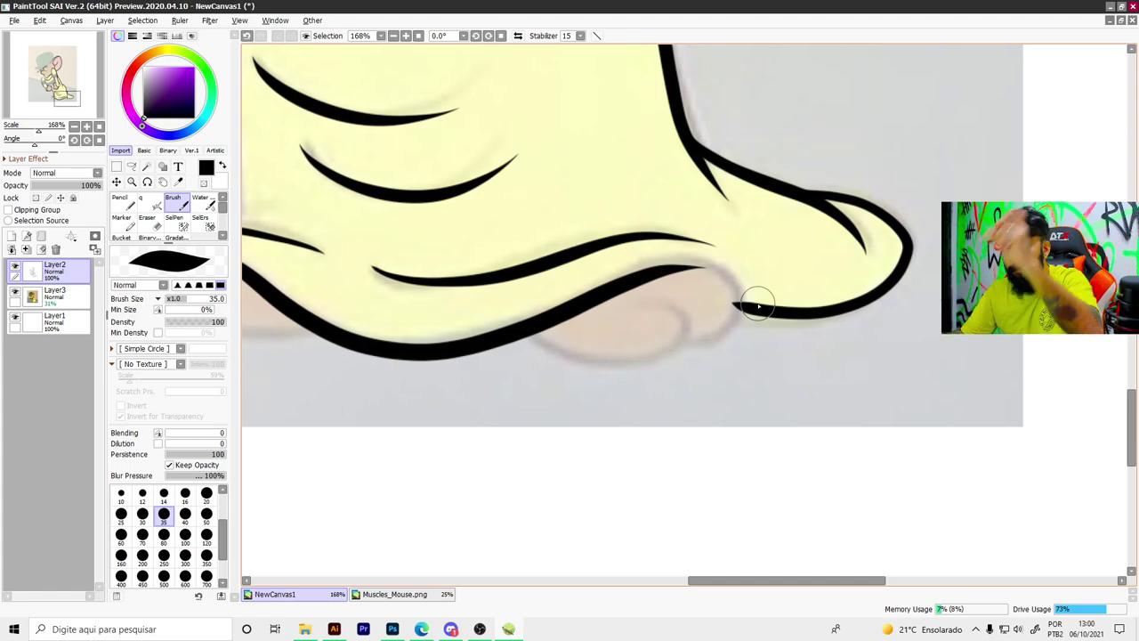
{"action": "scroll", "coordinate": [763, 304], "scroll_direction": "up", "scroll_amount": 2}
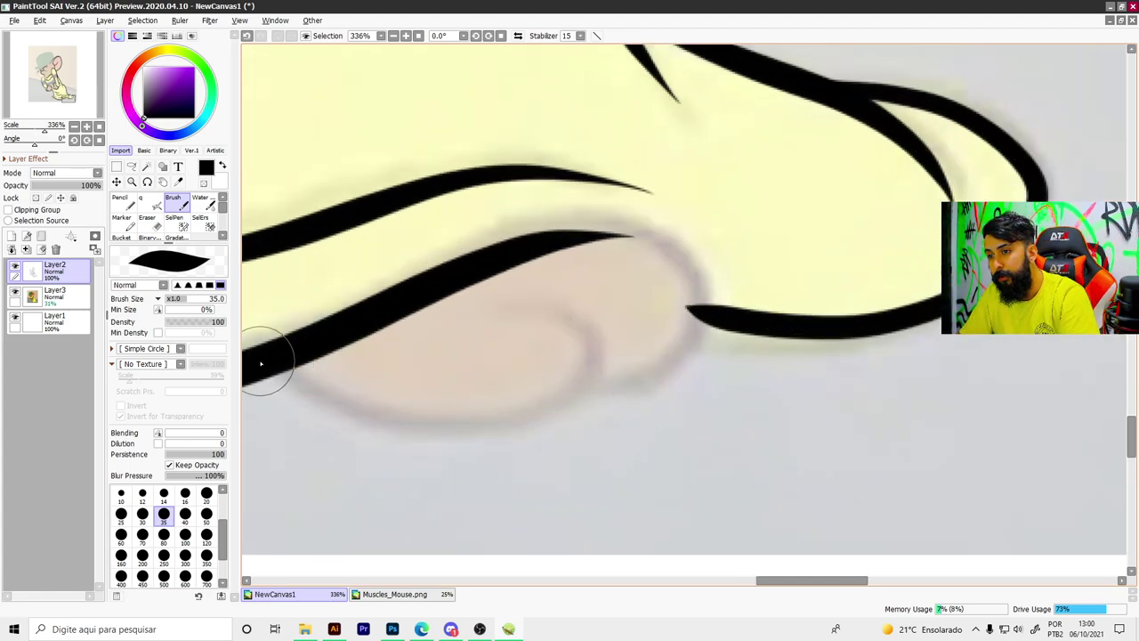
Step: Outline the toes under the hem, including the hooked toe and the thickened front toe
{"action": "mouse_move", "coordinate": [259, 360]}
{"action": "left_mouse_down"}
{"action": "mouse_move", "coordinate": [488, 433]}
{"action": "mouse_move", "coordinate": [581, 330]}
{"action": "mouse_move", "coordinate": [477, 331]}
{"action": "left_mouse_up"}
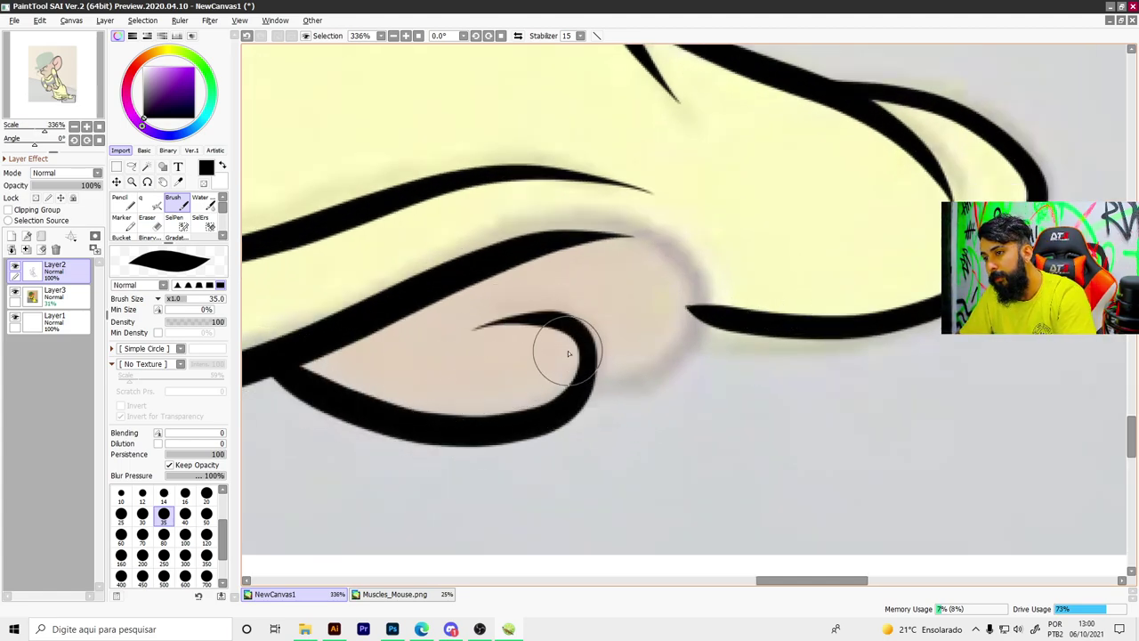
{"action": "left_click", "coordinate": [594, 389]}
{"action": "mouse_move", "coordinate": [617, 392]}
{"action": "left_mouse_down"}
{"action": "mouse_move", "coordinate": [700, 267]}
{"action": "mouse_move", "coordinate": [457, 267]}
{"action": "mouse_move", "coordinate": [401, 307]}
{"action": "left_mouse_up"}
{"action": "scroll", "coordinate": [648, 279], "scroll_direction": "down", "scroll_amount": 1}
{"action": "scroll", "coordinate": [776, 204], "scroll_direction": "down", "scroll_amount": 3}
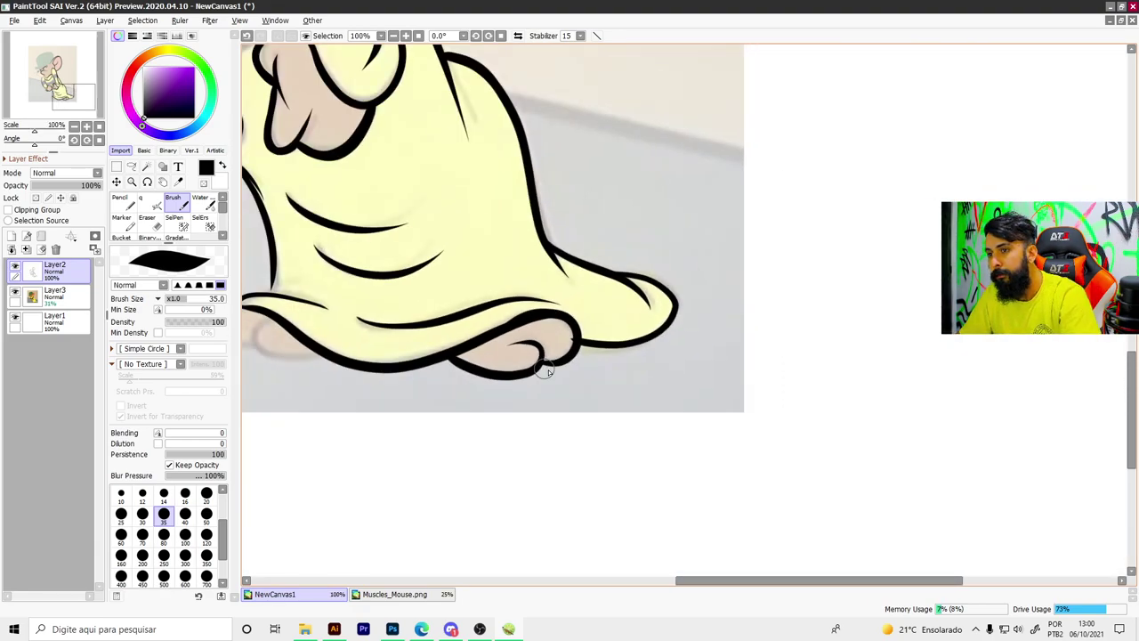
{"action": "scroll", "coordinate": [336, 374], "scroll_direction": "up", "scroll_amount": 3}
{"action": "scroll", "coordinate": [550, 364], "scroll_direction": "down", "scroll_amount": 2}
{"action": "scroll", "coordinate": [537, 363], "scroll_direction": "up", "scroll_amount": 3}
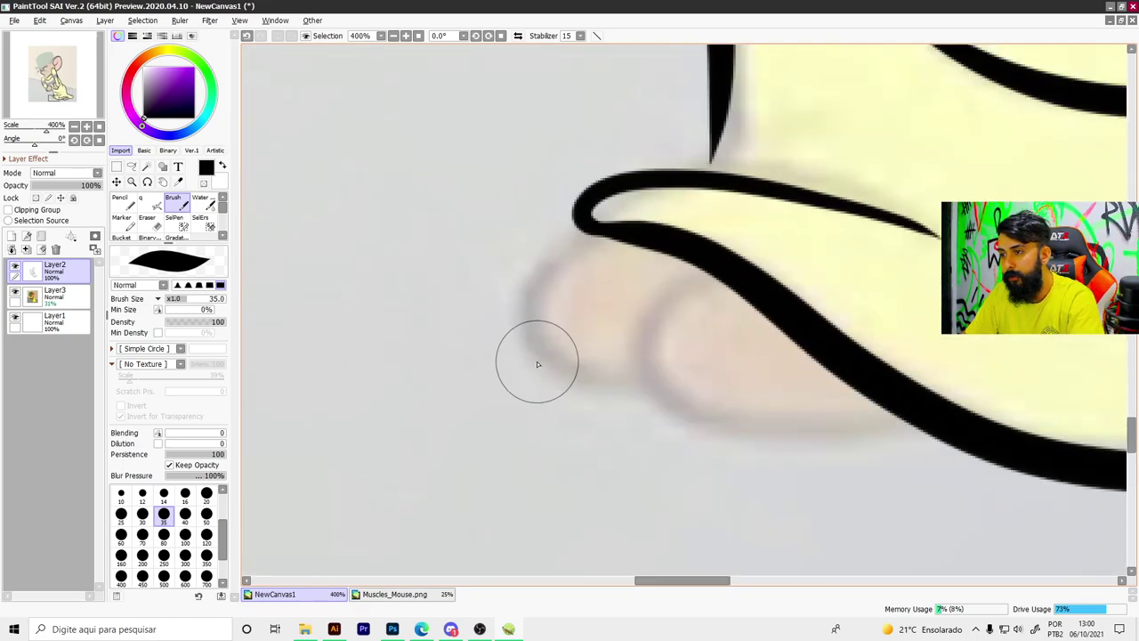
{"action": "mouse_move", "coordinate": [890, 411]}
{"action": "left_mouse_down"}
{"action": "mouse_move", "coordinate": [796, 415]}
{"action": "mouse_move", "coordinate": [673, 300]}
{"action": "mouse_move", "coordinate": [721, 303]}
{"action": "left_mouse_up"}
{"action": "mouse_move", "coordinate": [635, 378]}
{"action": "left_mouse_down"}
{"action": "mouse_move", "coordinate": [618, 373]}
{"action": "mouse_move", "coordinate": [560, 246]}
{"action": "mouse_move", "coordinate": [667, 262]}
{"action": "mouse_move", "coordinate": [672, 278]}
{"action": "left_mouse_up"}
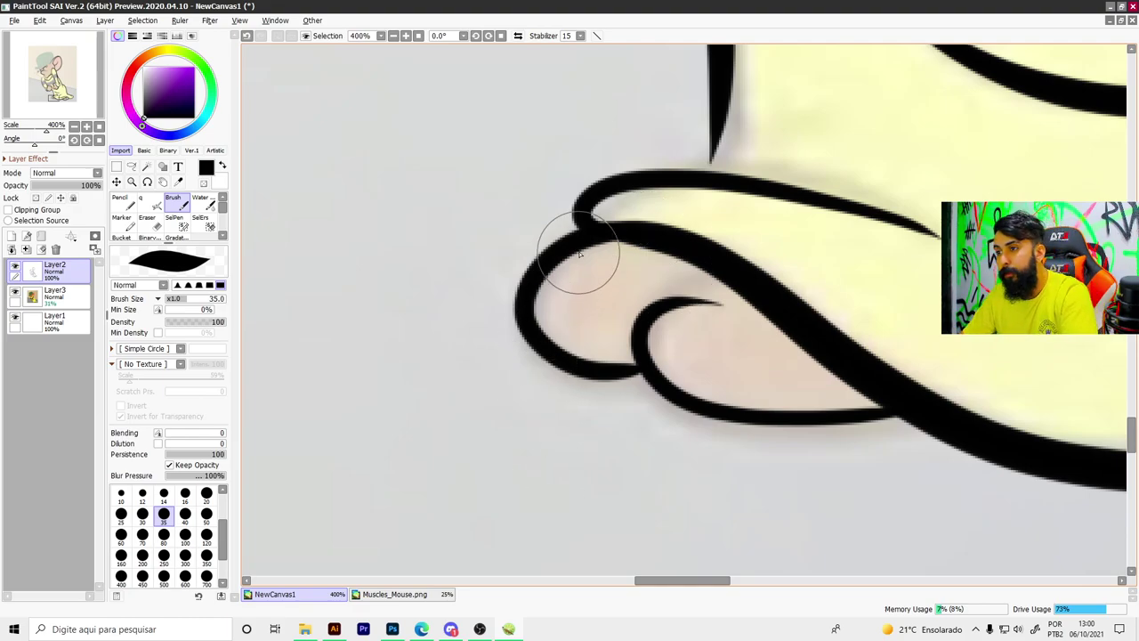
{"action": "mouse_move", "coordinate": [540, 261]}
{"action": "left_mouse_down"}
{"action": "mouse_move", "coordinate": [566, 363]}
{"action": "mouse_move", "coordinate": [631, 371]}
{"action": "mouse_move", "coordinate": [667, 402]}
{"action": "mouse_move", "coordinate": [849, 433]}
{"action": "mouse_move", "coordinate": [952, 467]}
{"action": "left_mouse_up"}
{"action": "scroll", "coordinate": [533, 341], "scroll_direction": "down", "scroll_amount": 5}
{"action": "scroll", "coordinate": [532, 341], "scroll_direction": "down", "scroll_amount": 3}
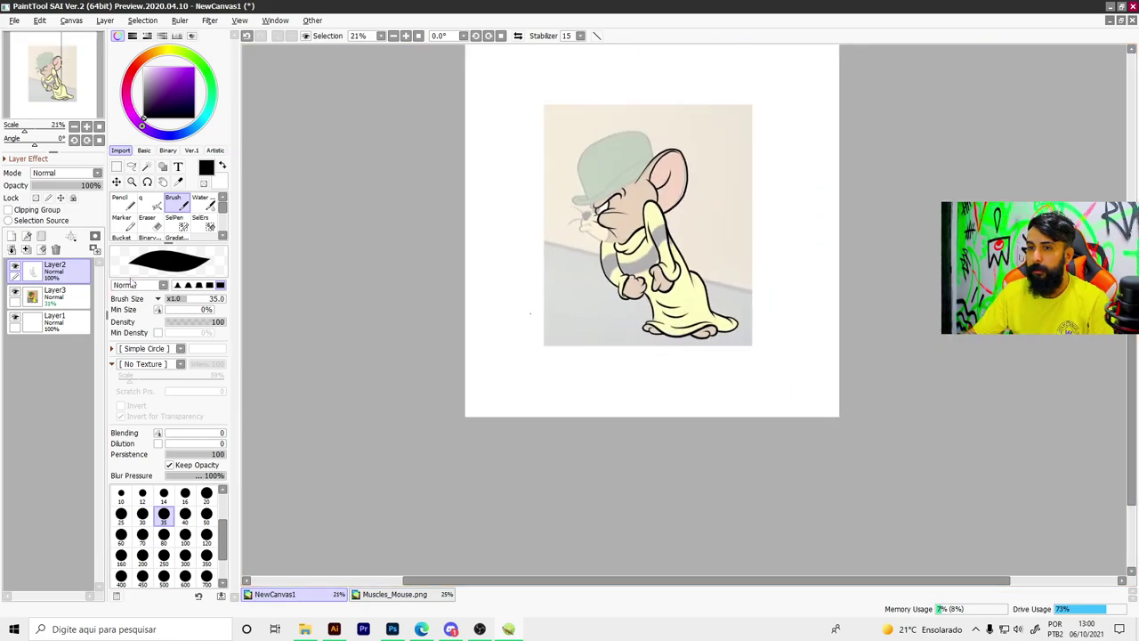
Step: Hide the coloured reference layer so only the black line art shows
{"action": "left_click", "coordinate": [14, 291]}
{"action": "scroll", "coordinate": [622, 230], "scroll_direction": "down", "scroll_amount": 1}
{"action": "scroll", "coordinate": [622, 231], "scroll_direction": "up", "scroll_amount": 3}
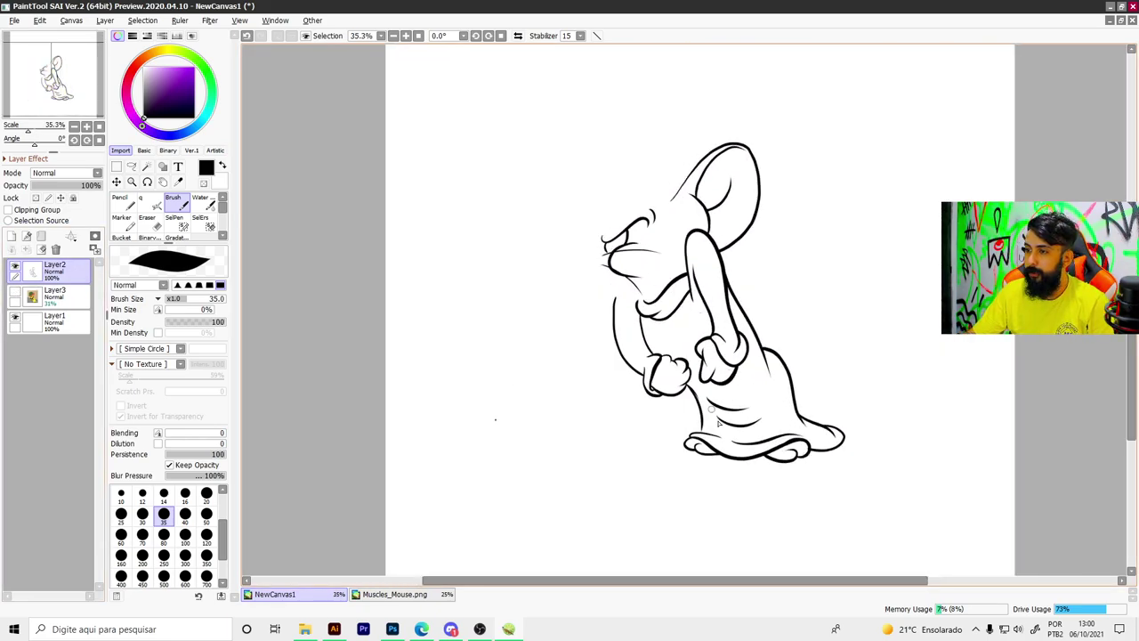
Step: Bring up the vetorizar folder in File Explorer and preview the 'rascunho pato donald' sketch
{"action": "scroll", "coordinate": [645, 315], "scroll_direction": "up", "scroll_amount": 1}
{"action": "scroll", "coordinate": [623, 338], "scroll_direction": "down", "scroll_amount": 1}
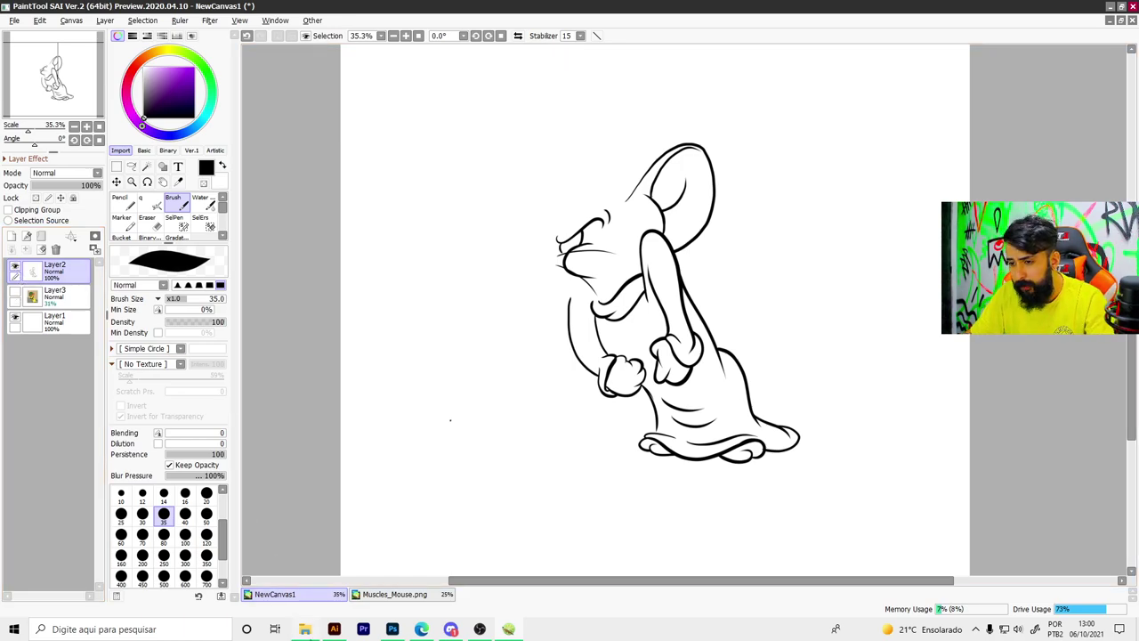
{"action": "left_click", "coordinate": [305, 629]}
{"action": "left_click", "coordinate": [208, 235]}
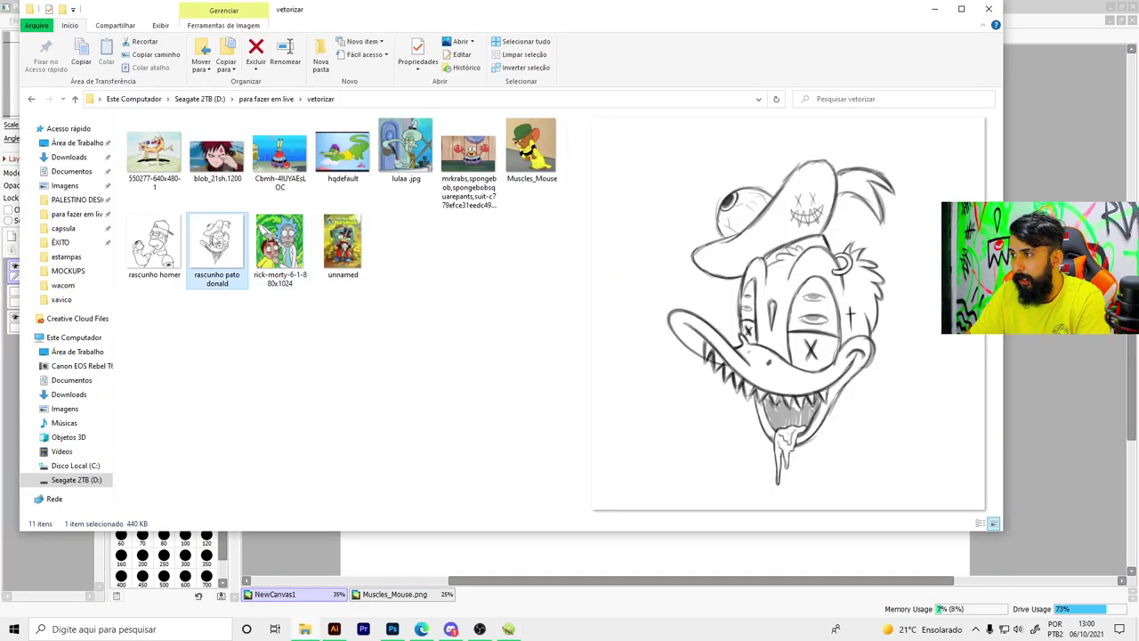
Step: Preview the Mr. Krabs, Muscles_Mouse, catdog and Donald images, ending on 'rascunho homer'
{"action": "left_click", "coordinate": [343, 149]}
{"action": "left_click", "coordinate": [280, 150]}
{"action": "left_click", "coordinate": [406, 147]}
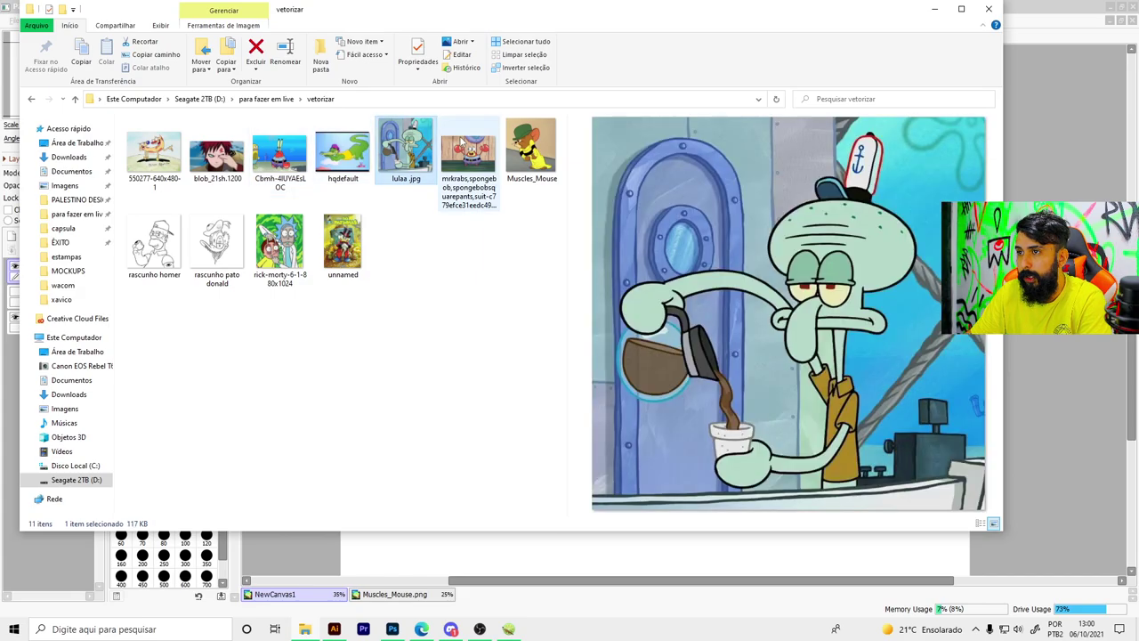
{"action": "left_click", "coordinate": [469, 144]}
{"action": "left_click", "coordinate": [516, 144]}
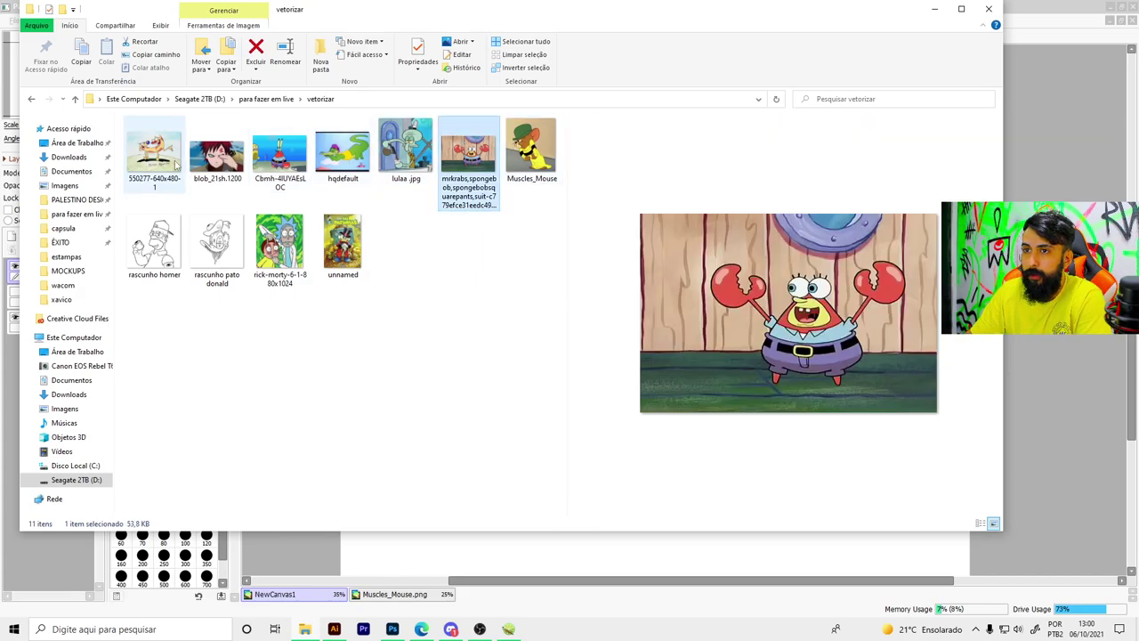
{"action": "left_click", "coordinate": [173, 160]}
{"action": "left_click", "coordinate": [154, 245]}
{"action": "left_click", "coordinate": [214, 245]}
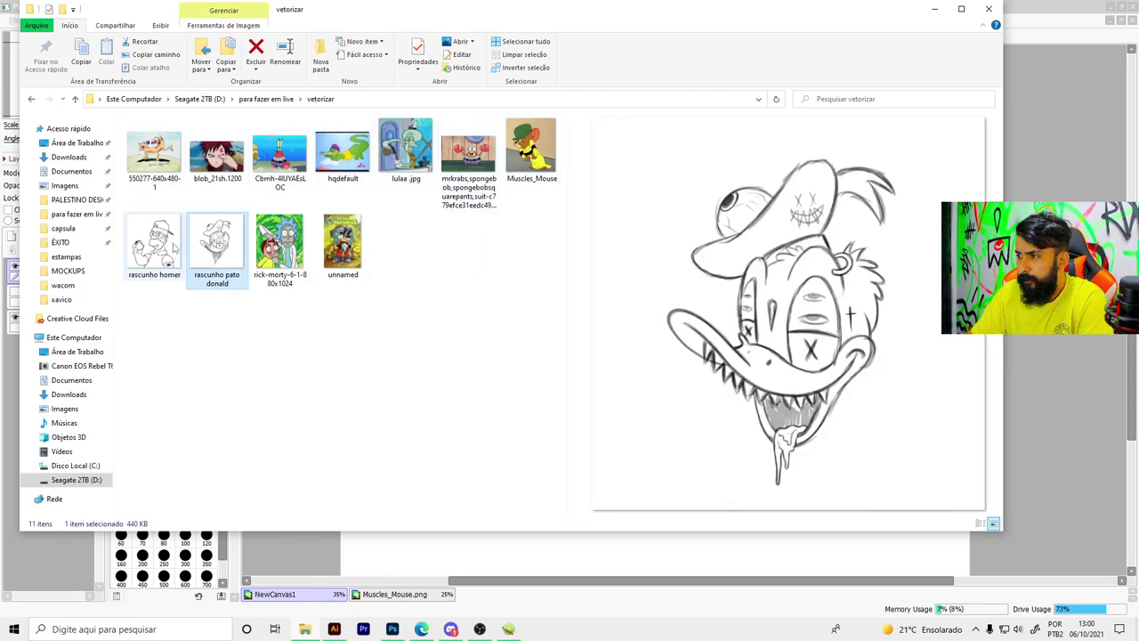
{"action": "left_click", "coordinate": [154, 245]}
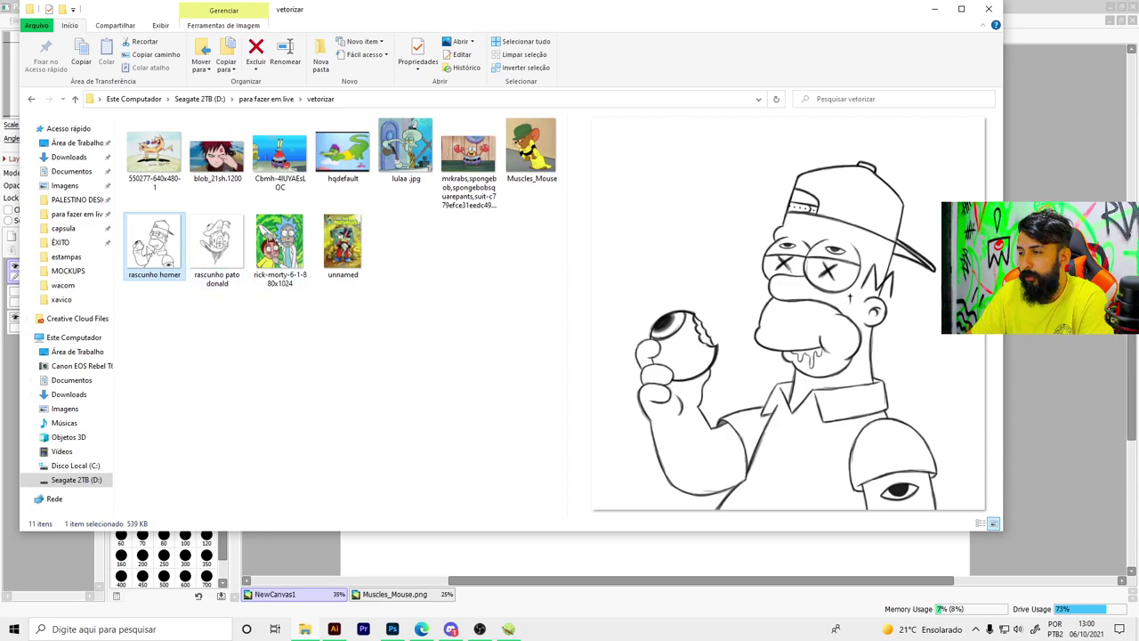